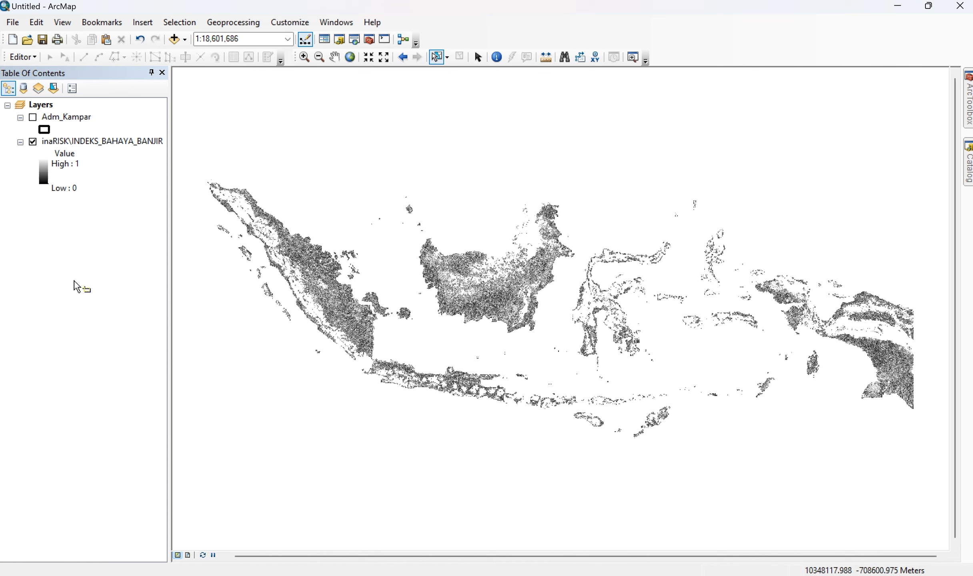
# Step: Apply the green-yellow-red color ramp to the stretched symbology of the inaRISK\INDEKS_BAHAYA_BANJIR layer
pyautogui.click(103, 143)
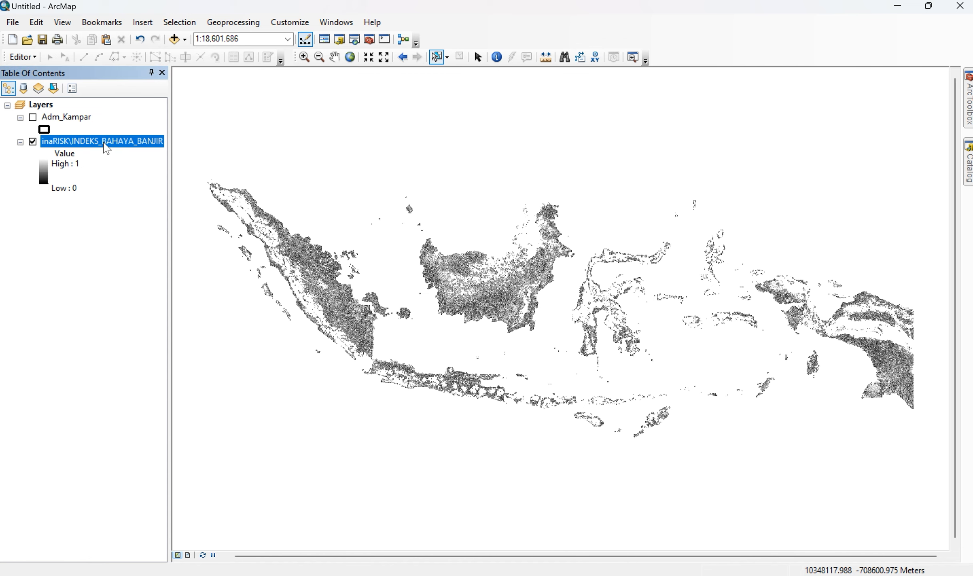
pyautogui.rightClick(104, 143)
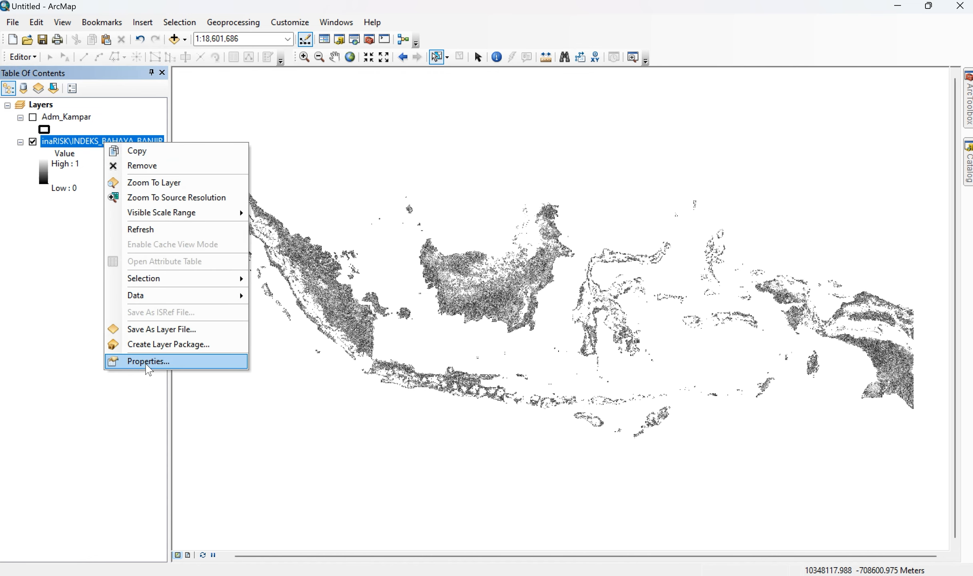
pyautogui.click(148, 362)
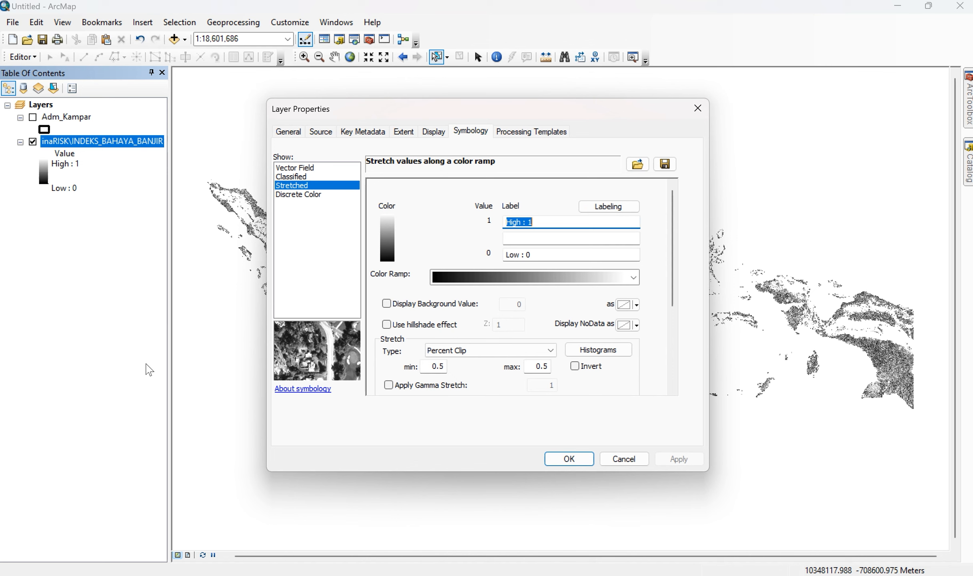
pyautogui.click(449, 278)
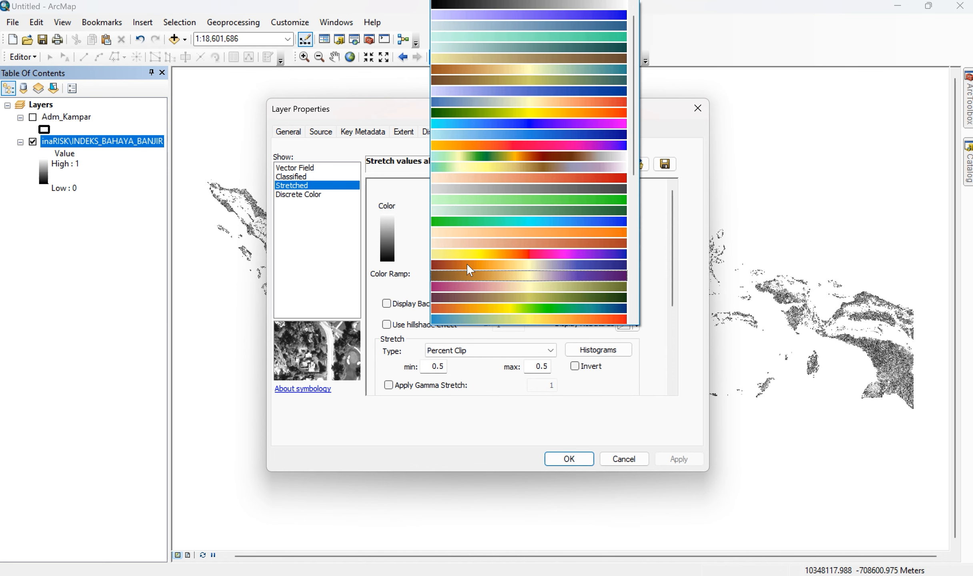
pyautogui.click(534, 114)
pyautogui.click(674, 460)
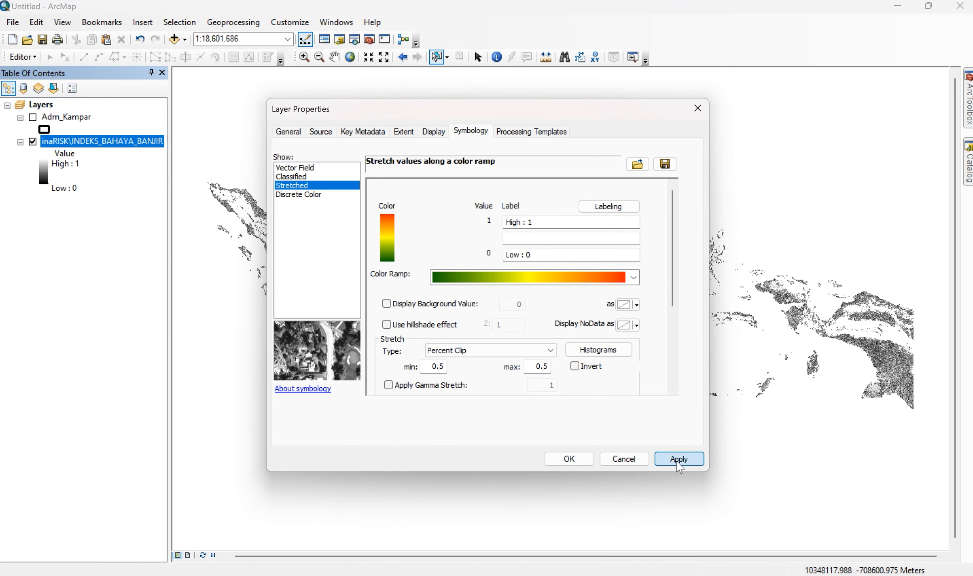
pyautogui.click(559, 460)
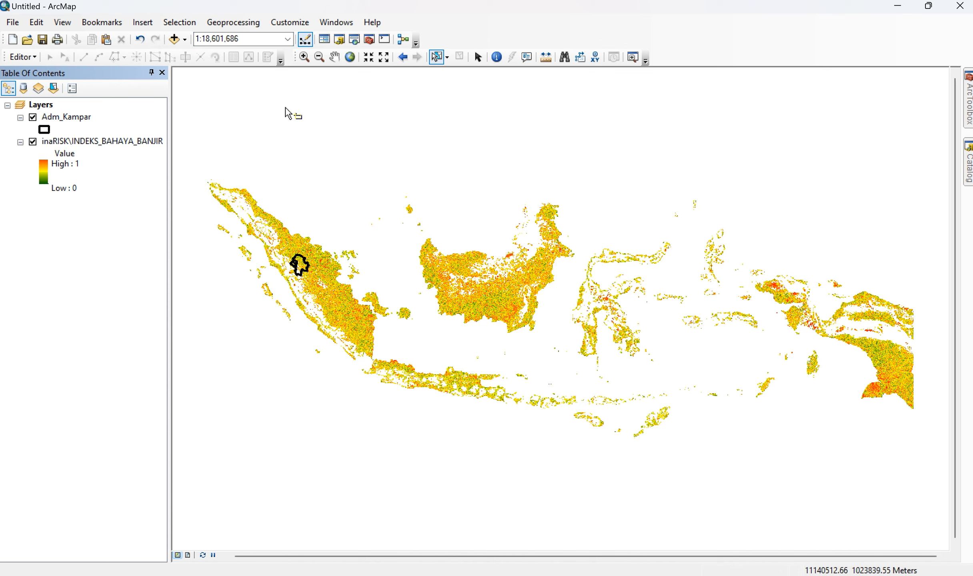
# Step: Use Image Analysis to clip the inaRISK\INDEKS_BAHAYA_BANJIR raster to the selected Adm_Kampar polygon
pyautogui.click(336, 22)
pyautogui.click(349, 131)
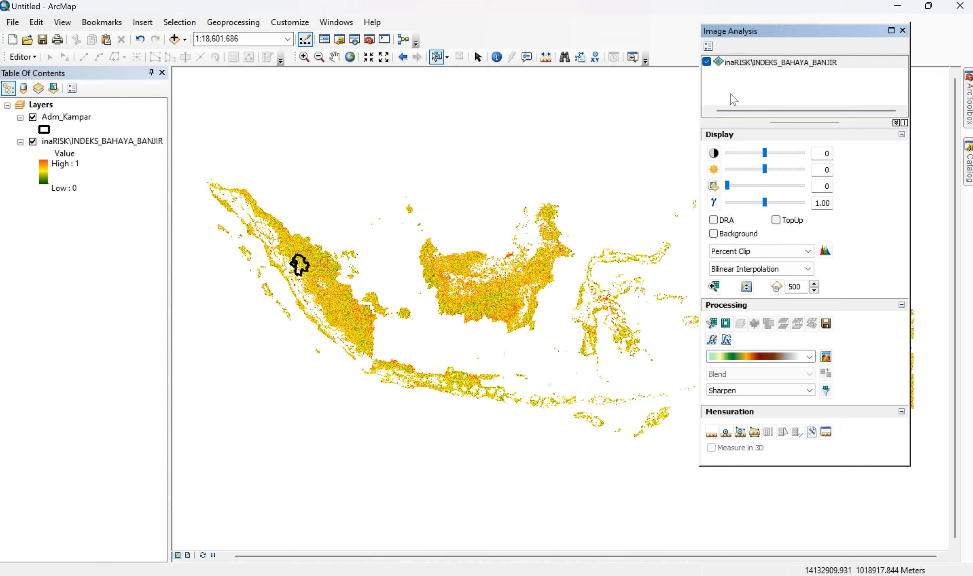
pyautogui.click(795, 62)
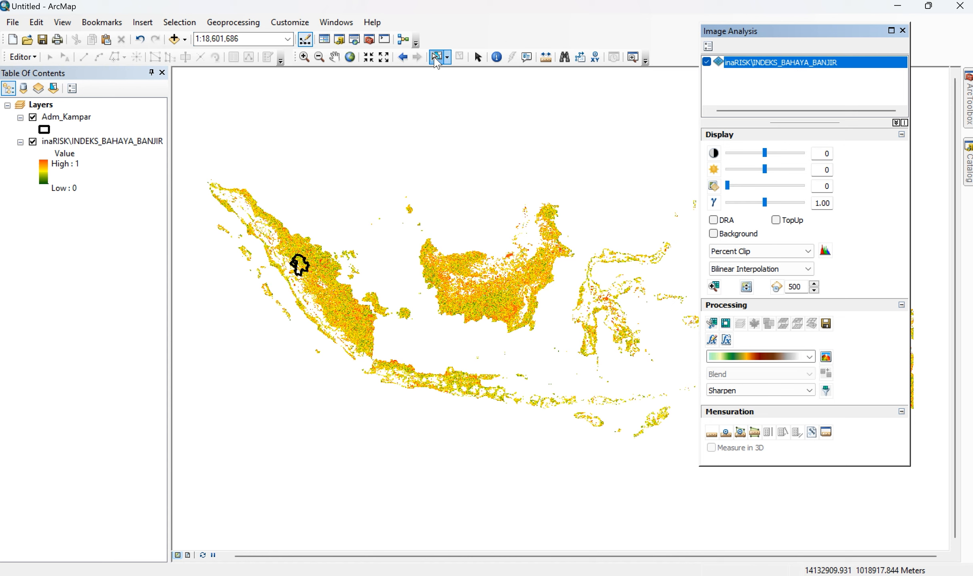
pyautogui.moveTo(265, 237); pyautogui.dragTo(341, 305)
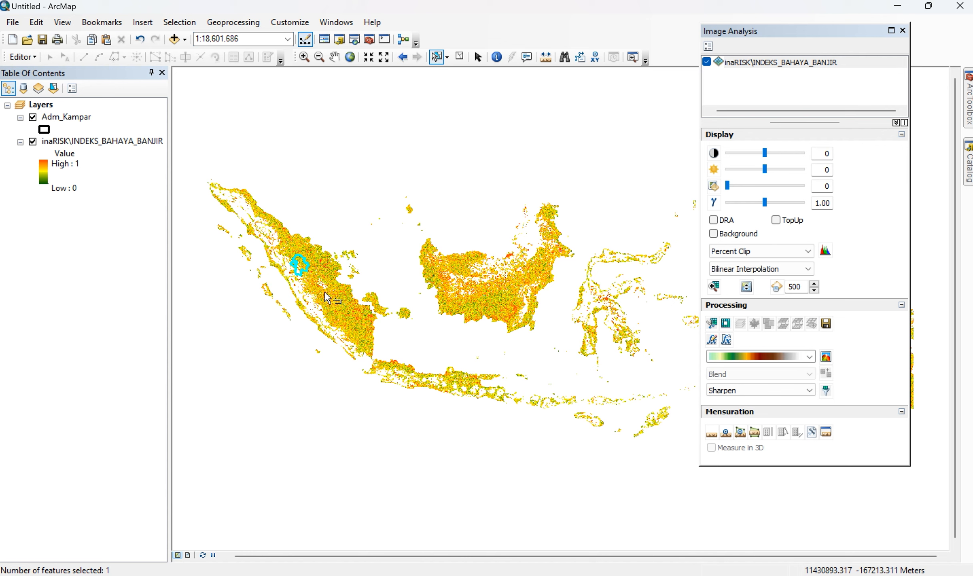
pyautogui.click(713, 323)
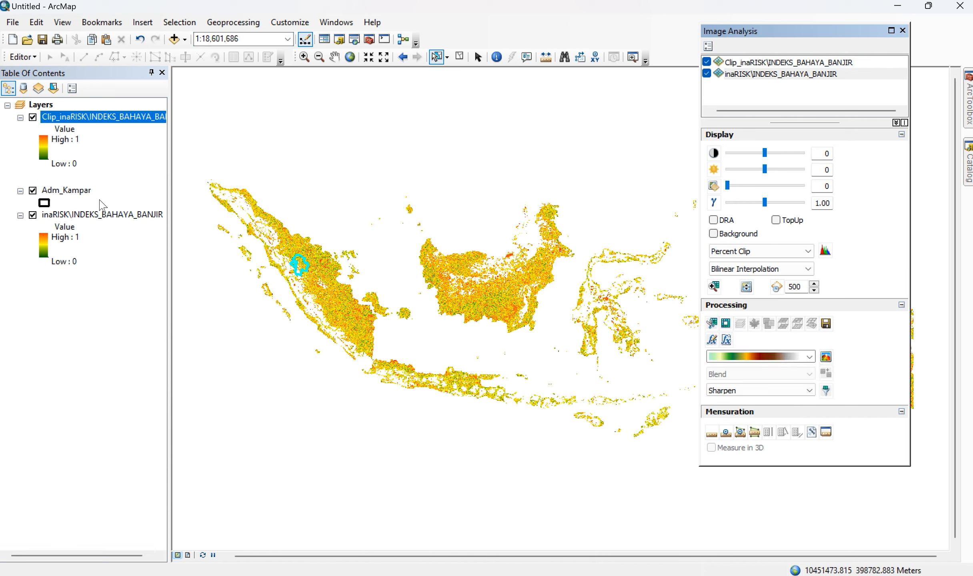
# Step: Hide Adm_Kampar and the original flood hazard raster, close Image Analysis, and zoom to the clipped layer
pyautogui.click(32, 190)
pyautogui.click(32, 215)
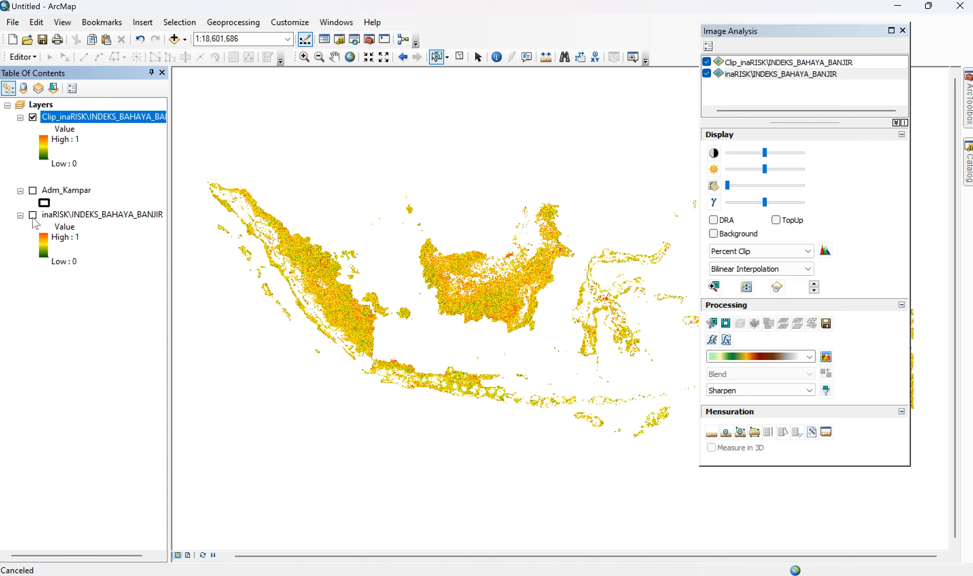
pyautogui.click(903, 31)
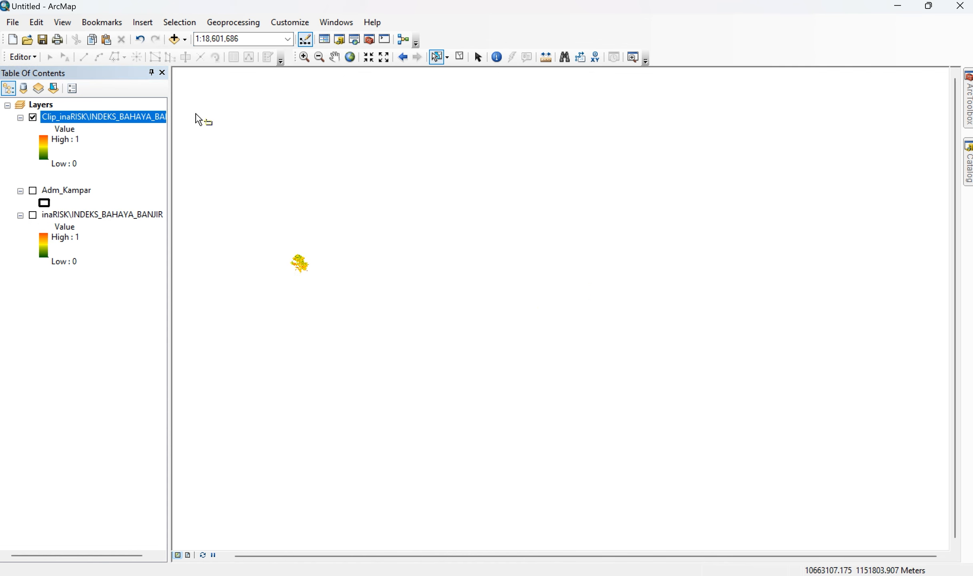
pyautogui.rightClick(122, 118)
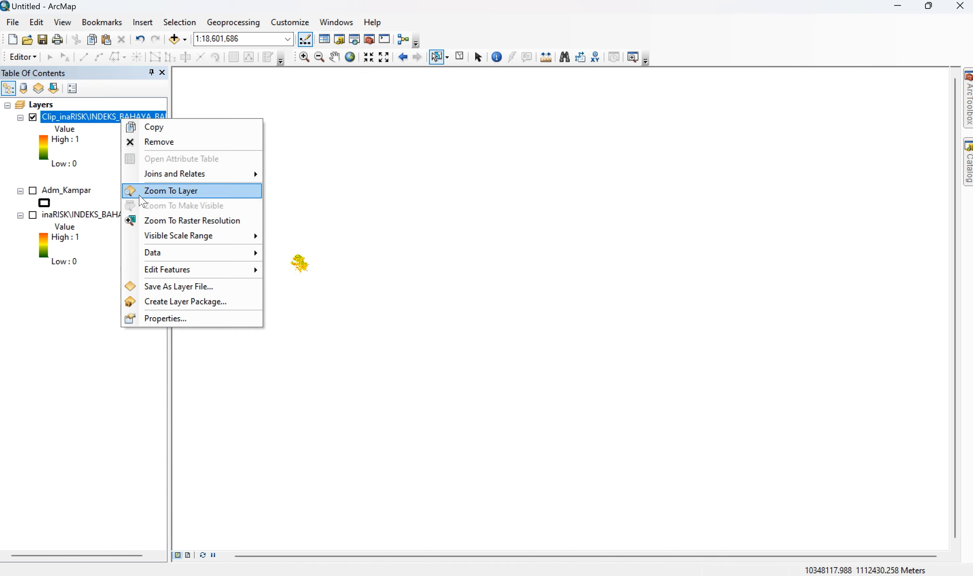
pyautogui.click(138, 192)
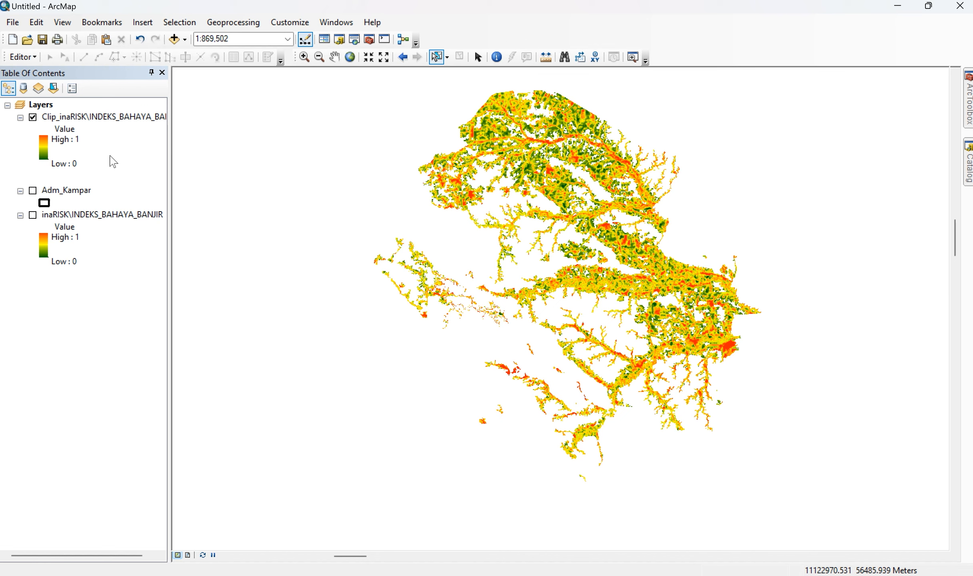
# Step: Start exporting the clipped raster's data and set the output location to the D:\bahaya banjir folder
pyautogui.rightClick(122, 118)
pyautogui.moveTo(194, 256)
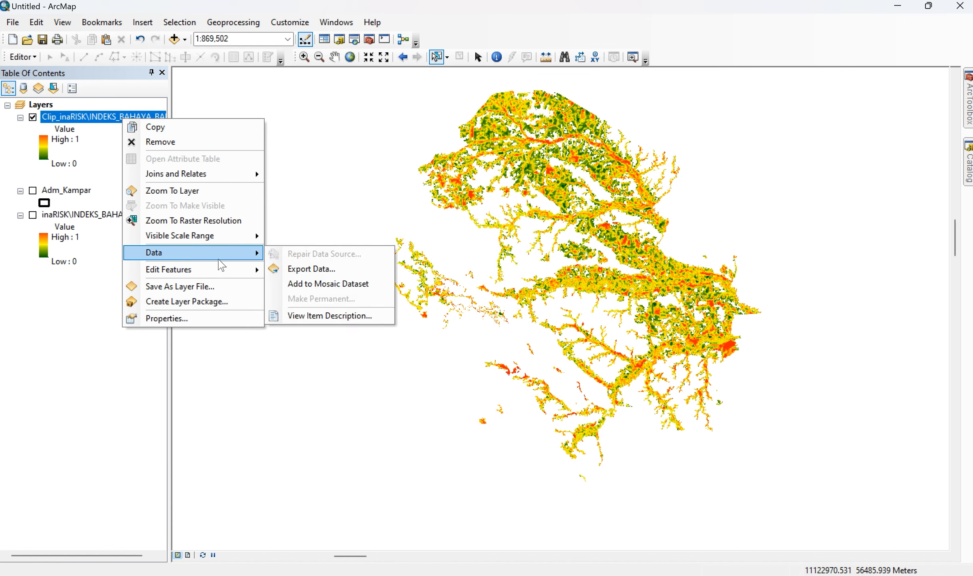
pyautogui.click(334, 270)
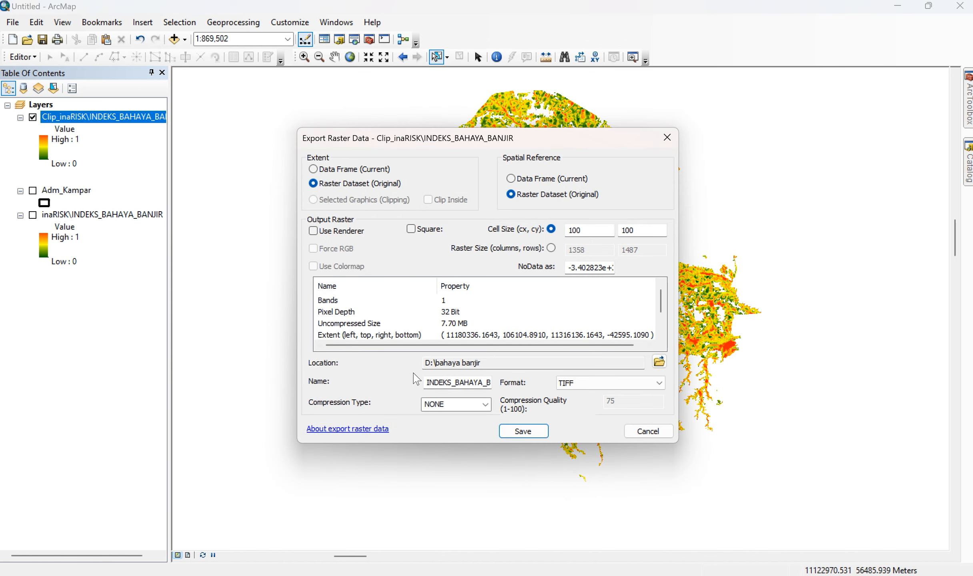
pyautogui.click(659, 361)
pyautogui.click(489, 204)
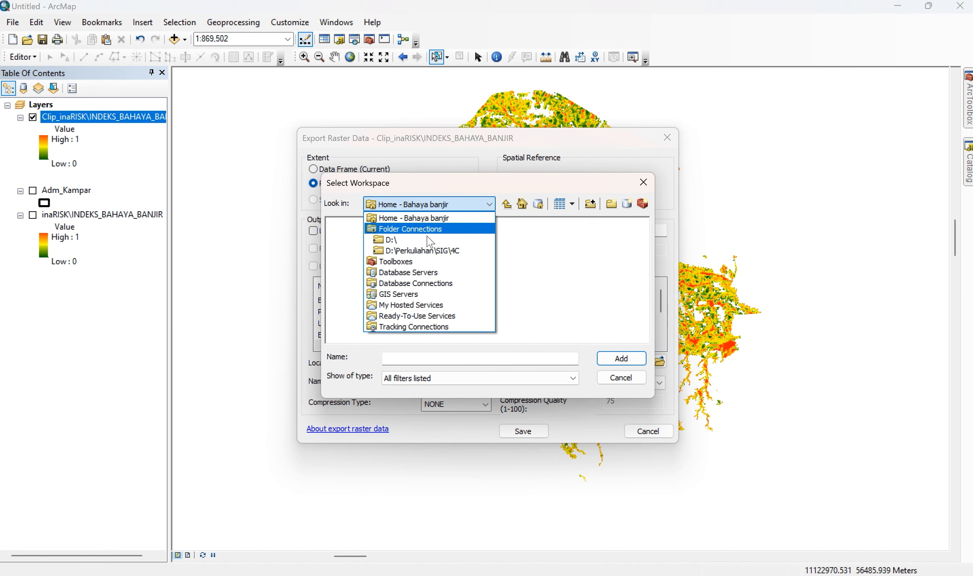
pyautogui.click(386, 239)
pyautogui.click(362, 293)
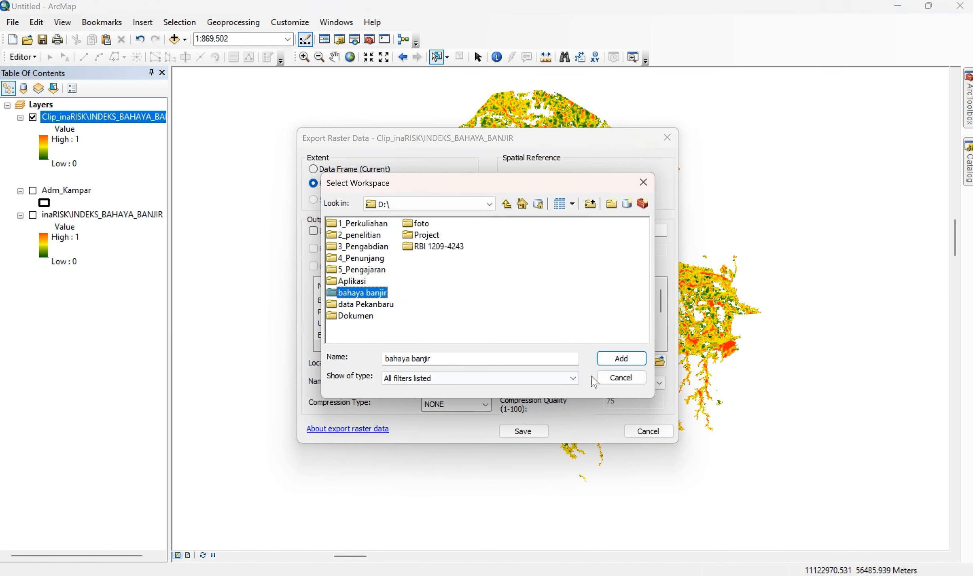
pyautogui.click(621, 358)
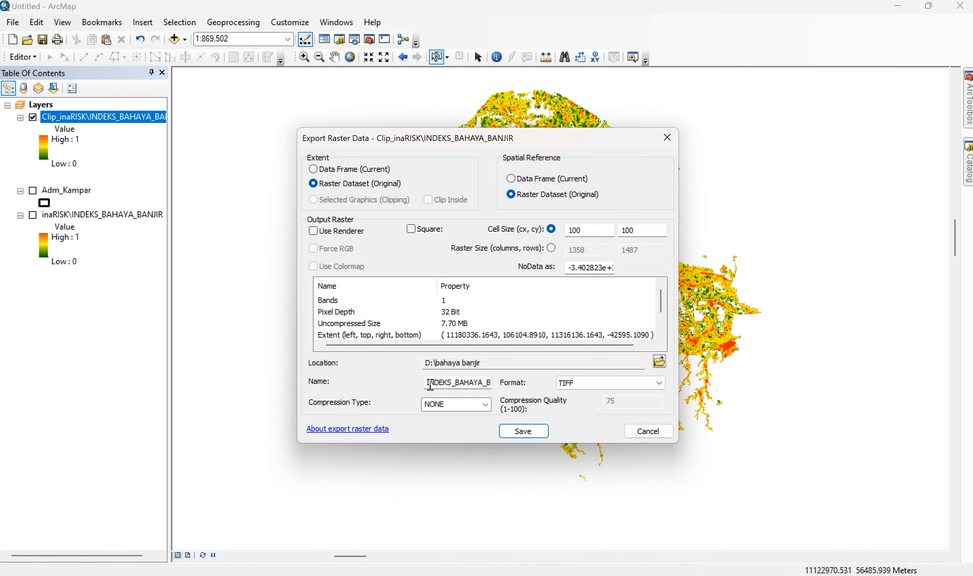
# Step: Export the clipped raster as Bahaya_Banjir_1 in TIFF format and add it to the map as a layer
pyautogui.moveTo(427, 384); pyautogui.dragTo(476, 382)
pyautogui.write('Bahaya_Banjir_1')
pyautogui.click(565, 380)
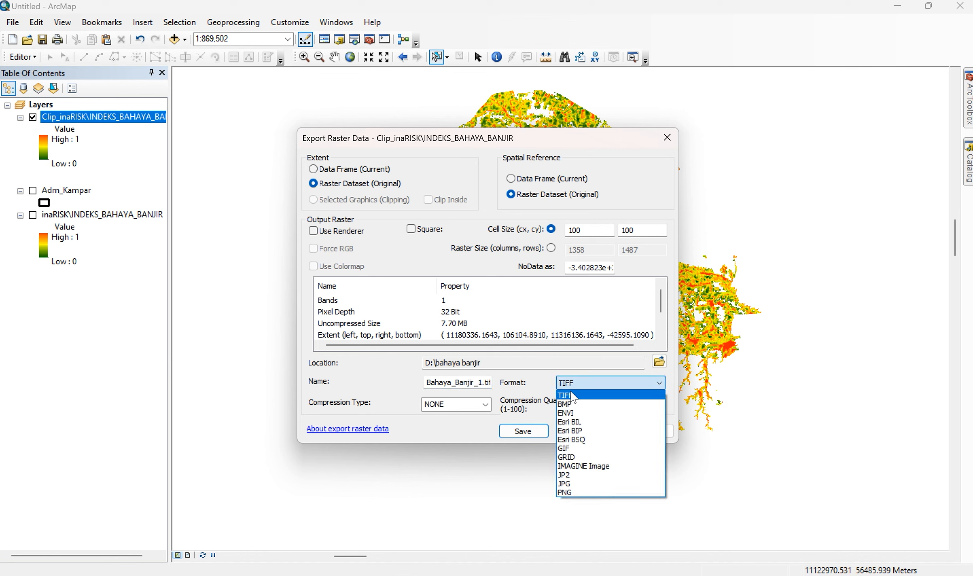
pyautogui.click(574, 397)
pyautogui.click(512, 430)
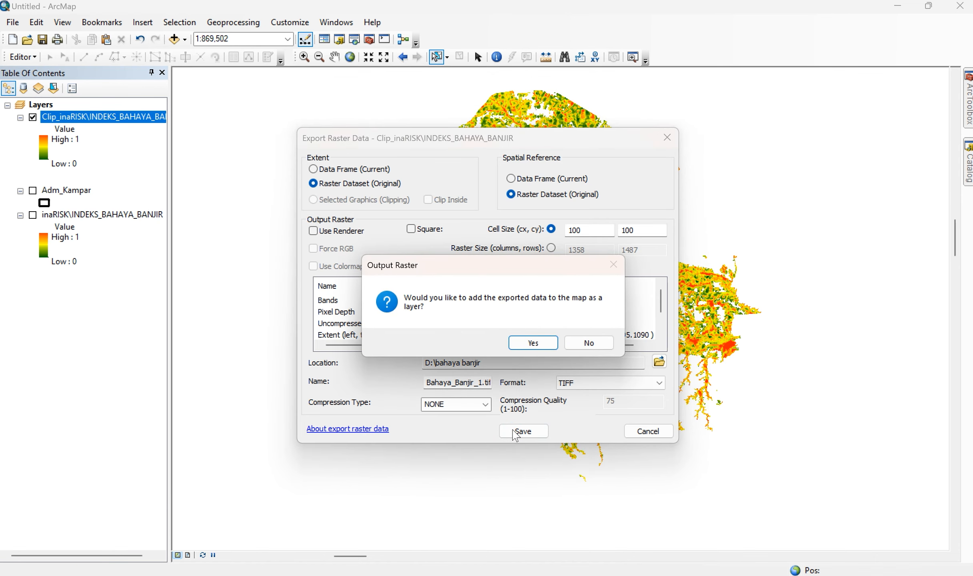
pyautogui.click(519, 343)
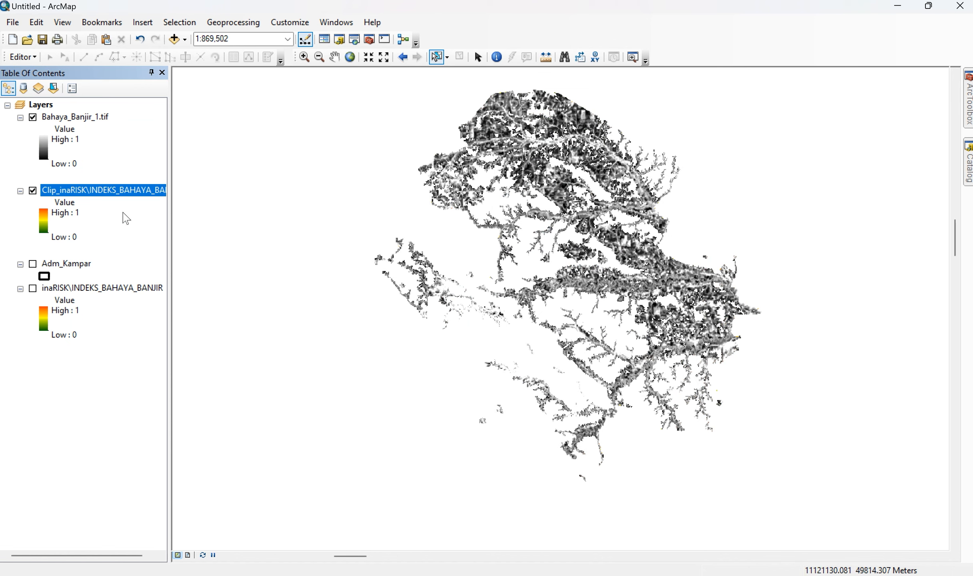
# Step: Remove the temporary clipped layer and apply the green-yellow-red color ramp to Bahaya_Banjir_1.tif
pyautogui.rightClick(124, 190)
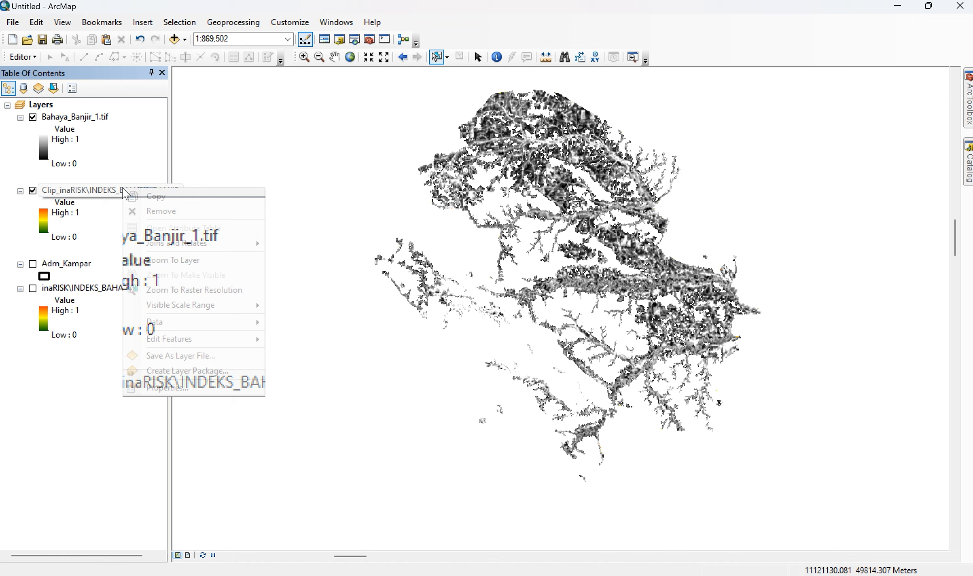
pyautogui.click(133, 212)
pyautogui.click(76, 116)
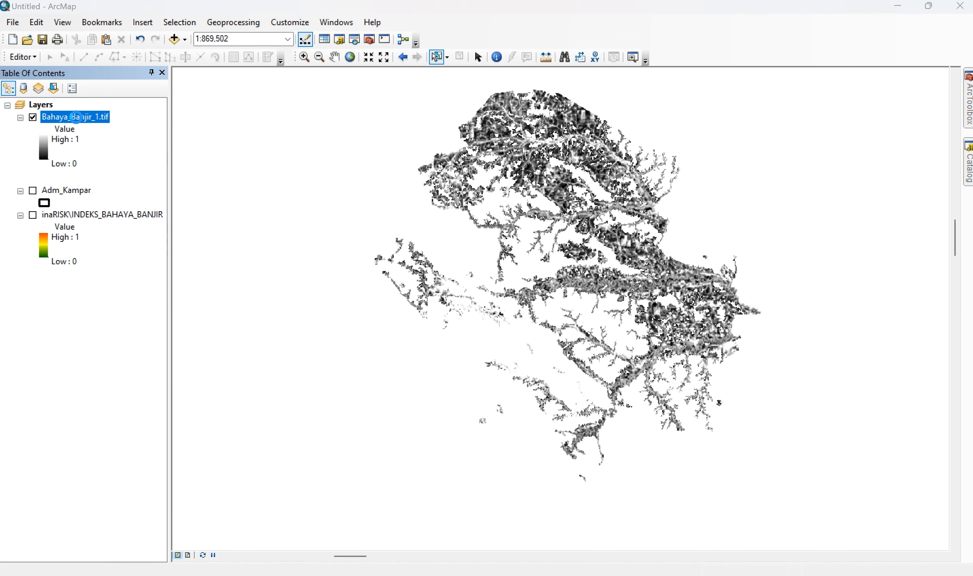
pyautogui.doubleClick(76, 117)
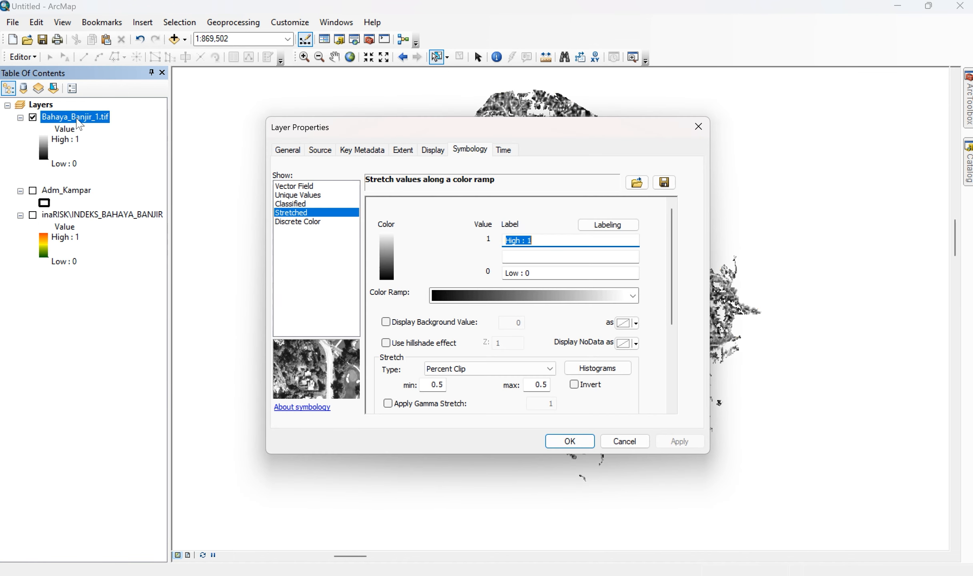
pyautogui.click(481, 296)
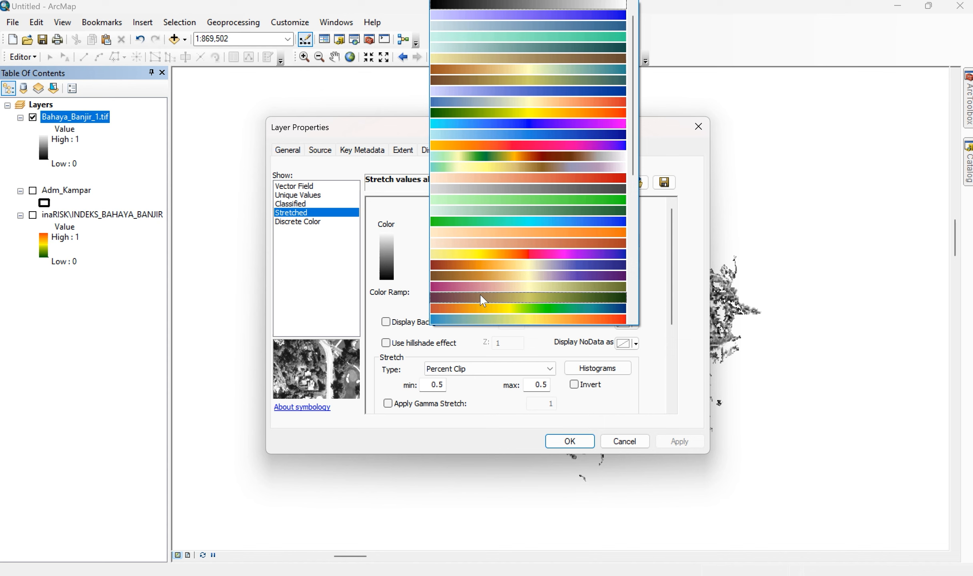
pyautogui.click(526, 113)
pyautogui.click(569, 441)
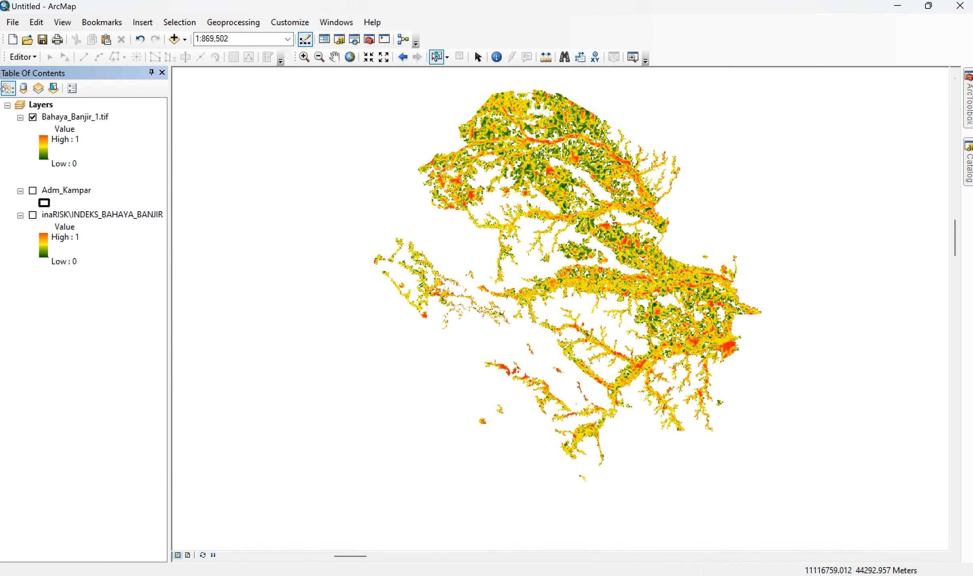
# Step: Hide and collapse Bahaya_Banjir_1.tif, then show Adm_Kampar and the original inaRISK raster at the raster layer's full extent
pyautogui.click(33, 117)
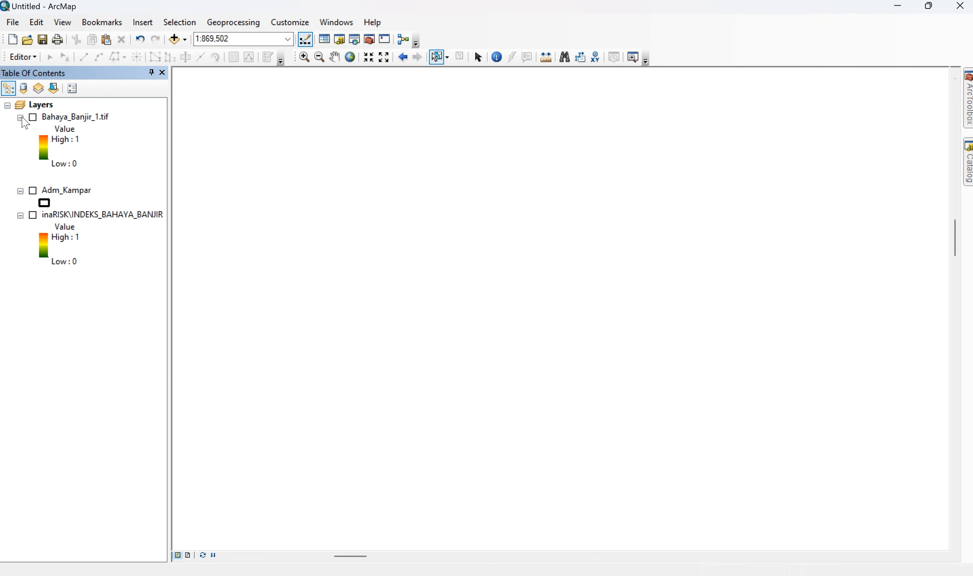
pyautogui.click(20, 117)
pyautogui.click(33, 154)
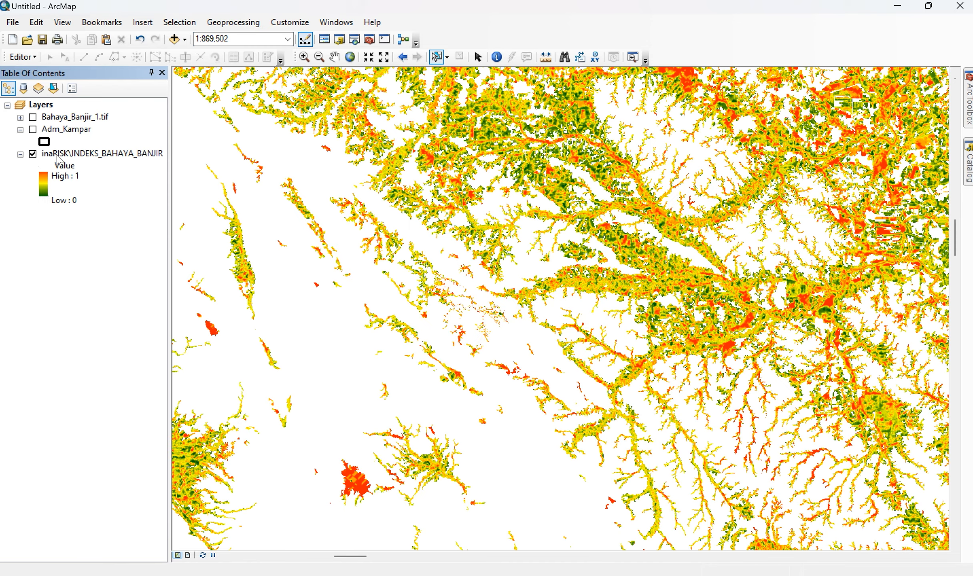
pyautogui.rightClick(59, 155)
pyautogui.click(70, 195)
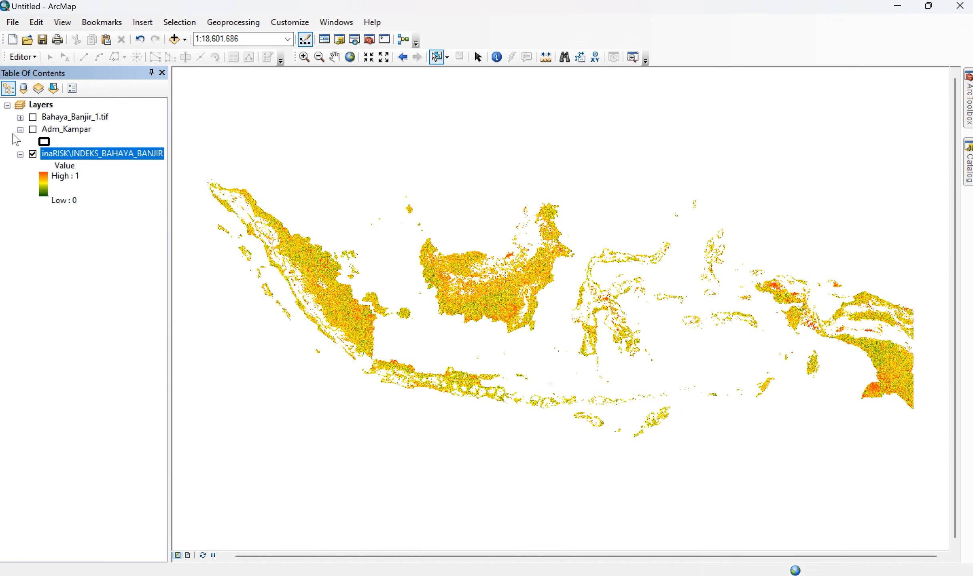
pyautogui.click(33, 129)
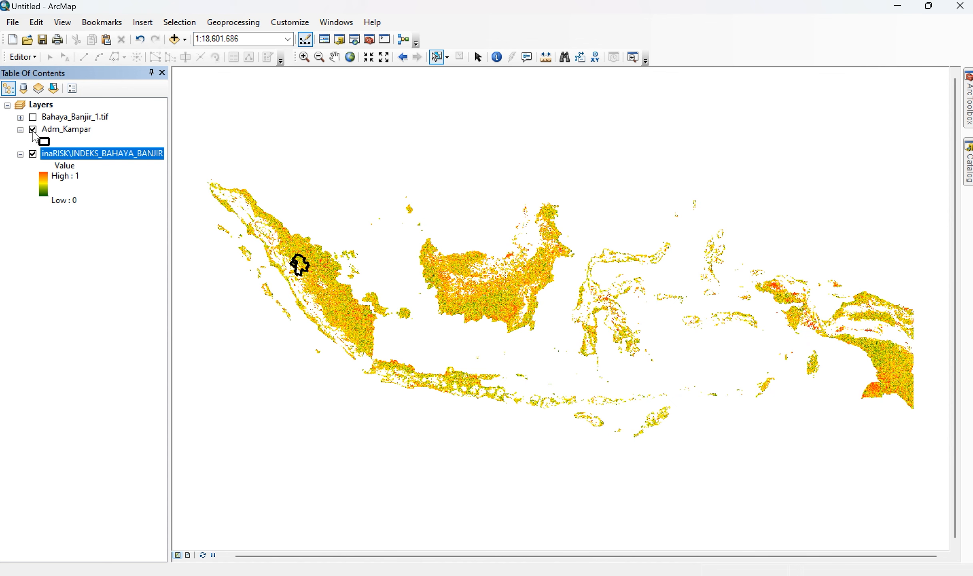
# Step: Start the Raster Processing Clip tool and set inaRISK\INDEKS_BAHAYA_BANJIR as the input raster
pyautogui.click(370, 39)
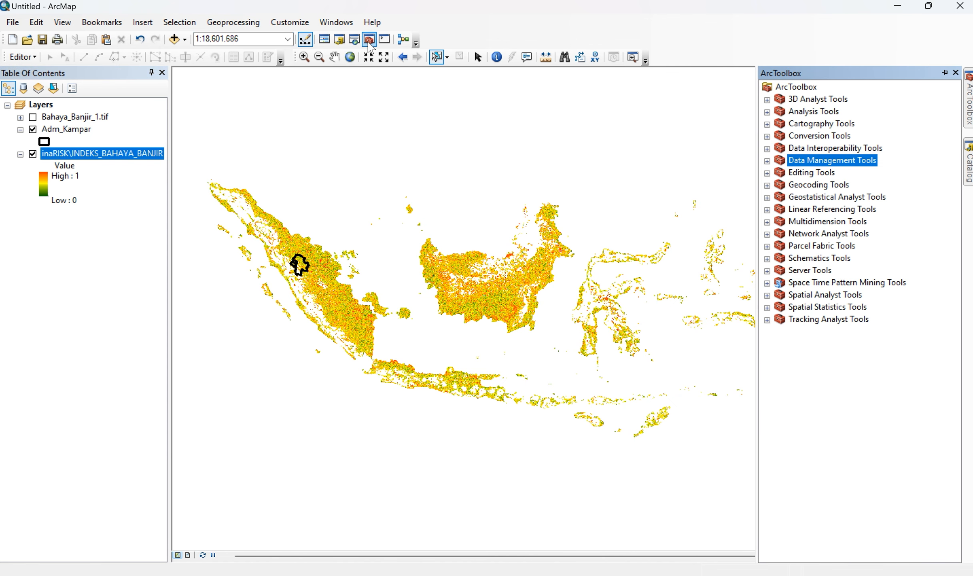
pyautogui.click(767, 162)
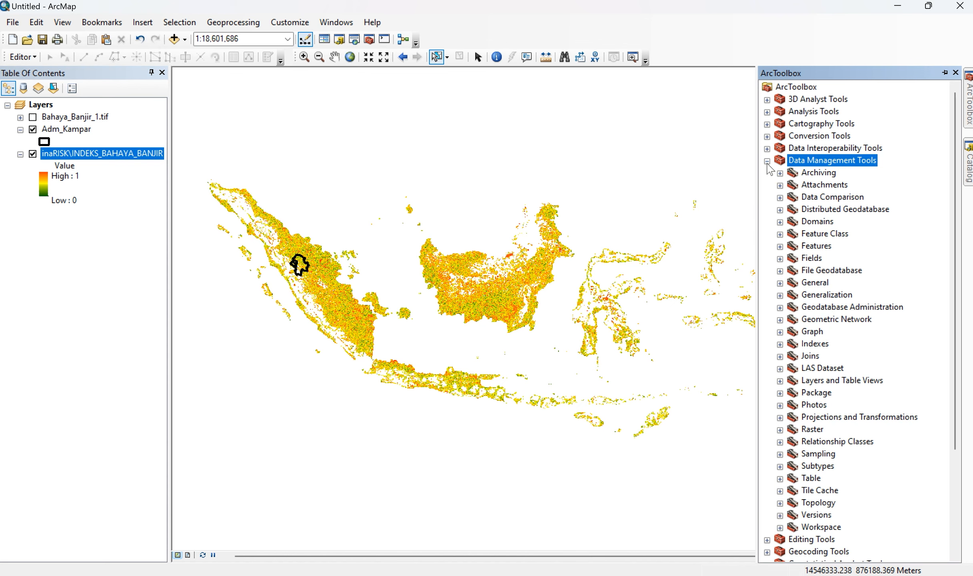
pyautogui.click(780, 430)
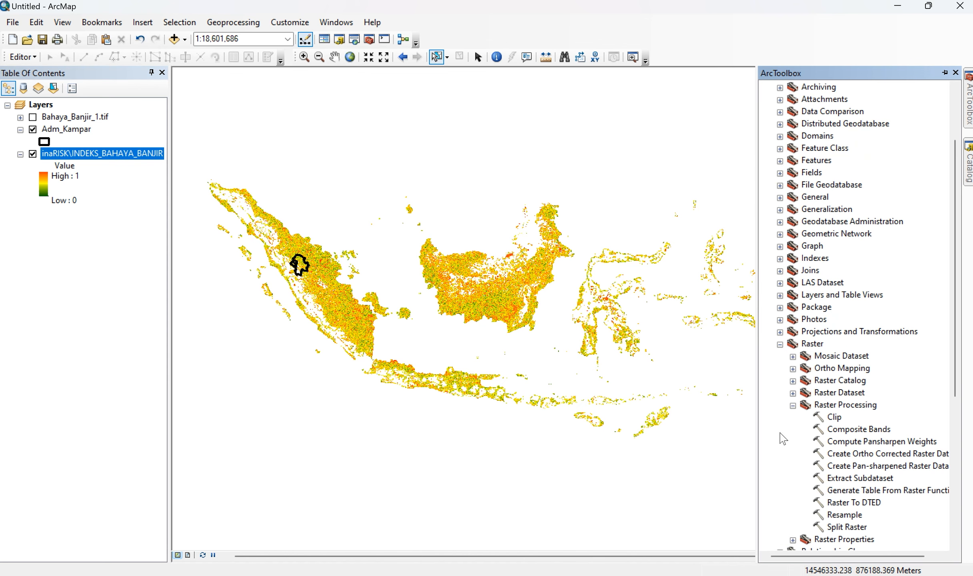
pyautogui.doubleClick(834, 419)
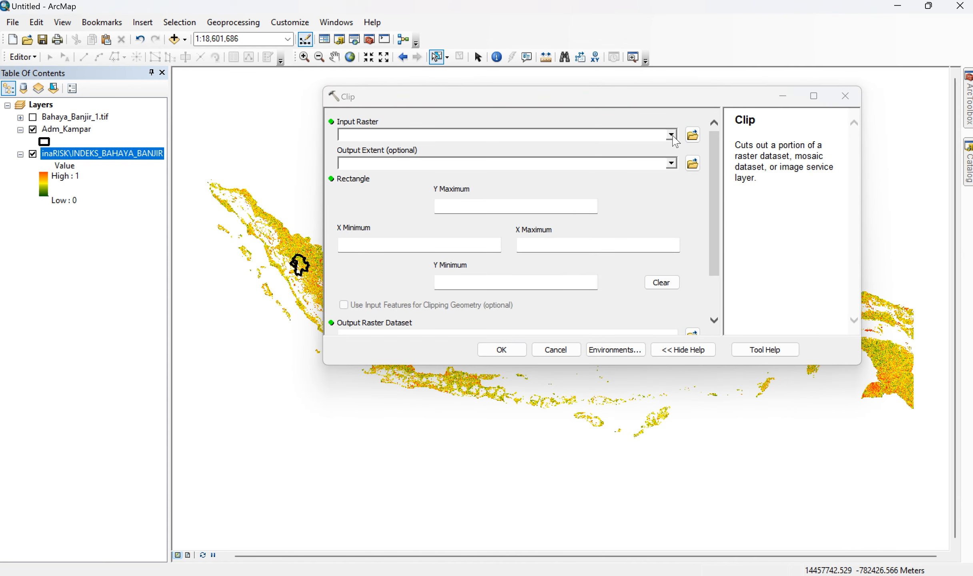
pyautogui.click(673, 137)
pyautogui.click(440, 176)
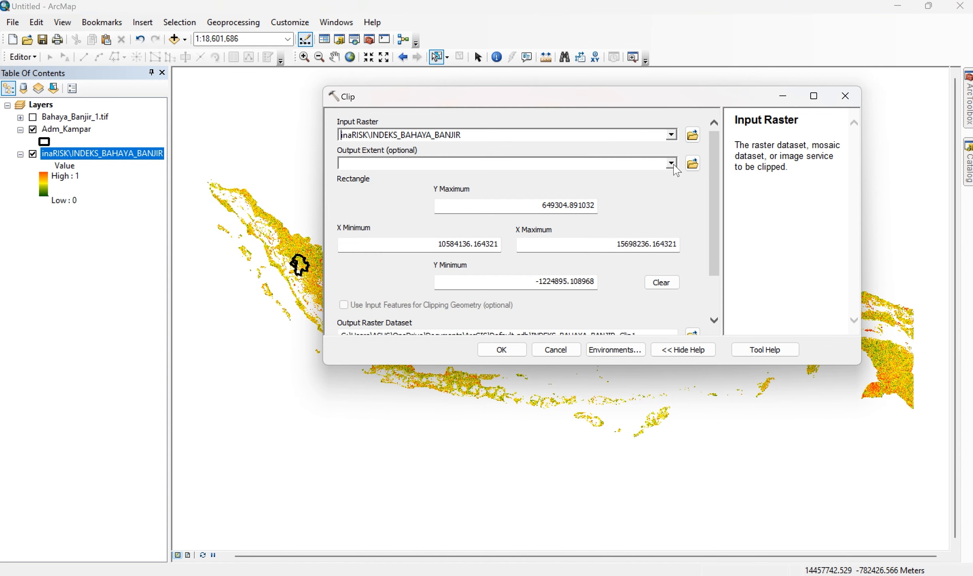
# Step: Set the clip's output extent to Adm_Kampar and use the input features as the clipping geometry
pyautogui.click(672, 164)
pyautogui.click(405, 196)
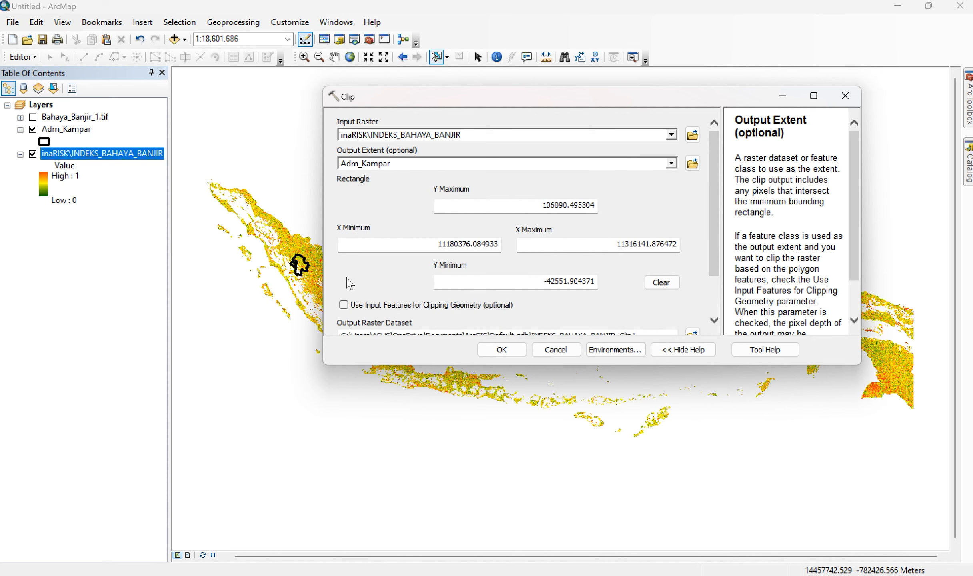
pyautogui.click(344, 305)
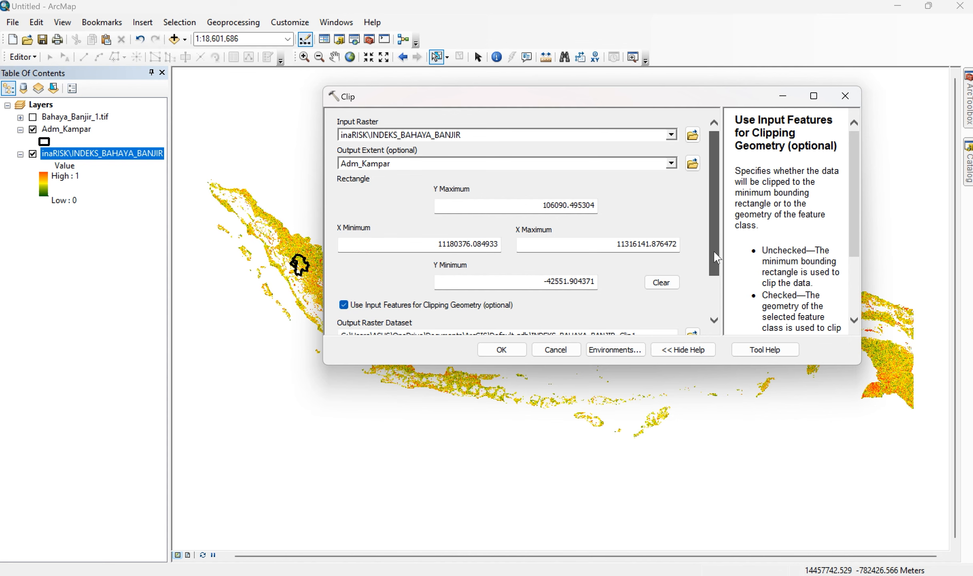
# Step: Set the clip output to Bahaya_Banjir_2.tif in the Bahaya banjir folder and run the clip
pyautogui.scroll(-2, 713, 250)
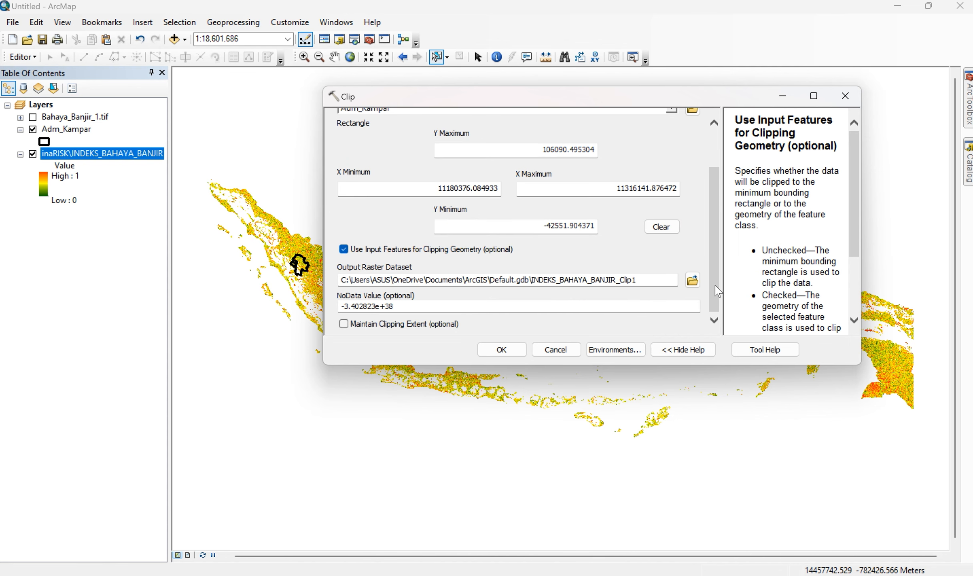
pyautogui.click(693, 280)
pyautogui.click(480, 163)
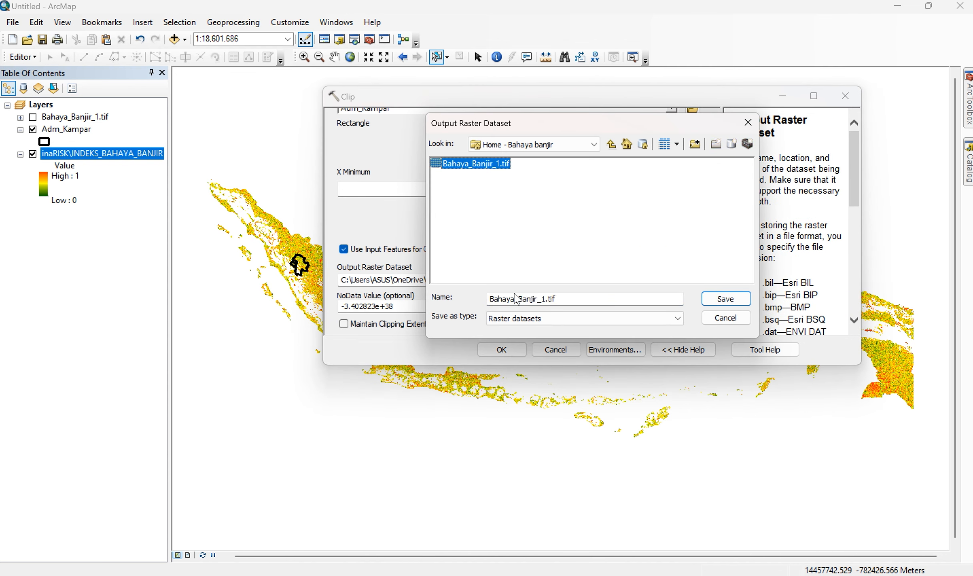
pyautogui.click(545, 299)
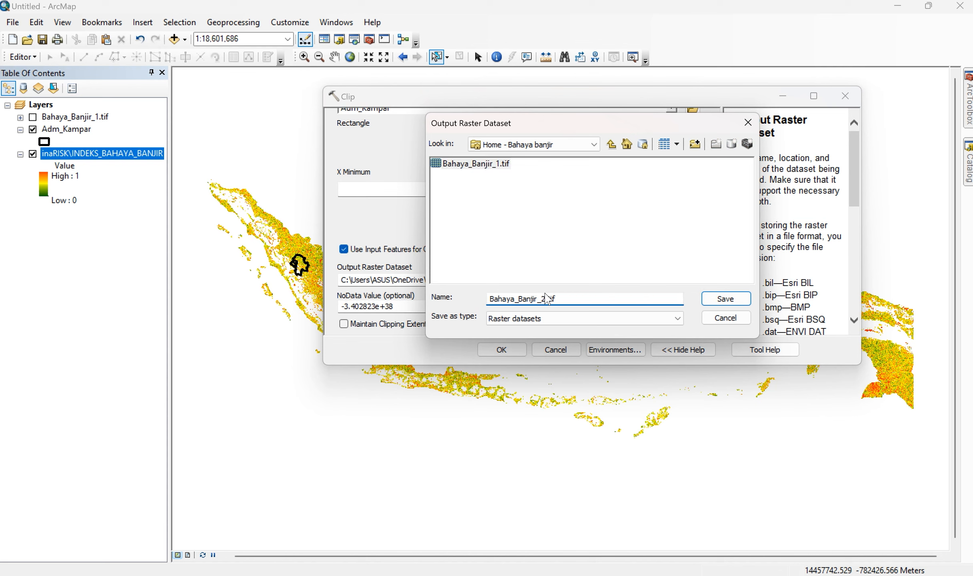
pyautogui.click(724, 299)
pyautogui.click(501, 350)
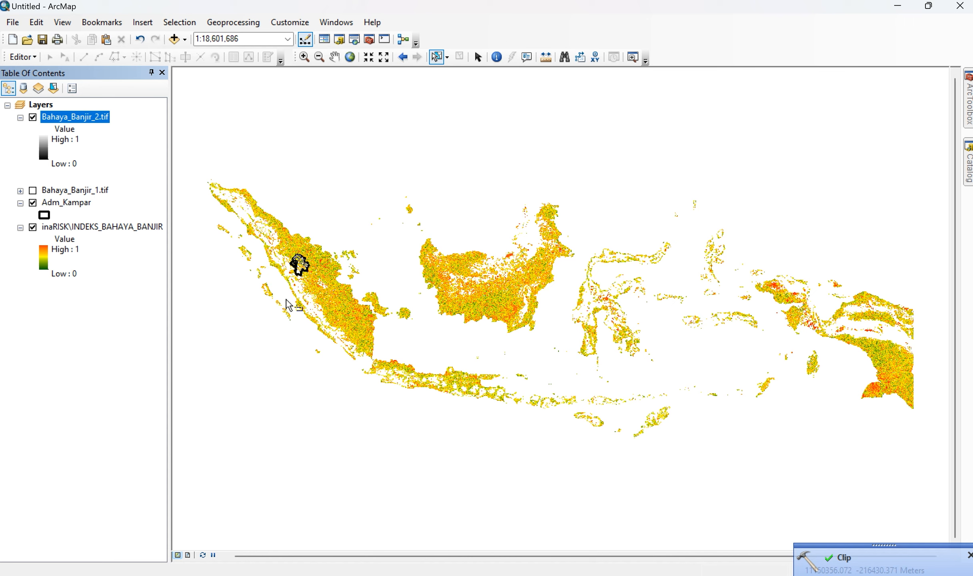
# Step: Hide Adm_Kampar and the original inaRISK raster, and zoom the map to Bahaya_Banjir_2.tif
pyautogui.click(34, 203)
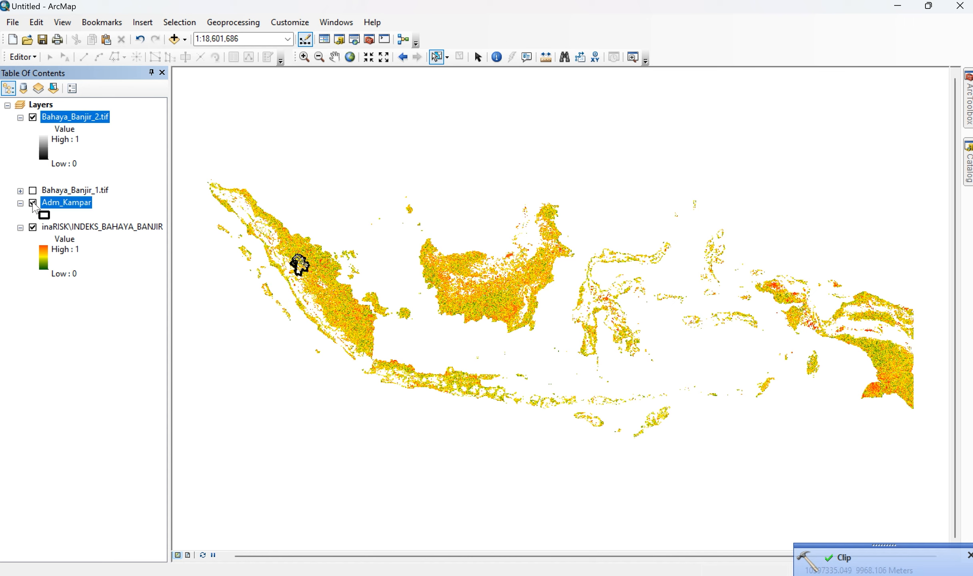
pyautogui.rightClick(80, 120)
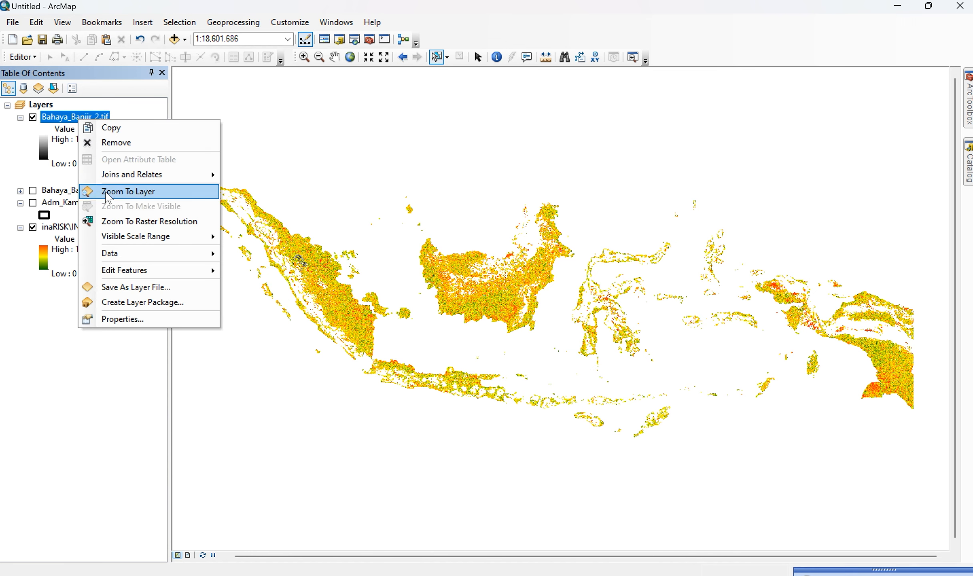
pyautogui.click(120, 192)
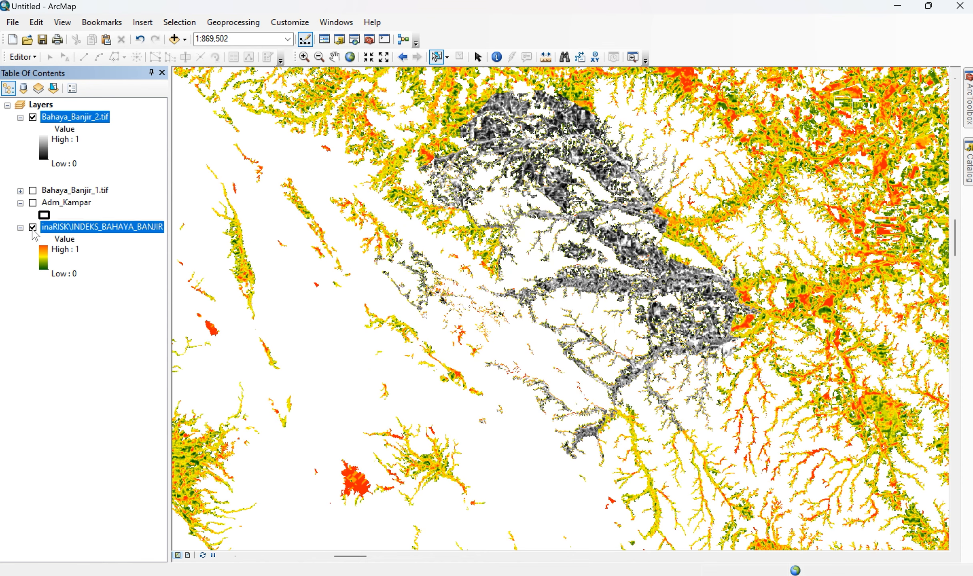
pyautogui.click(32, 227)
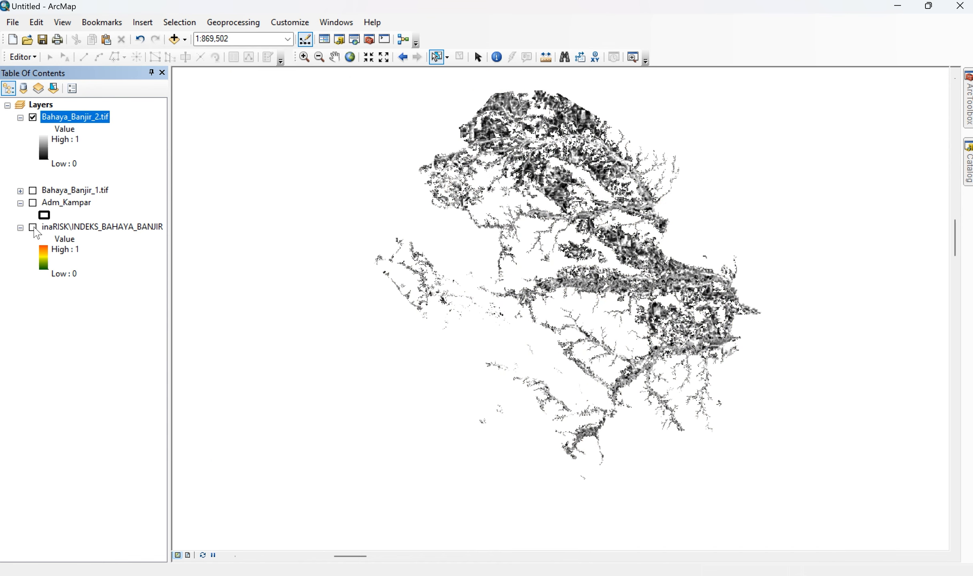
# Step: Apply the green-yellow-red color ramp to the stretched symbology of Bahaya_Banjir_2.tif
pyautogui.doubleClick(72, 120)
pyautogui.click(467, 294)
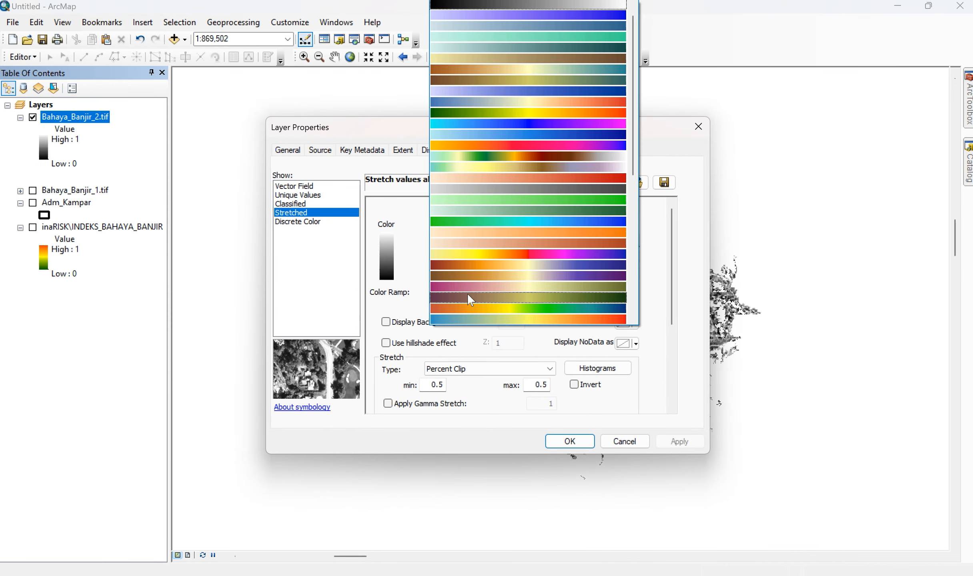
pyautogui.click(523, 114)
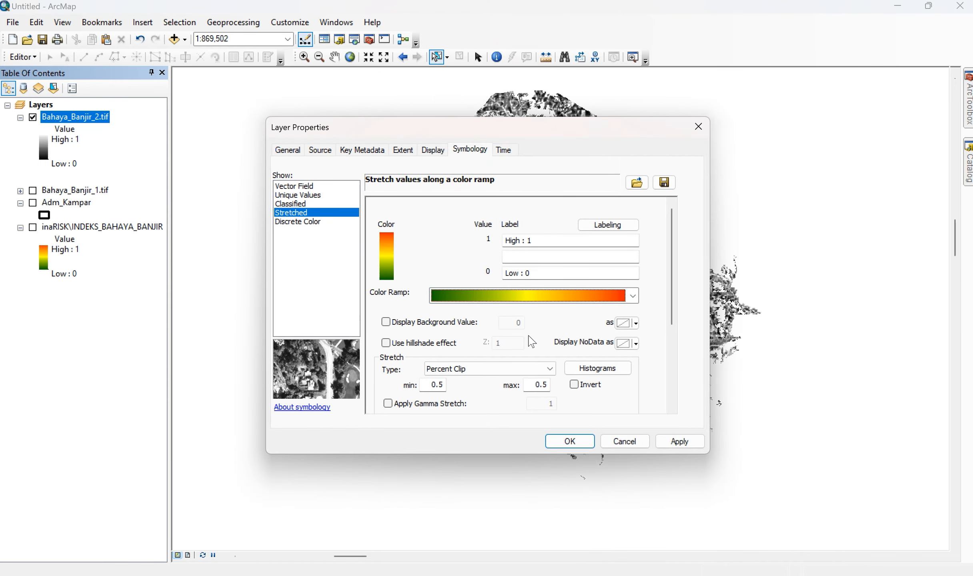
pyautogui.click(568, 442)
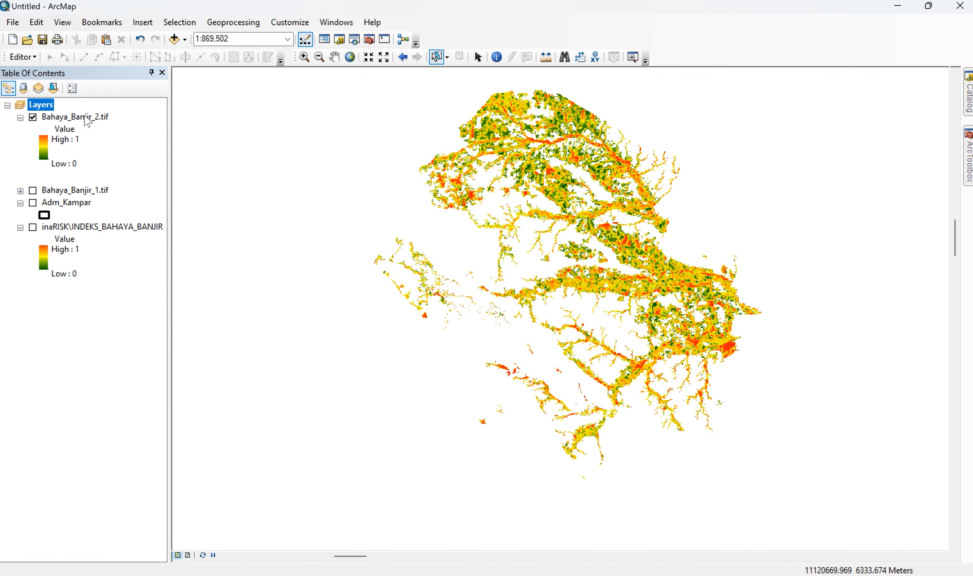
# Step: Hide and collapse Bahaya_Banjir_2.tif, then show the original inaRISK raster at its full extent together with Adm_Kampar
pyautogui.click(34, 119)
pyautogui.click(20, 117)
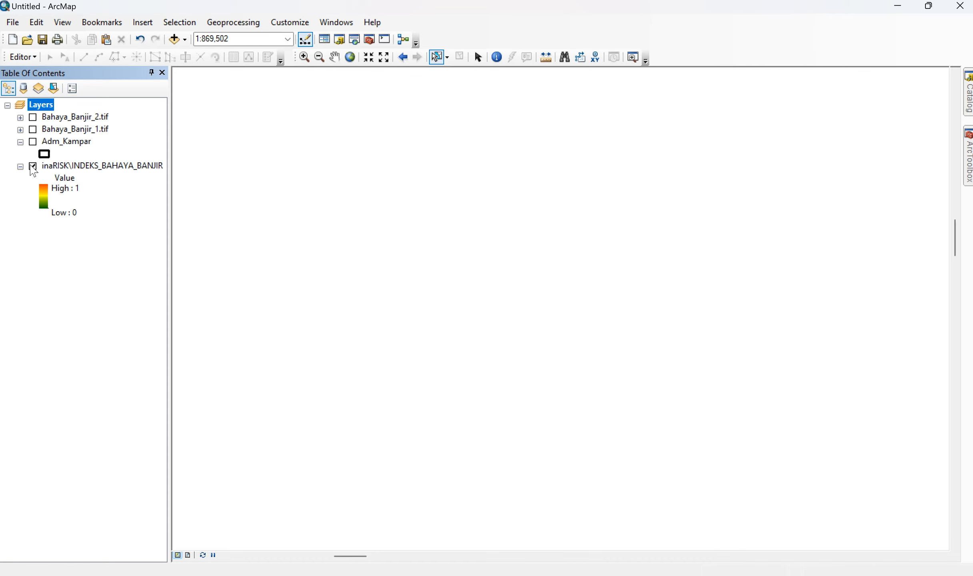
pyautogui.rightClick(72, 167)
pyautogui.click(85, 209)
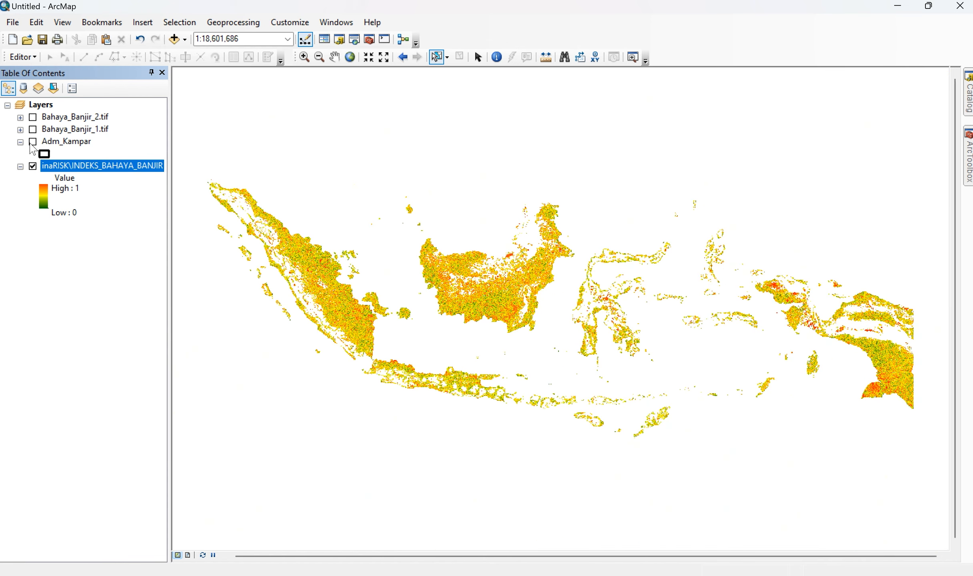
pyautogui.click(33, 142)
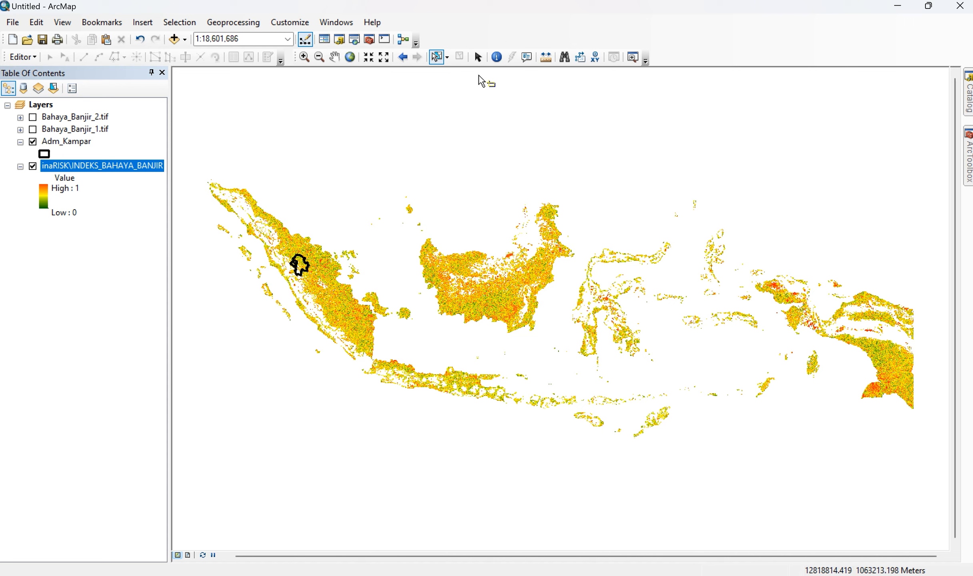
# Step: Start the Spatial Analyst Extract by Mask tool with inaRISK\INDEKS_BAHAYA_BANJIR as the input raster and Adm_Kampar as the mask
pyautogui.click(368, 40)
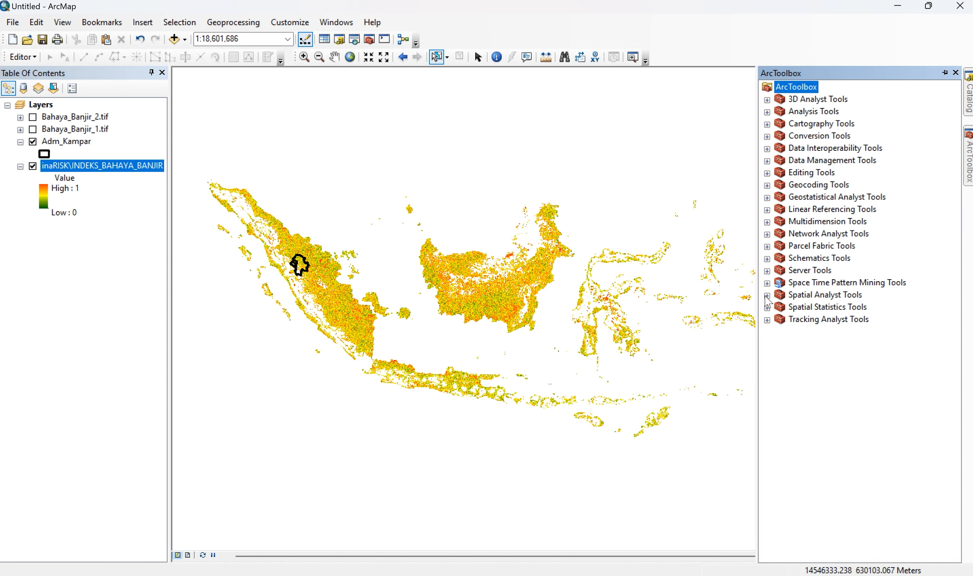
pyautogui.click(767, 295)
pyautogui.scroll(-1, 814, 387)
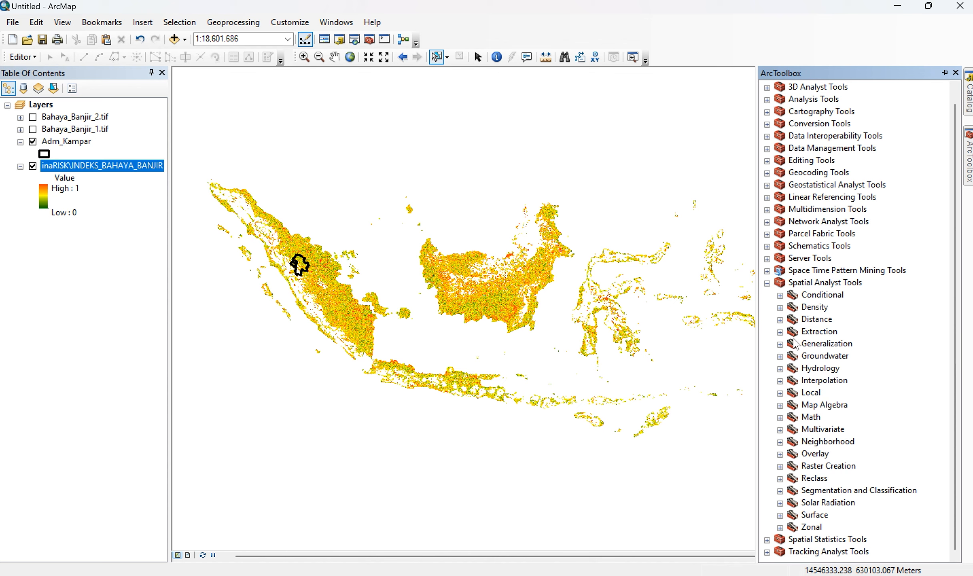
pyautogui.click(780, 332)
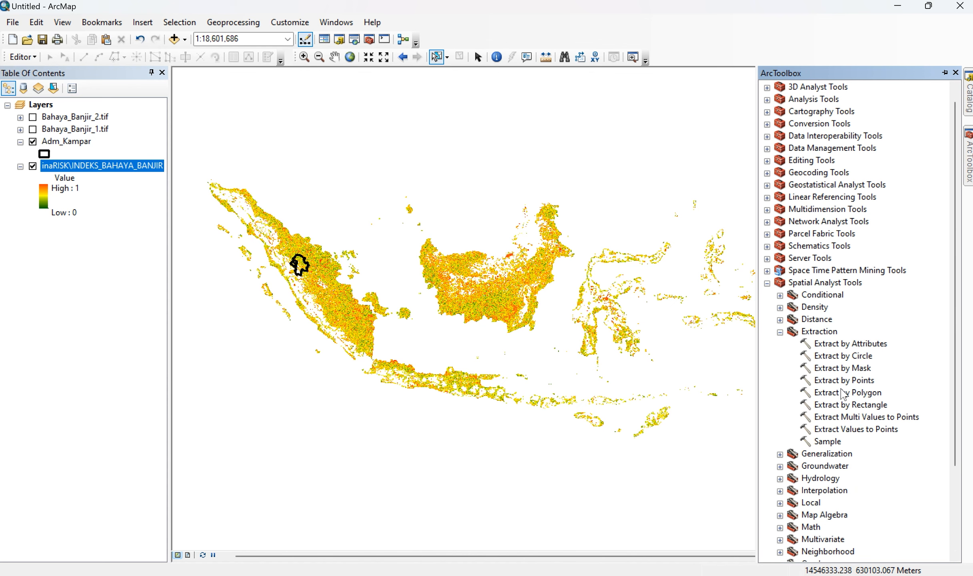
pyautogui.doubleClick(838, 369)
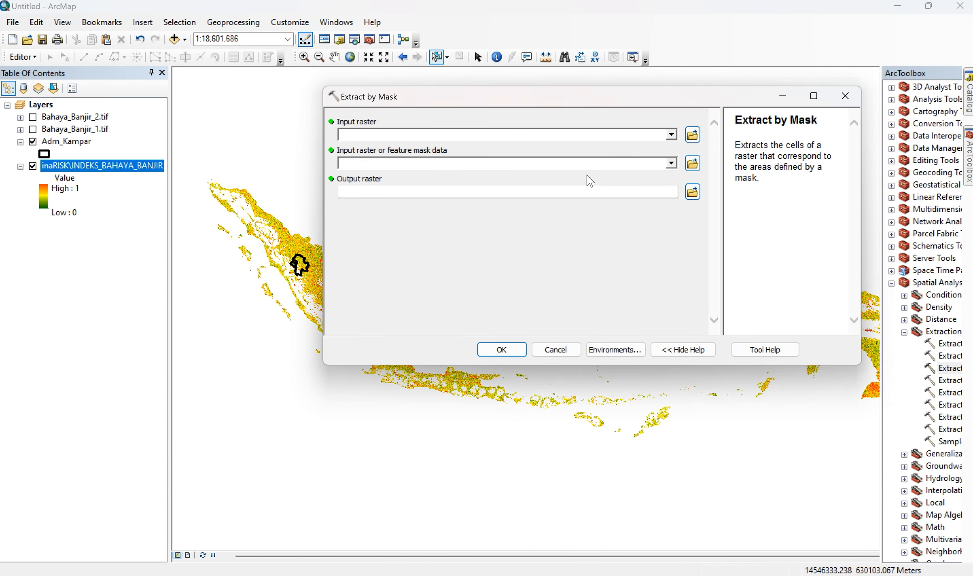
pyautogui.click(671, 136)
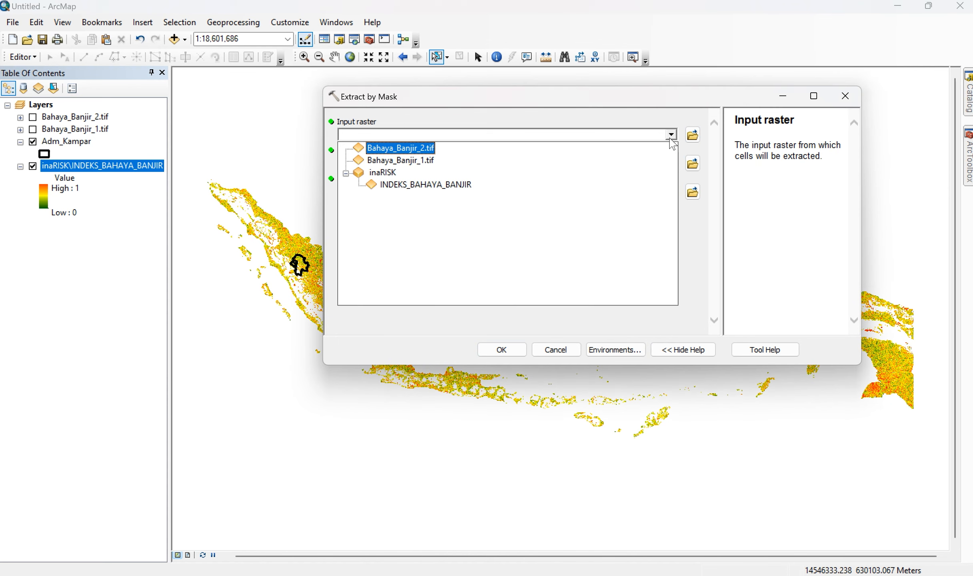
pyautogui.click(454, 186)
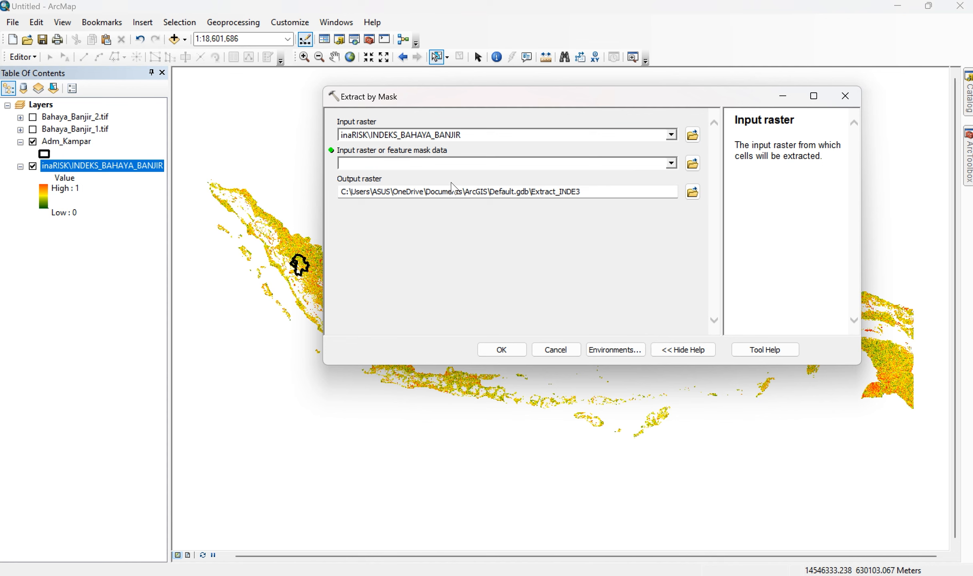
pyautogui.click(671, 163)
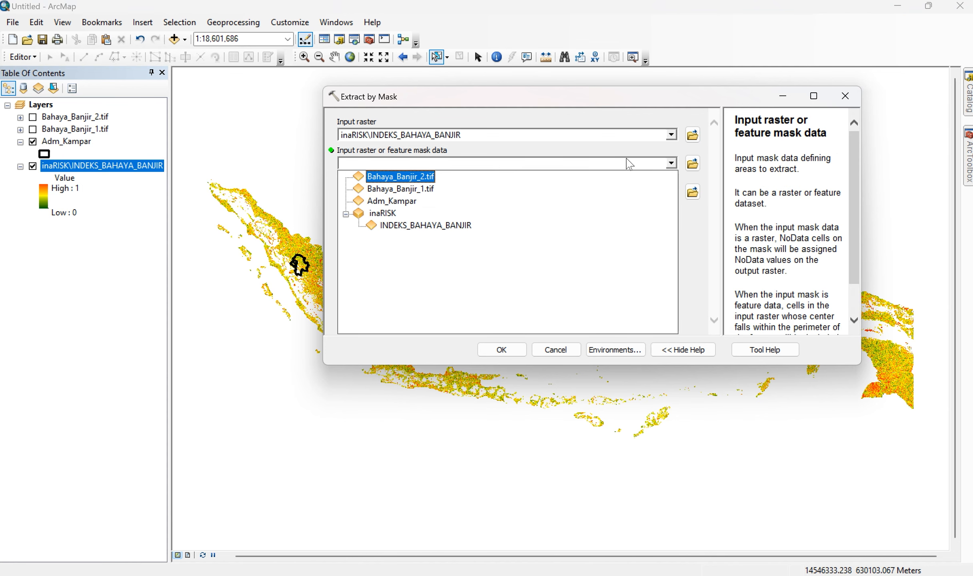
pyautogui.click(407, 202)
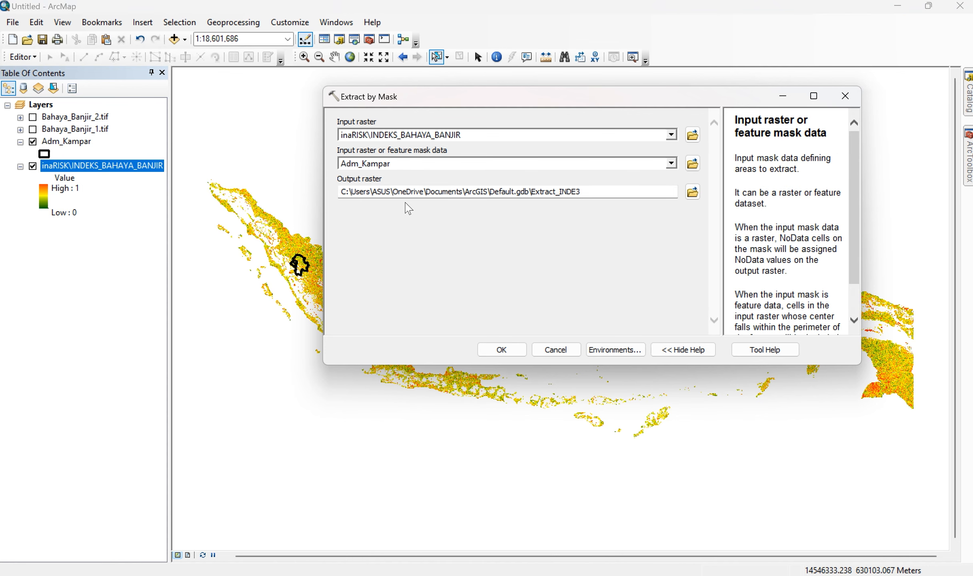
# Step: Set the extraction output to Bahaya_Banjir_3.tif in the Bahaya banjir folder and run Extract by Mask
pyautogui.click(692, 193)
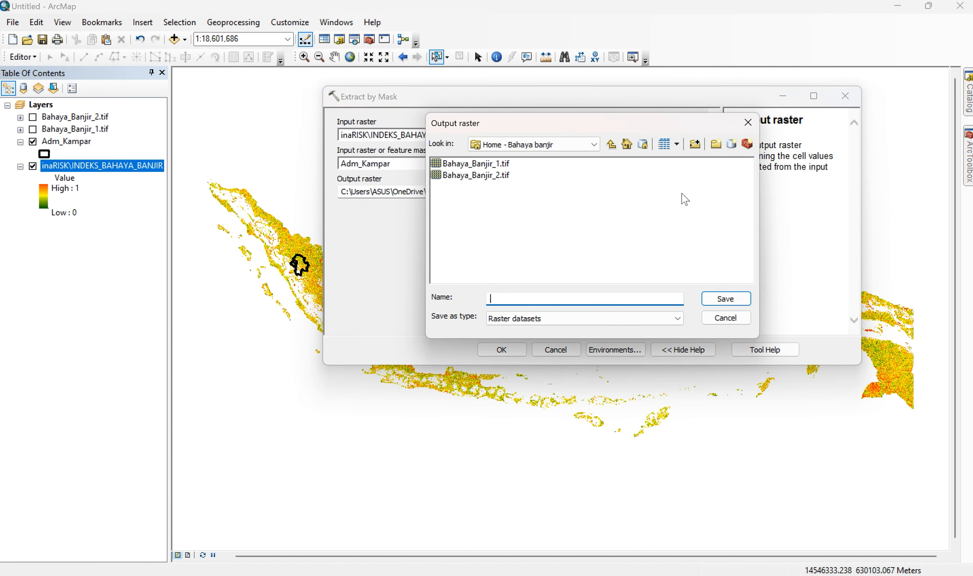
pyautogui.click(464, 176)
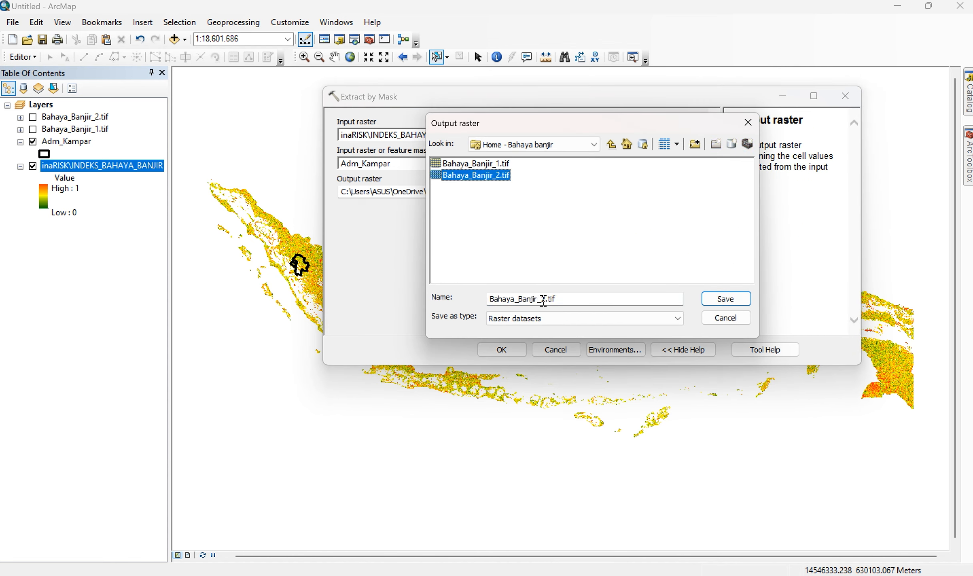
pyautogui.moveTo(546, 300); pyautogui.dragTo(542, 300)
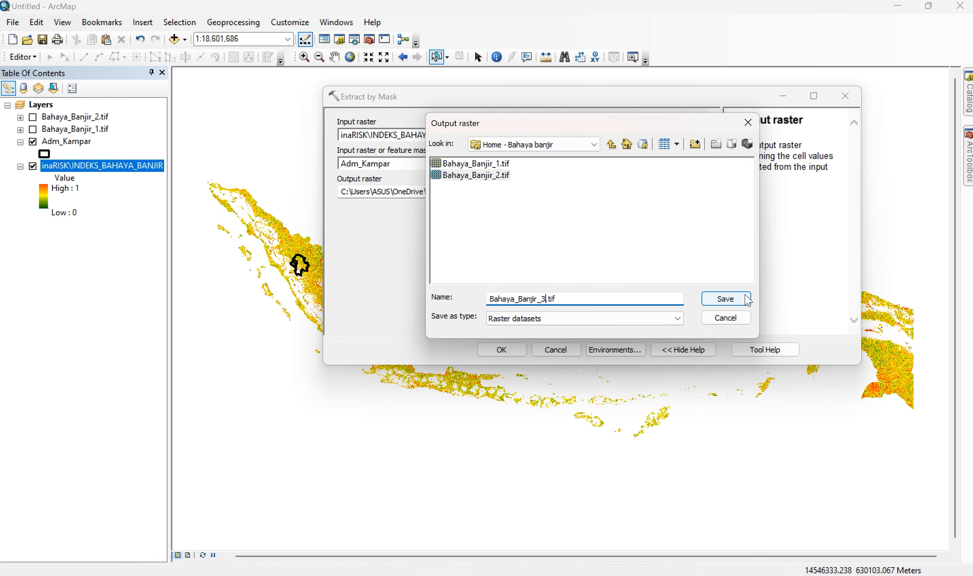
pyautogui.click(726, 299)
pyautogui.click(493, 347)
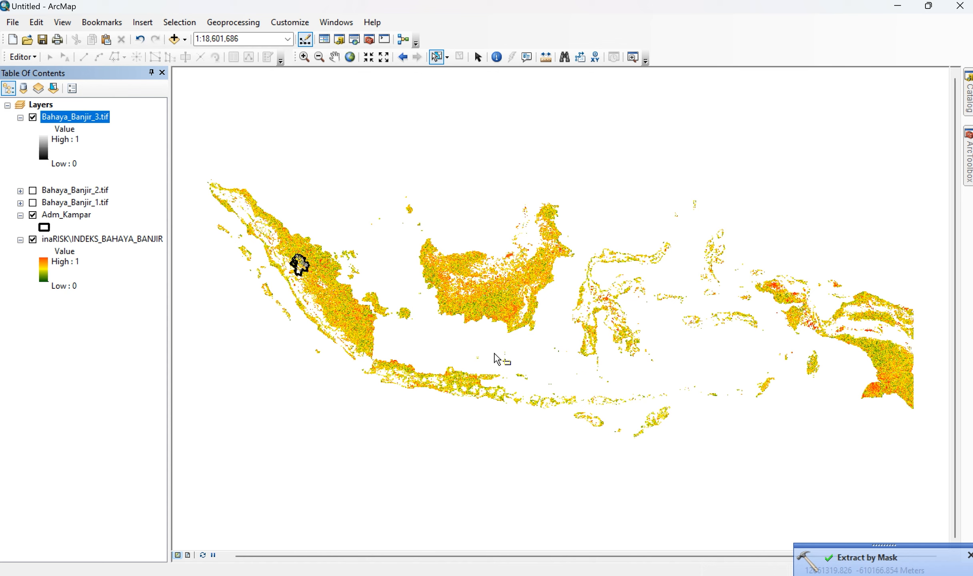
# Step: Hide Adm_Kampar and the inaRISK raster, then zoom to the Bahaya_Banjir_3.tif layer
pyautogui.click(33, 215)
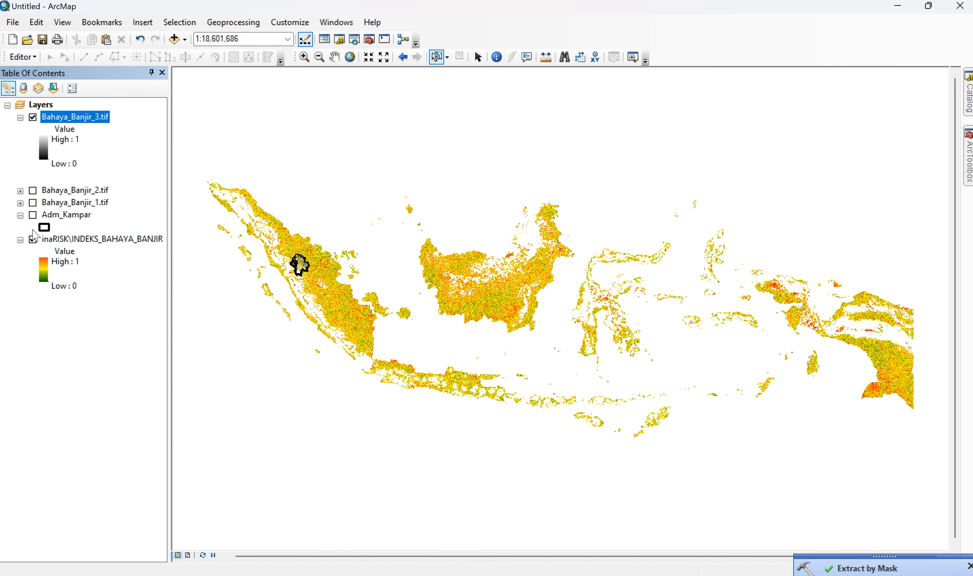
pyautogui.click(33, 240)
pyautogui.rightClick(91, 120)
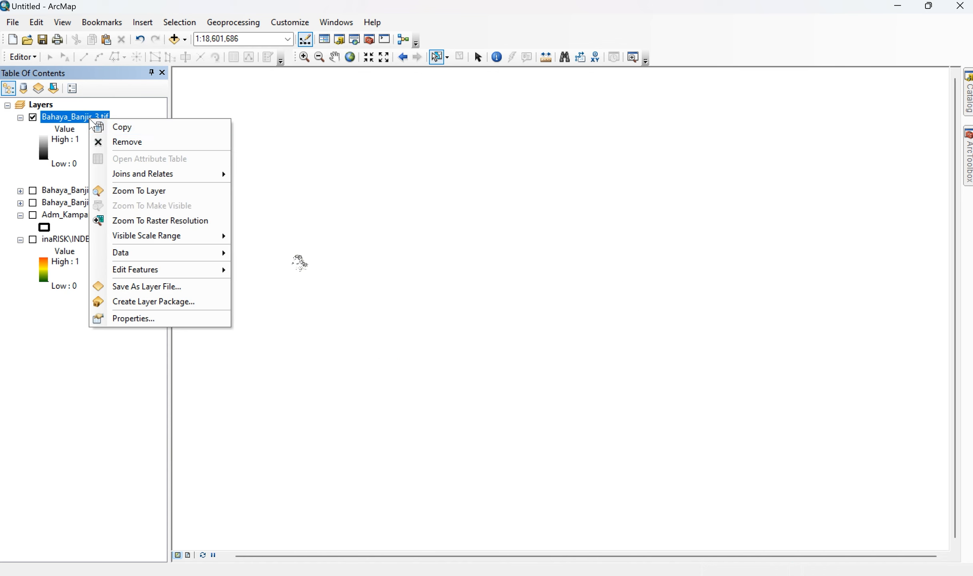
pyautogui.click(120, 191)
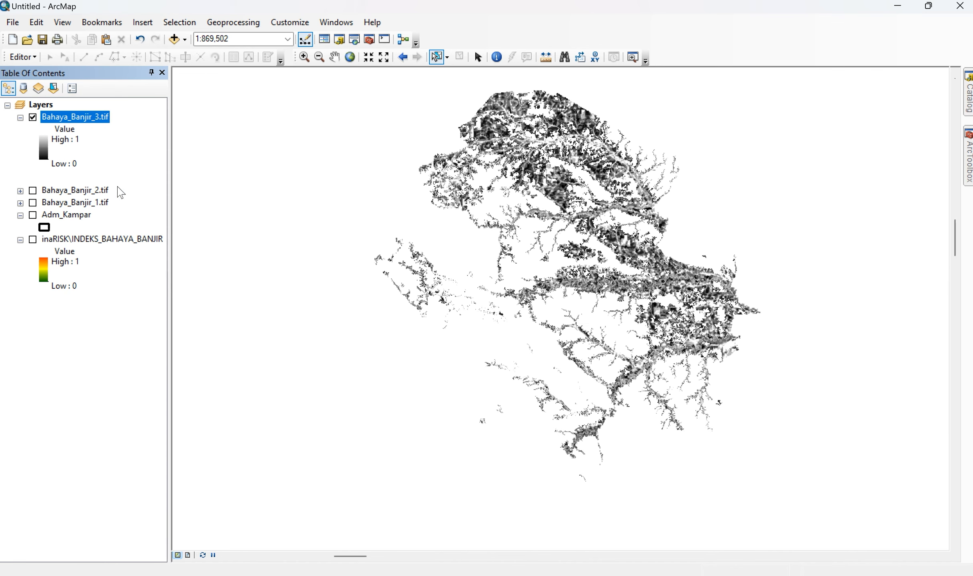
# Step: Apply the green-yellow-red color ramp to the stretched symbology of Bahaya_Banjir_3.tif
pyautogui.doubleClick(89, 117)
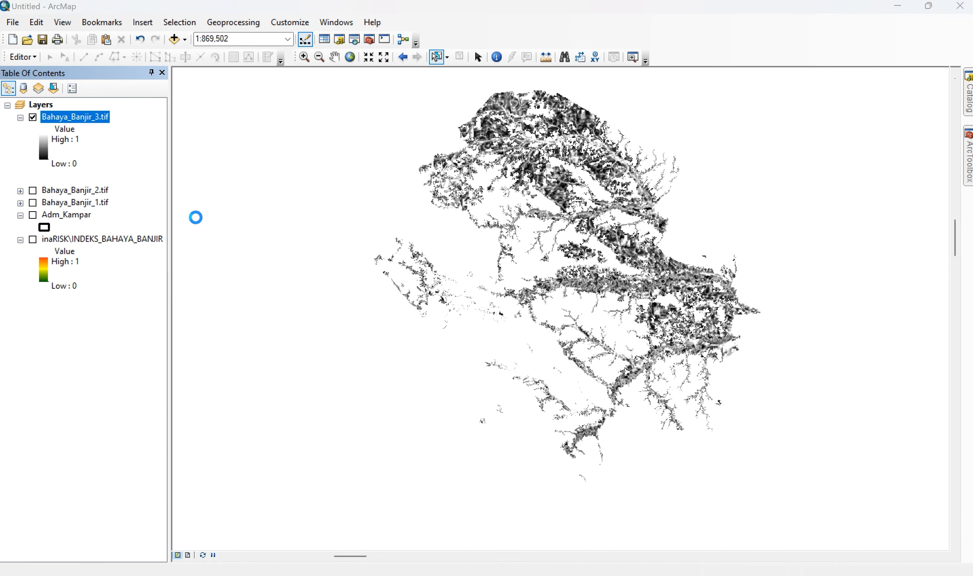
pyautogui.click(447, 295)
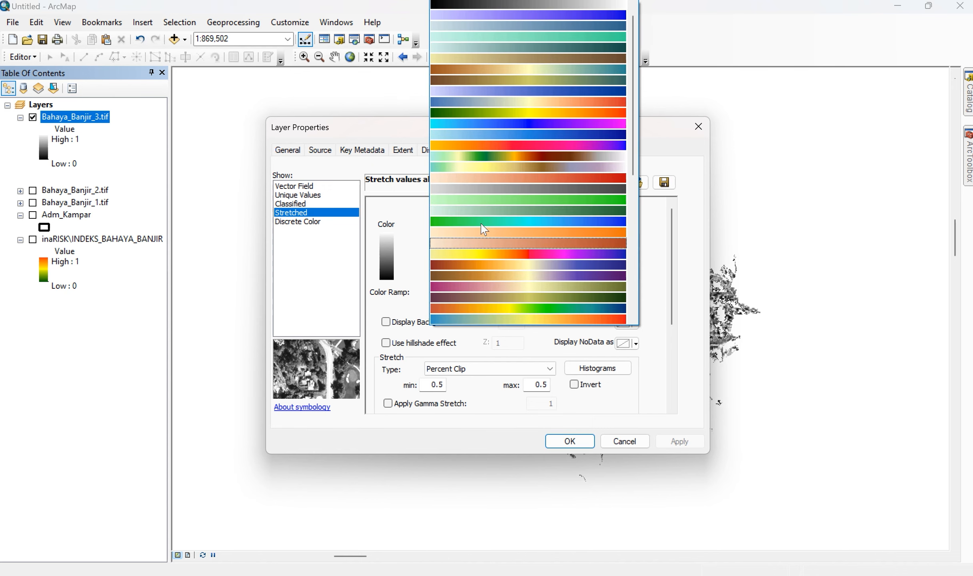
pyautogui.click(515, 112)
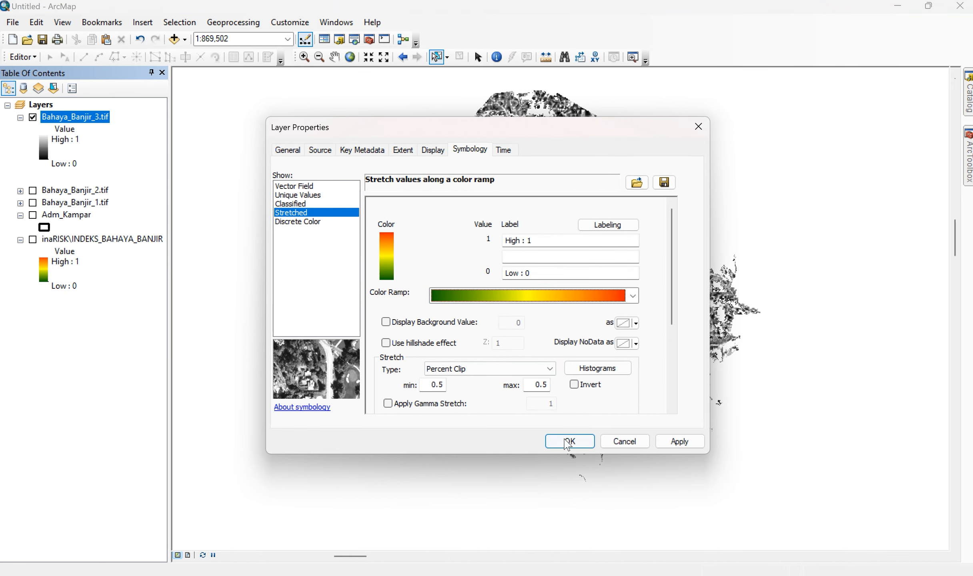
pyautogui.click(569, 441)
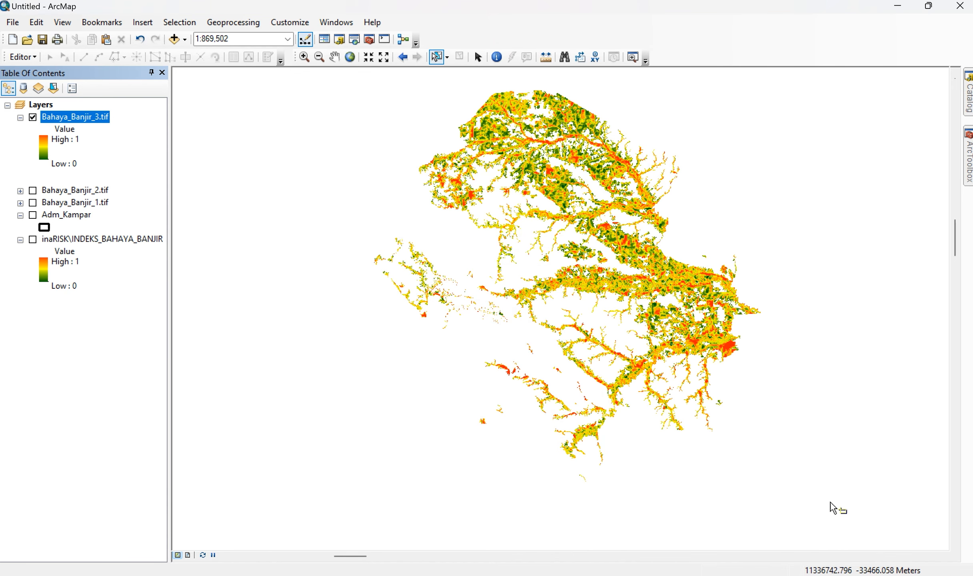
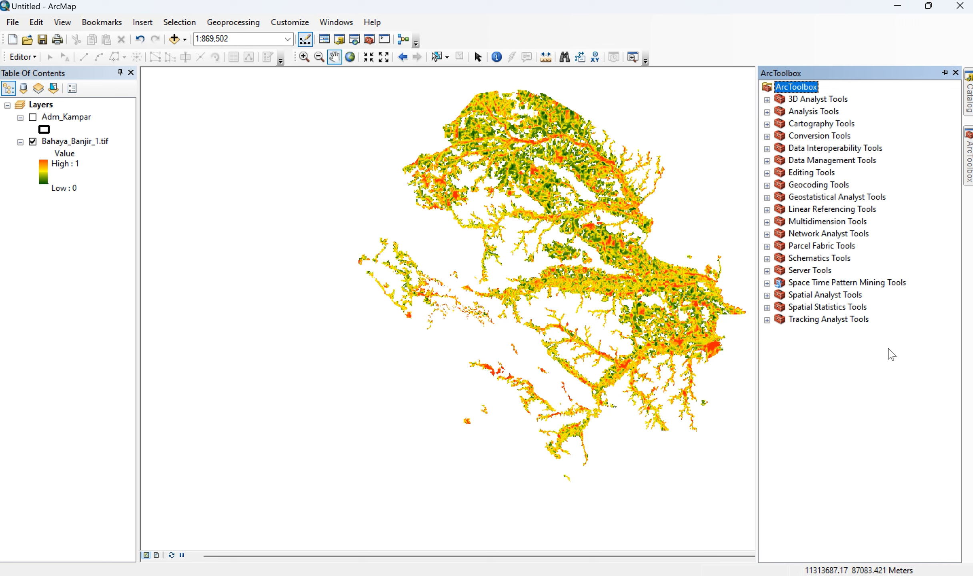
# Step: Start the Spatial Analyst Reclassify tool with Bahaya_Banjir_1.tif as the input raster and Value as the reclass field
pyautogui.click(769, 298)
pyautogui.scroll(-1, 864, 409)
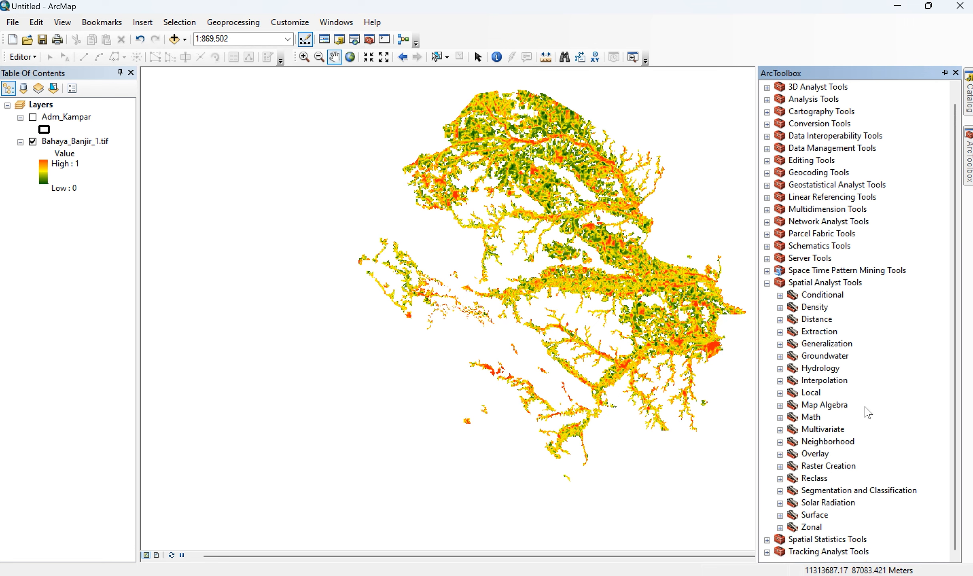
pyautogui.click(780, 479)
pyautogui.scroll(-1, 884, 458)
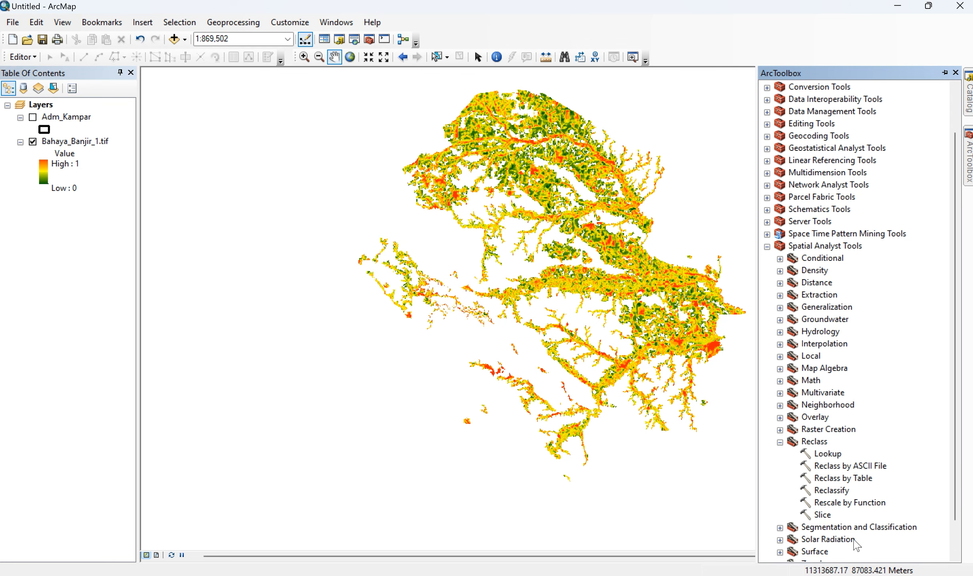
pyautogui.doubleClick(833, 492)
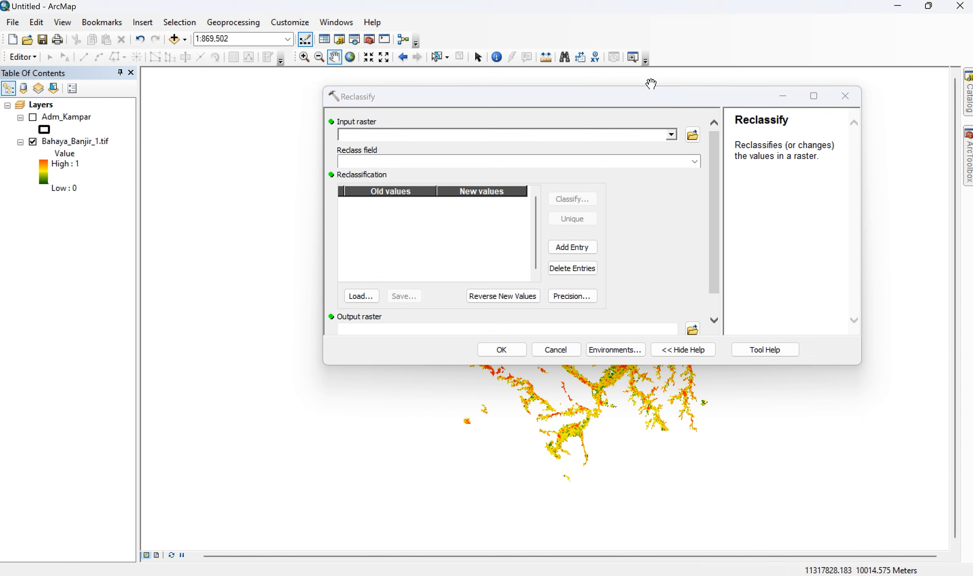
pyautogui.click(671, 135)
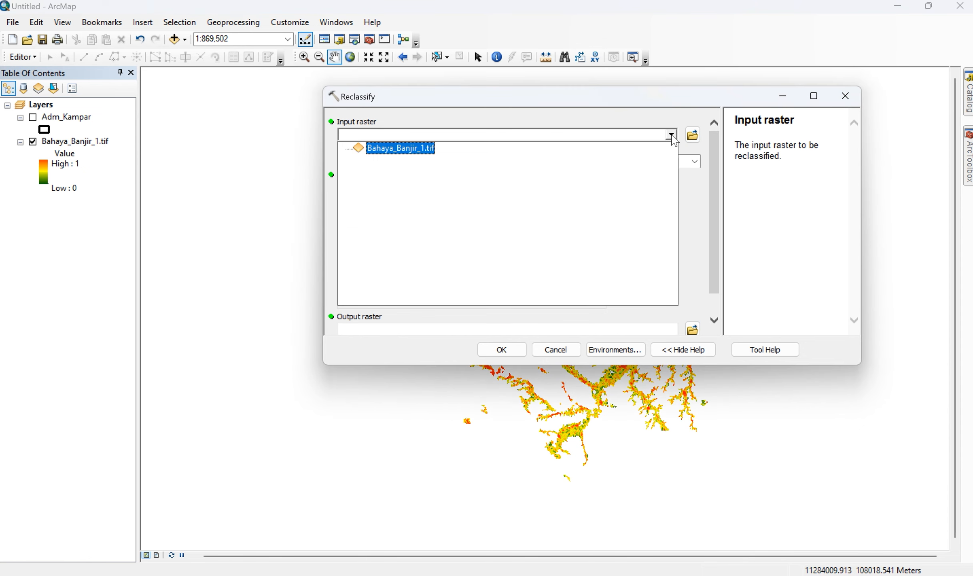
pyautogui.click(416, 148)
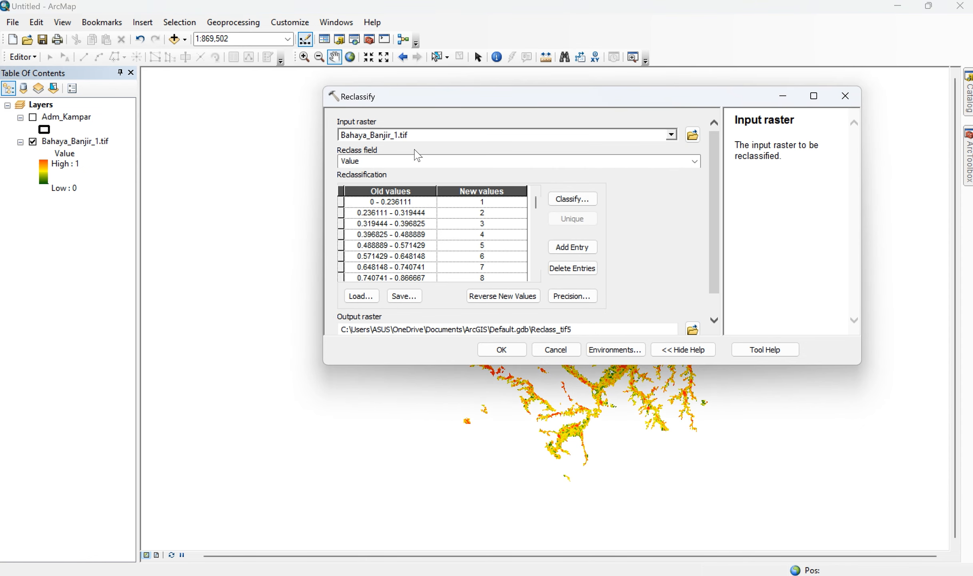
pyautogui.click(694, 162)
pyautogui.click(356, 162)
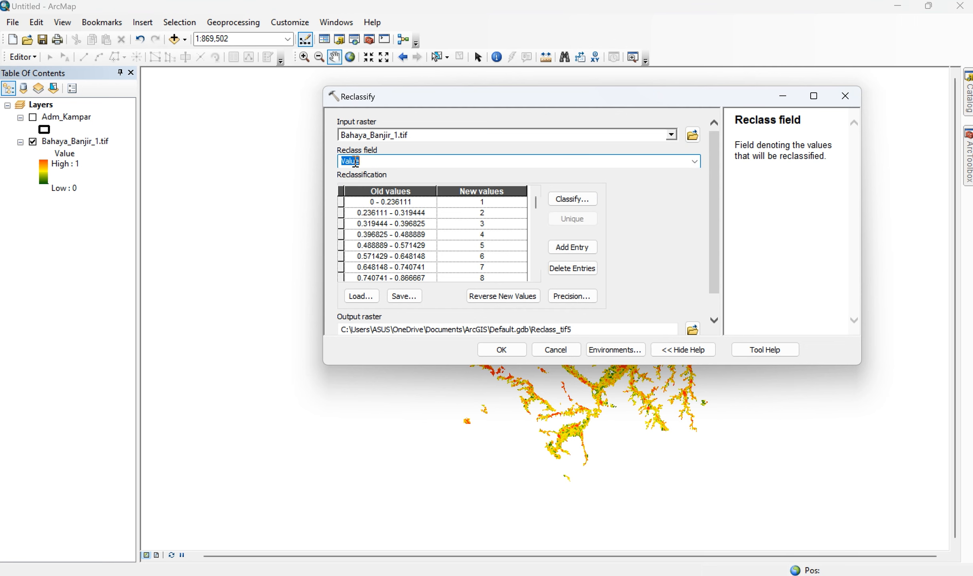
pyautogui.click(647, 242)
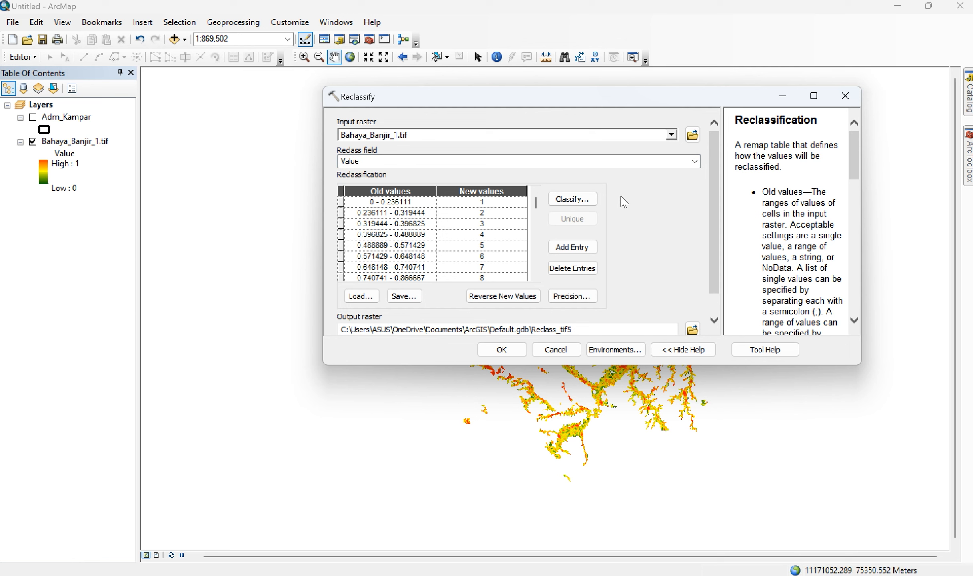
# Step: Open the classification settings for the reclassification and set the number of classes to 3
pyautogui.click(572, 199)
pyautogui.click(437, 117)
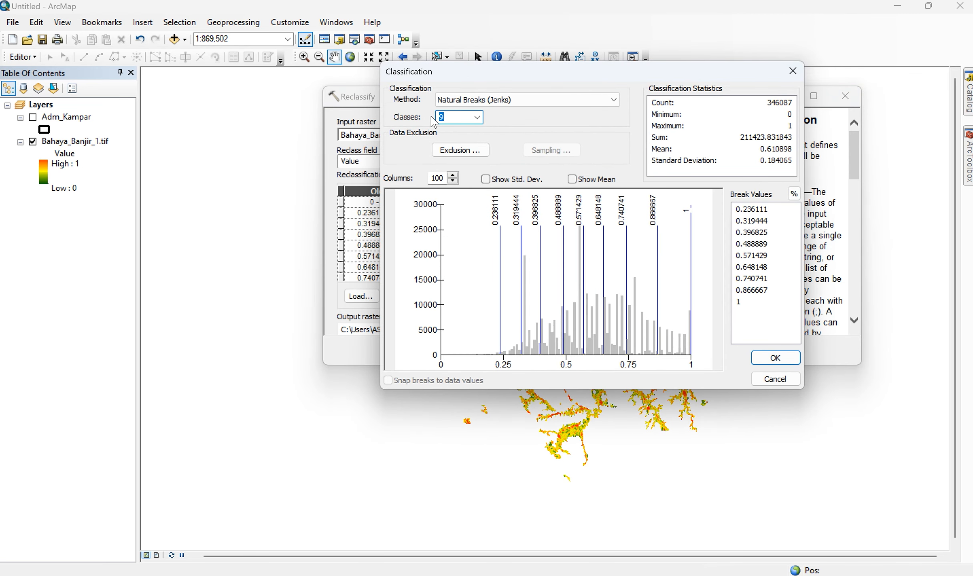
pyautogui.write('3')
pyautogui.click(785, 251)
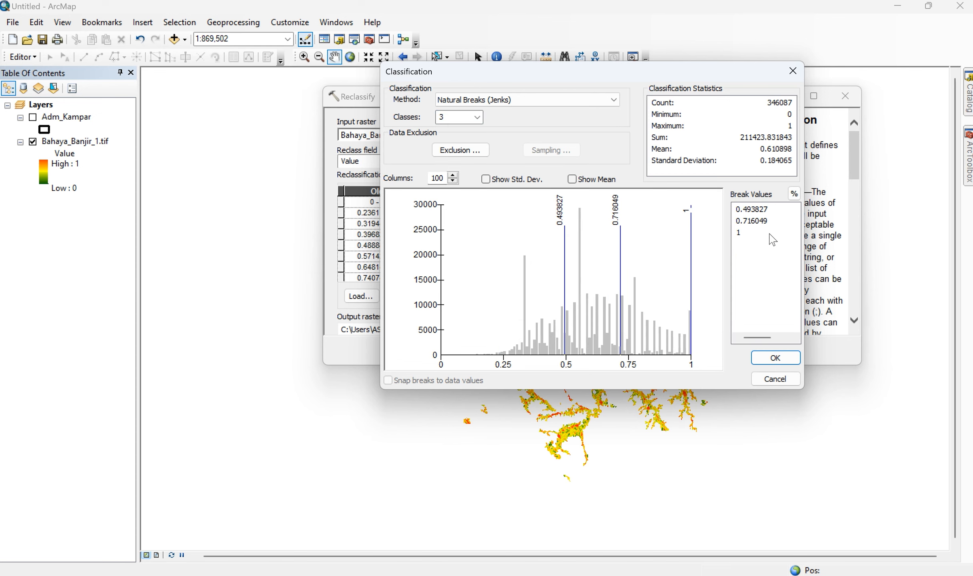
# Step: Set the first two class break values to 0.3 and 0.6 and accept the classification
pyautogui.click(759, 211)
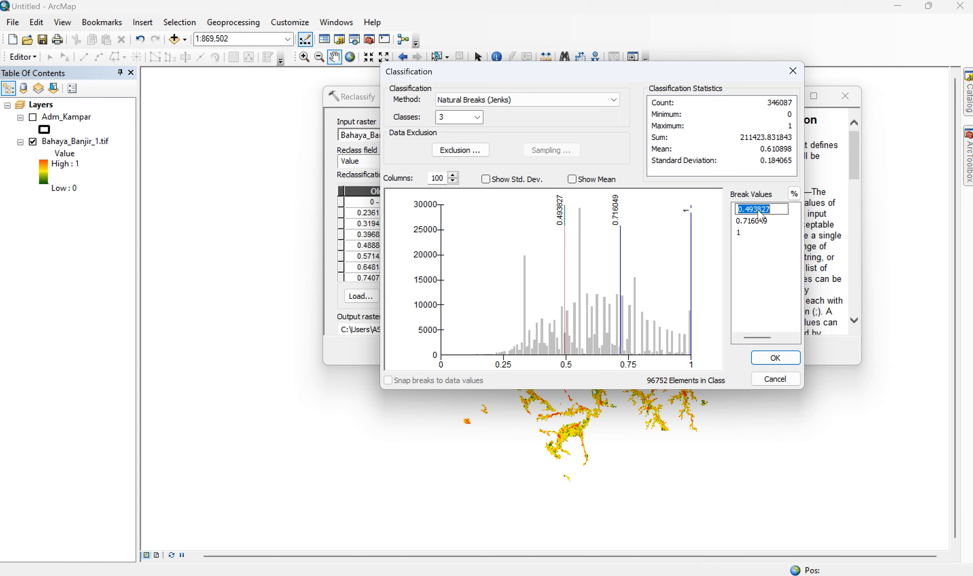
pyautogui.write('0.3')
pyautogui.press('Return')
pyautogui.click(754, 222)
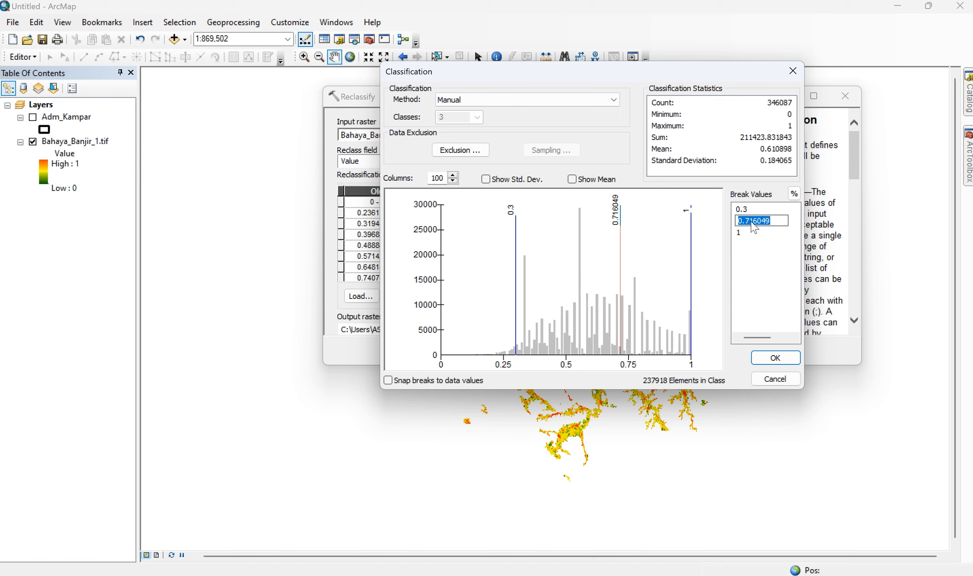
pyautogui.write('0.6')
pyautogui.press('Return')
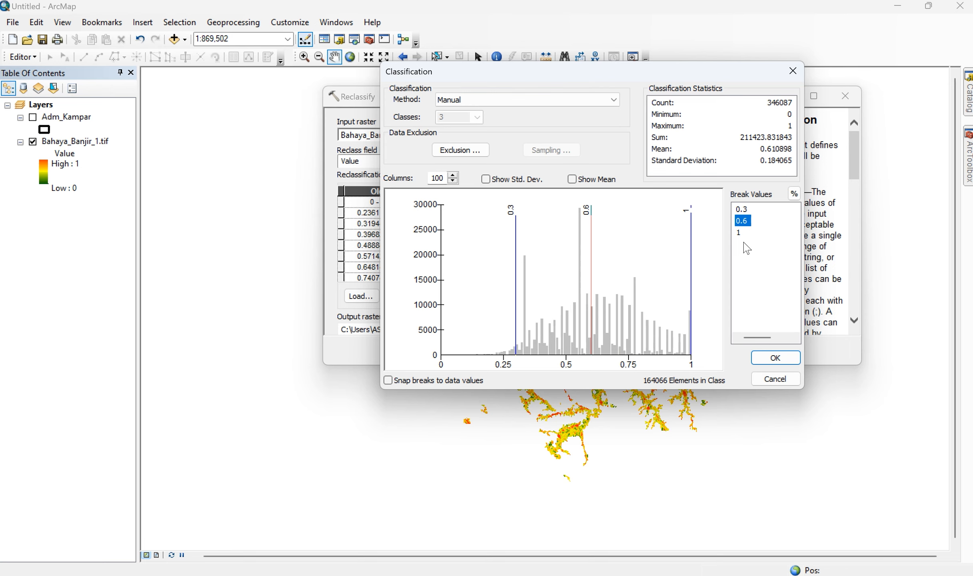
pyautogui.click(768, 358)
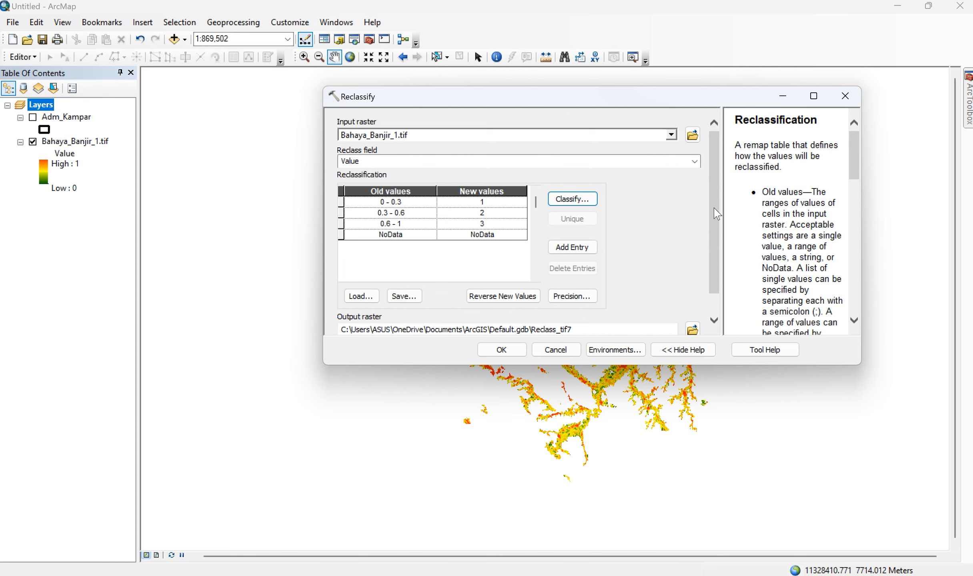
# Step: Set the output raster to reklasifikasi.tif in the D:\bahaya banjir folder and run Reclassify
pyautogui.scroll(-1, 707, 240)
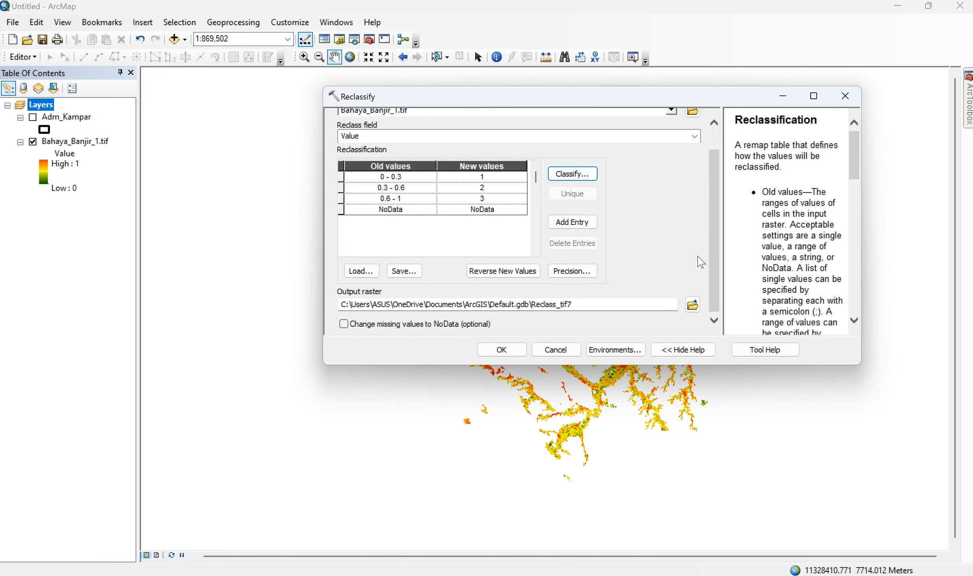
pyautogui.click(693, 305)
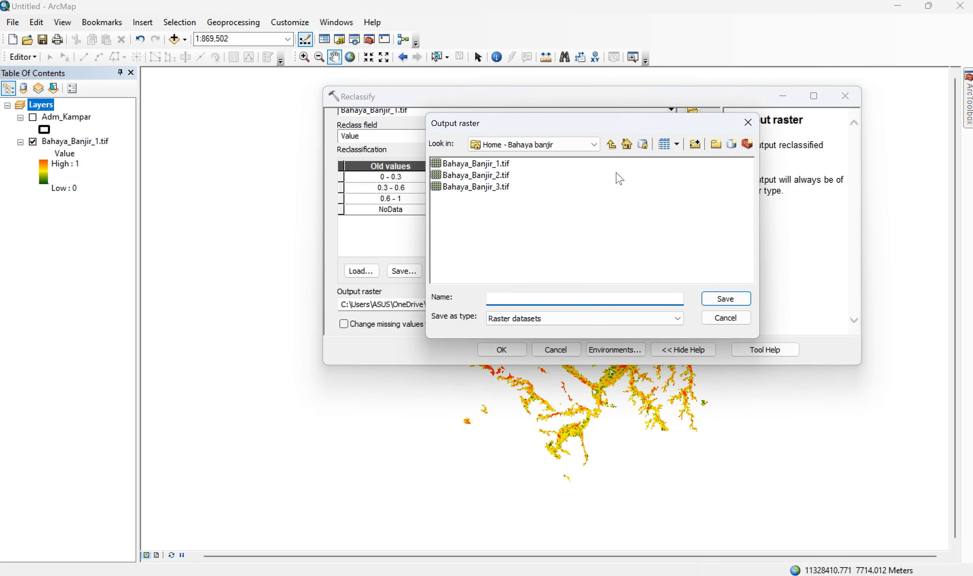
pyautogui.click(594, 144)
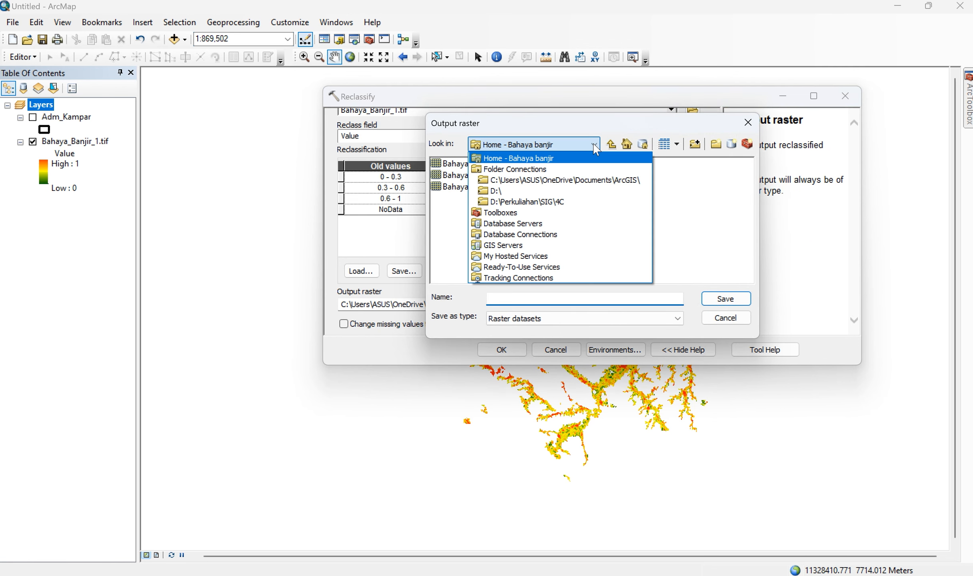
pyautogui.click(493, 192)
pyautogui.doubleClick(467, 233)
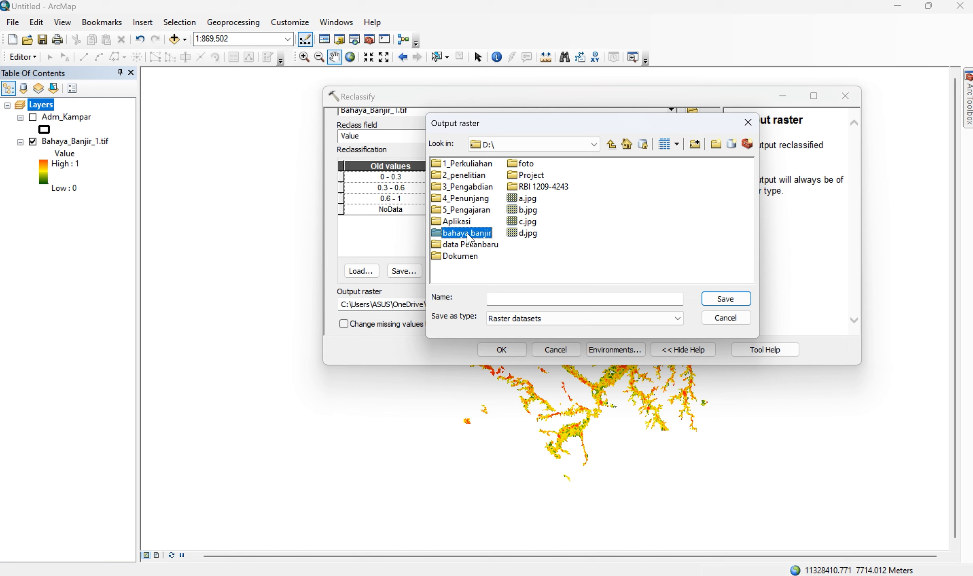
pyautogui.click(500, 300)
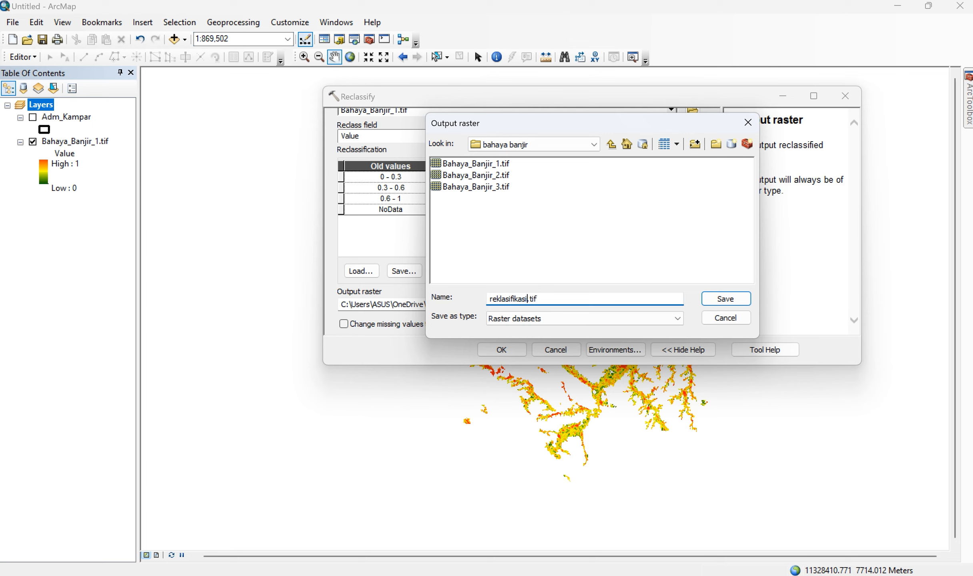
pyautogui.click(727, 300)
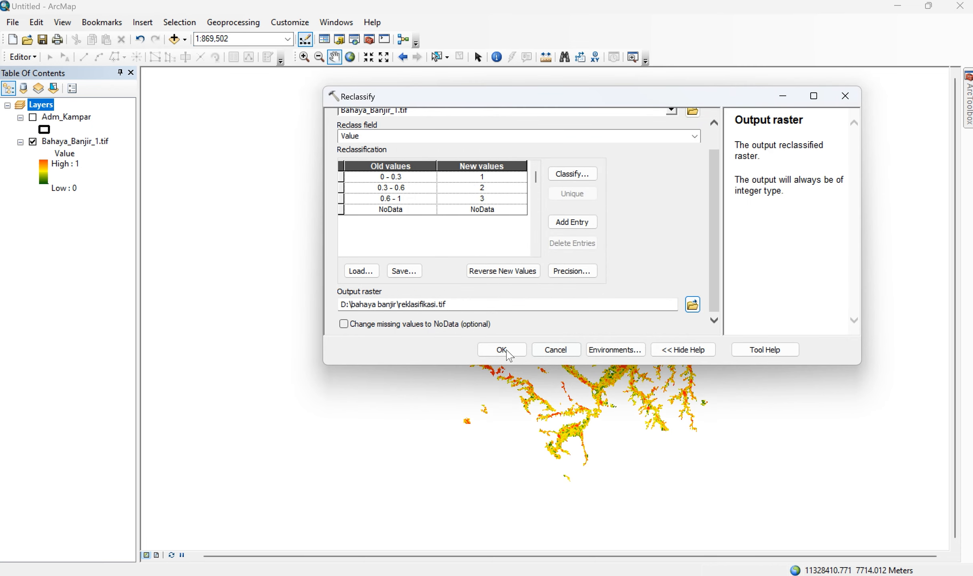
pyautogui.click(503, 348)
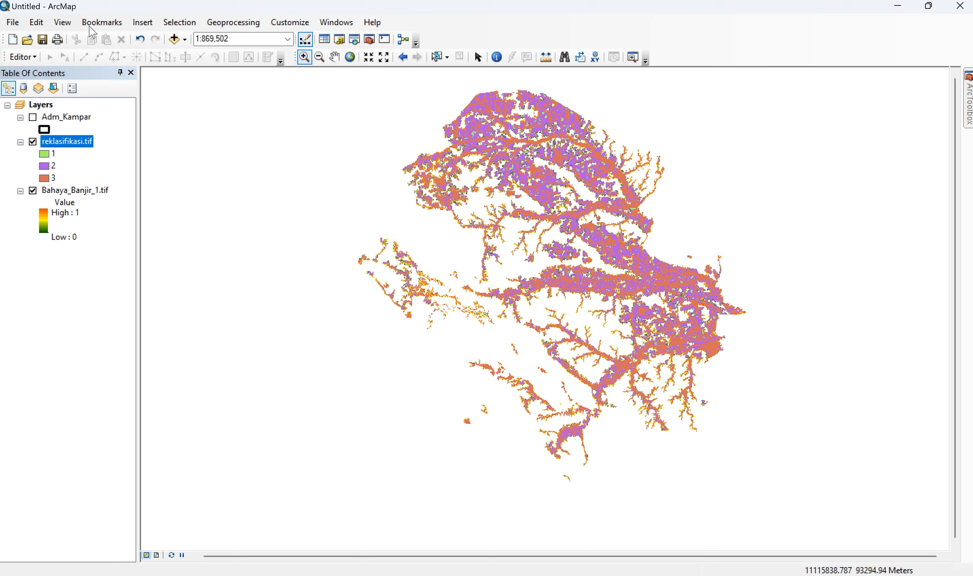
# Step: Apply a green-yellow-red color scheme to the unique values of reklasifikasi.tif
pyautogui.doubleClick(61, 141)
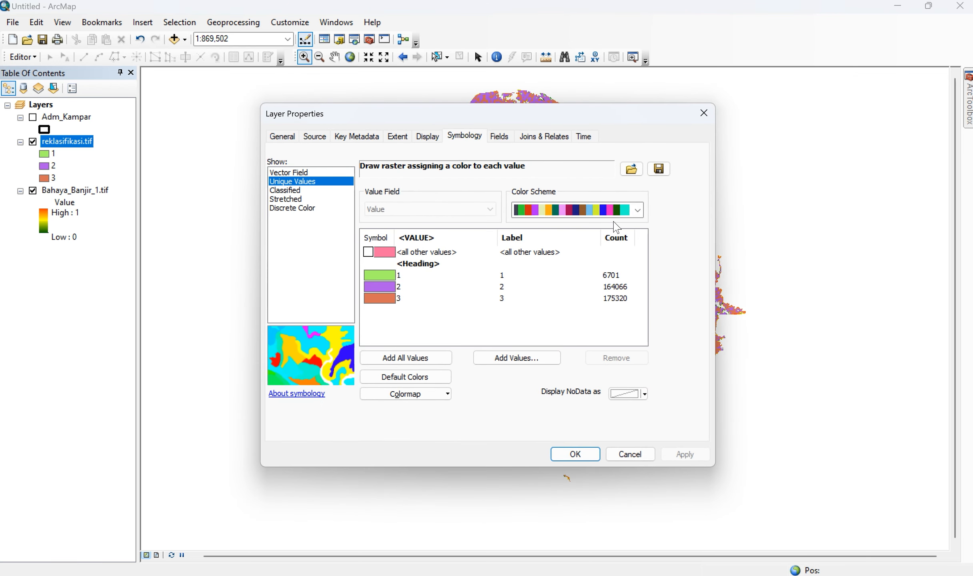
pyautogui.click(637, 210)
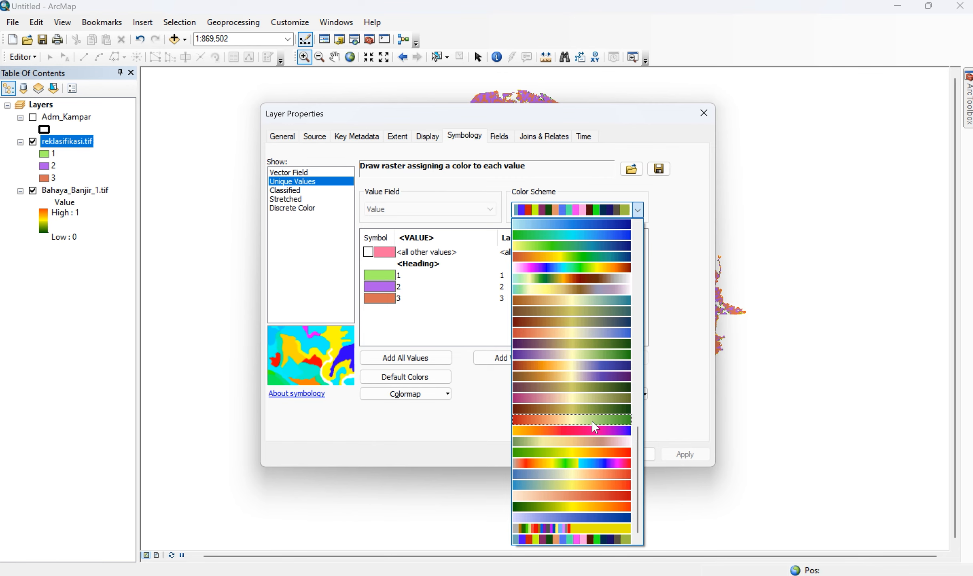
pyautogui.click(595, 453)
pyautogui.click(576, 455)
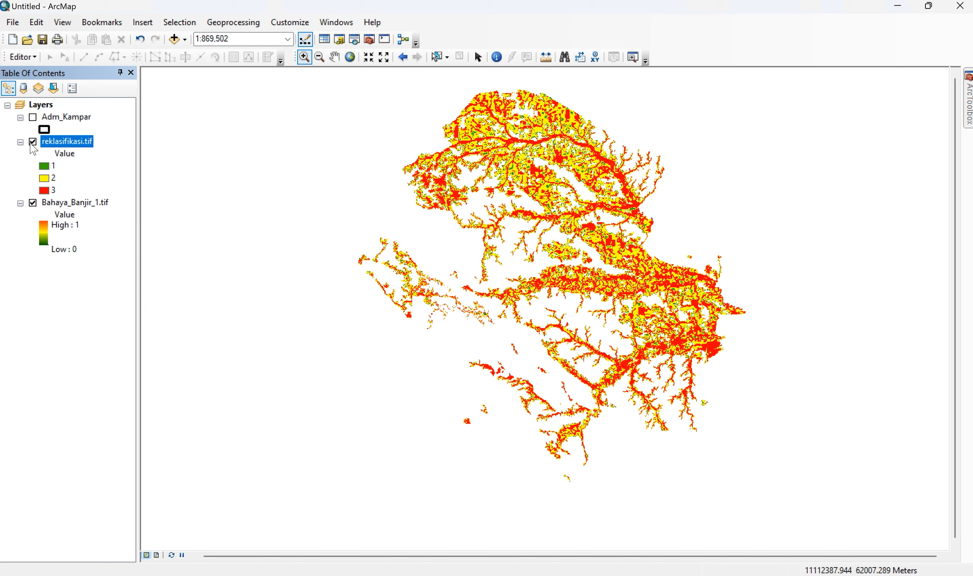
# Step: Hide reklasifikasi.tif and examine the index cells of Bahaya_Banjir_1.tif up close
pyautogui.click(31, 143)
pyautogui.rightClick(56, 204)
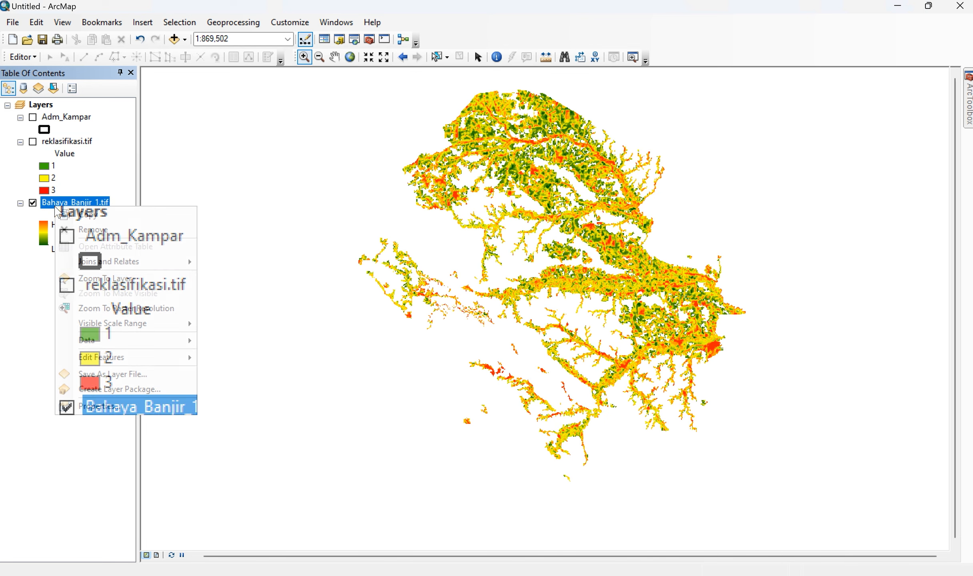
pyautogui.click(72, 278)
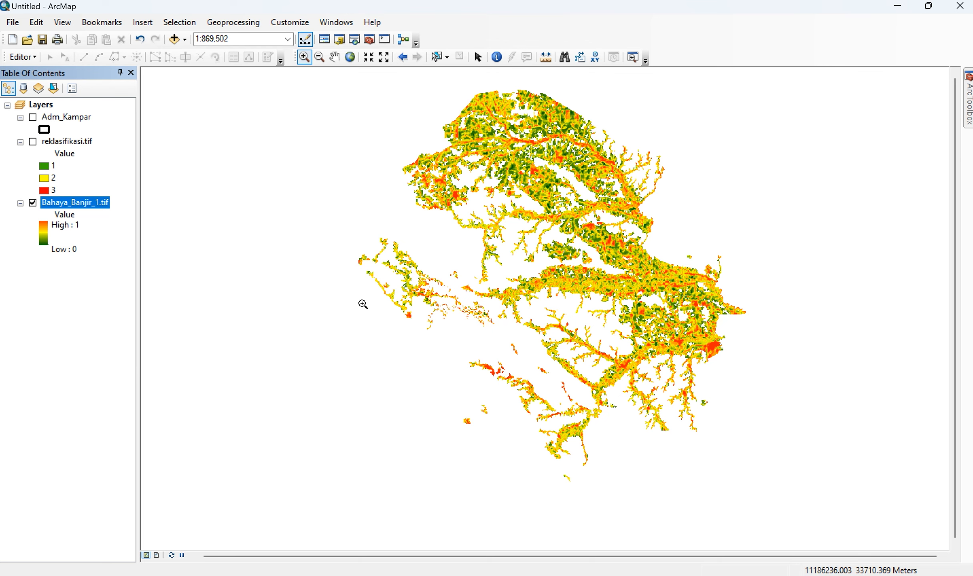
pyautogui.moveTo(382, 279); pyautogui.dragTo(573, 415)
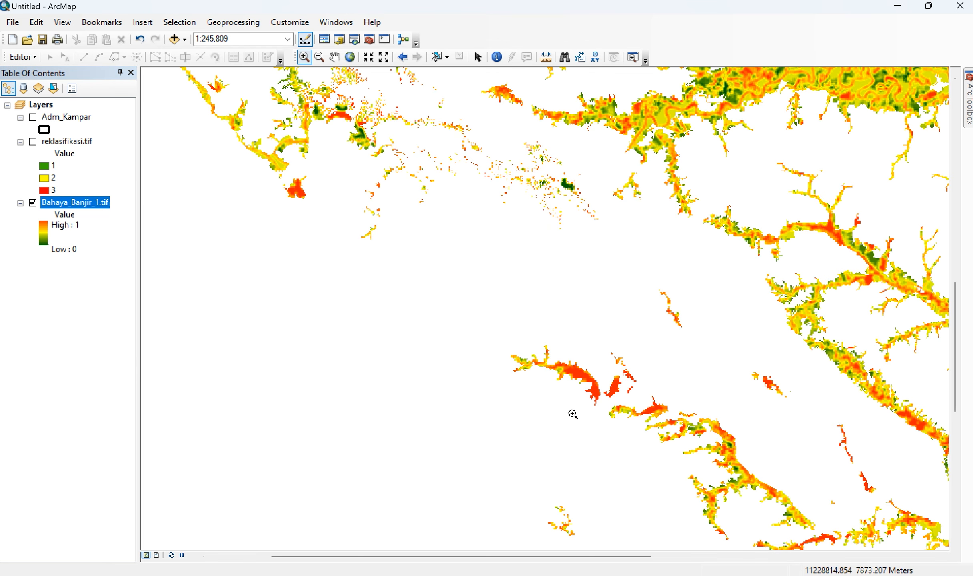
pyautogui.moveTo(507, 324); pyautogui.dragTo(535, 349)
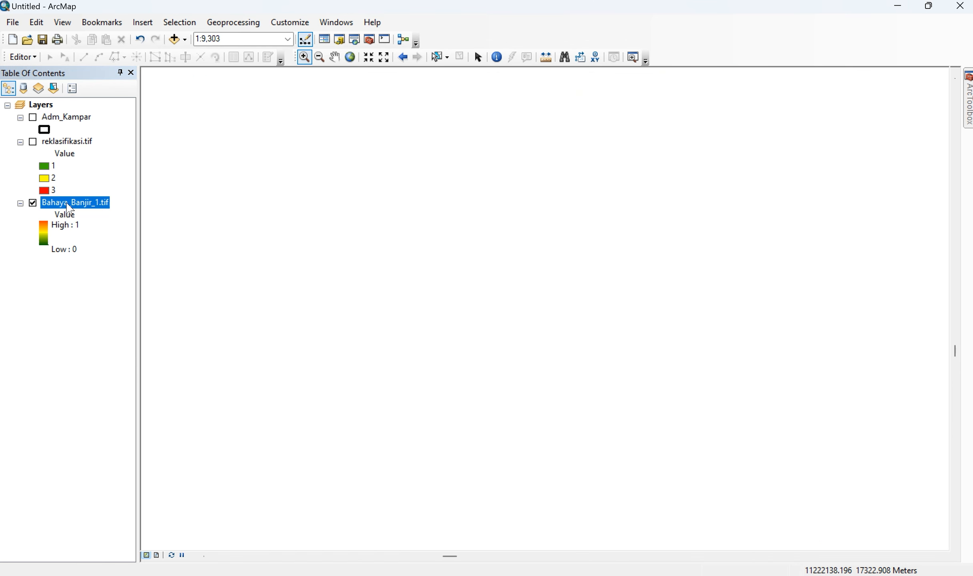
pyautogui.rightClick(72, 204)
pyautogui.click(91, 279)
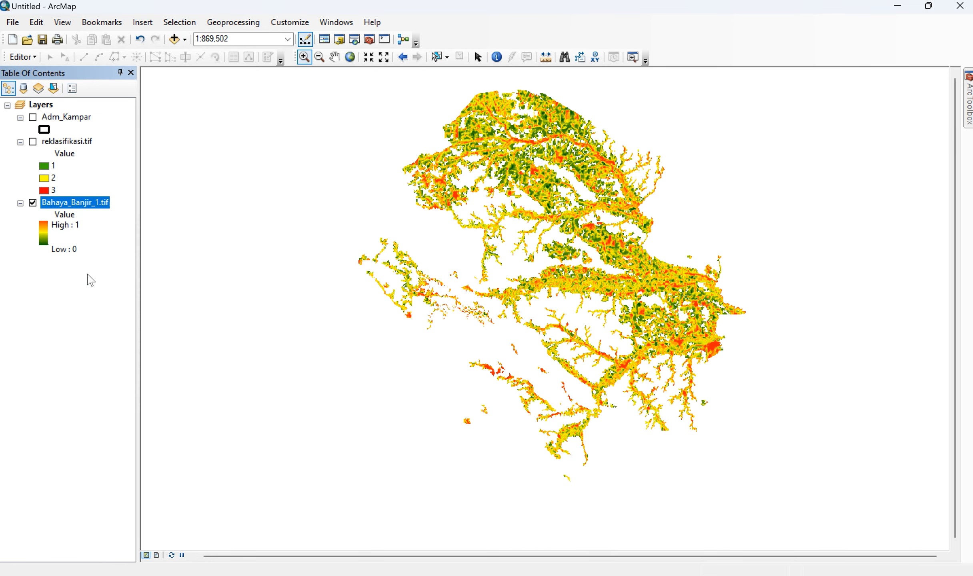
pyautogui.moveTo(506, 259); pyautogui.dragTo(583, 323)
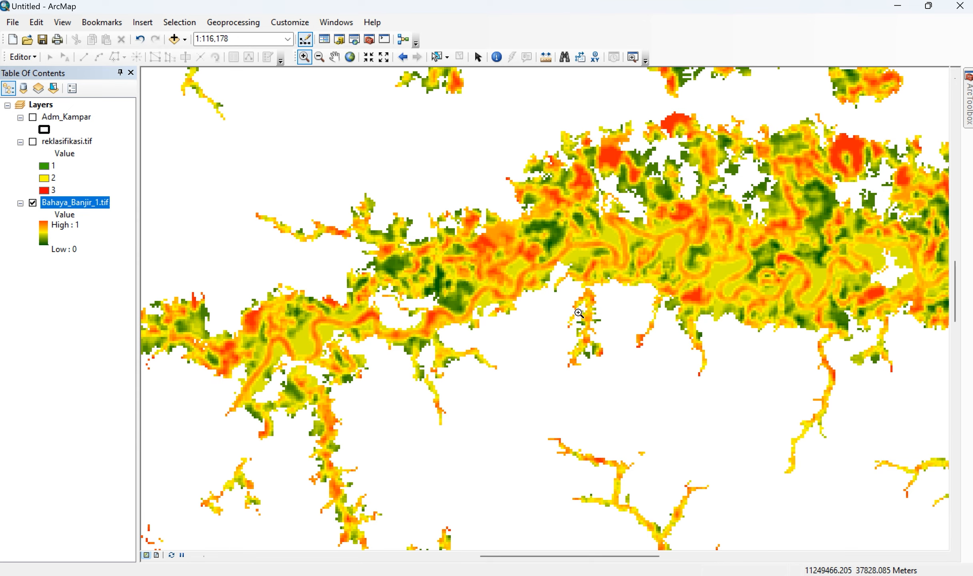
pyautogui.moveTo(495, 197); pyautogui.dragTo(577, 313)
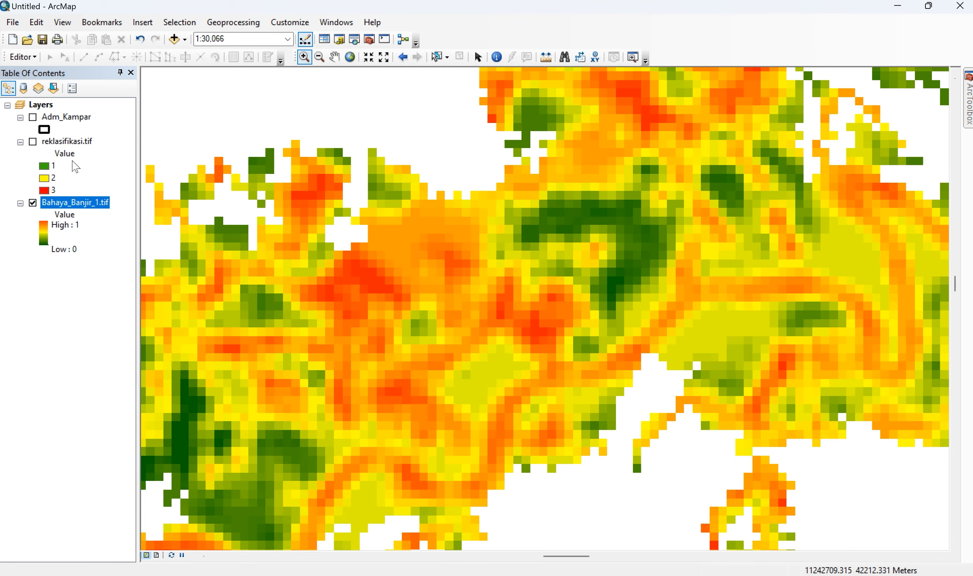
# Step: Show reklasifikasi.tif again to compare its classes with the index cells, and return to the layer's full extent
pyautogui.click(33, 142)
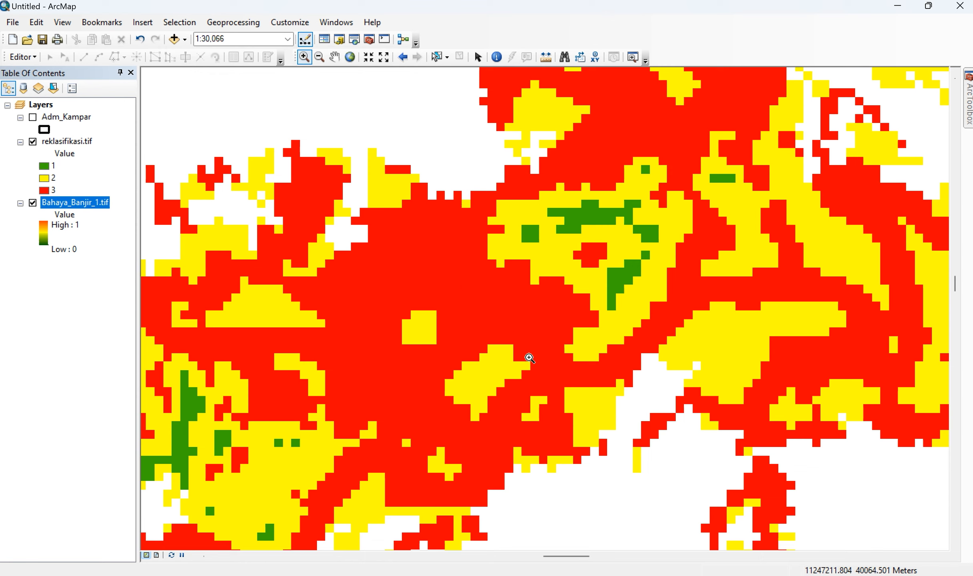
pyautogui.keyDown('ctrl'); pyautogui.click(74, 145); pyautogui.keyUp('ctrl')
pyautogui.rightClick(75, 146)
pyautogui.click(162, 215)
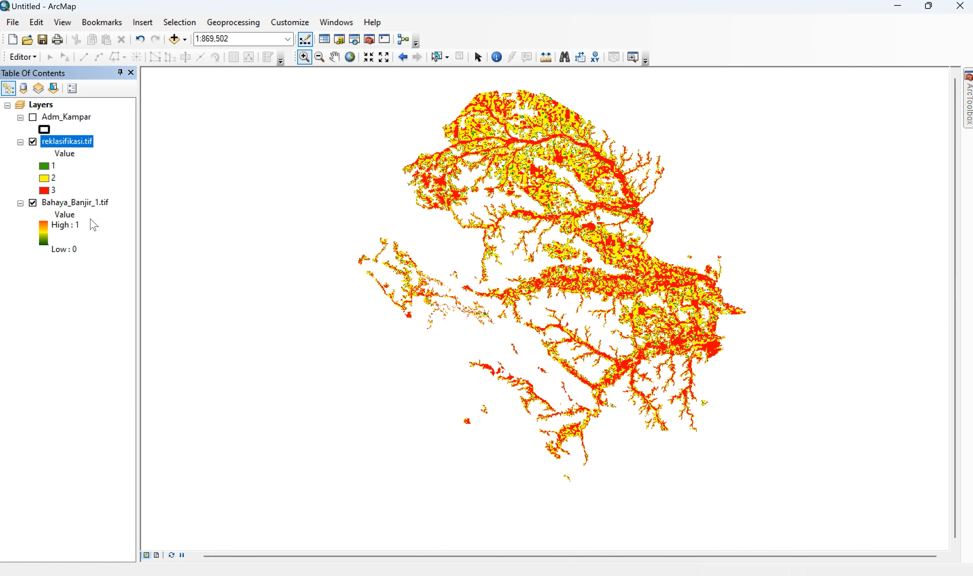
# Step: Open the attribute table of reklasifikasi.tif and enlarge the table window
pyautogui.rightClick(63, 148)
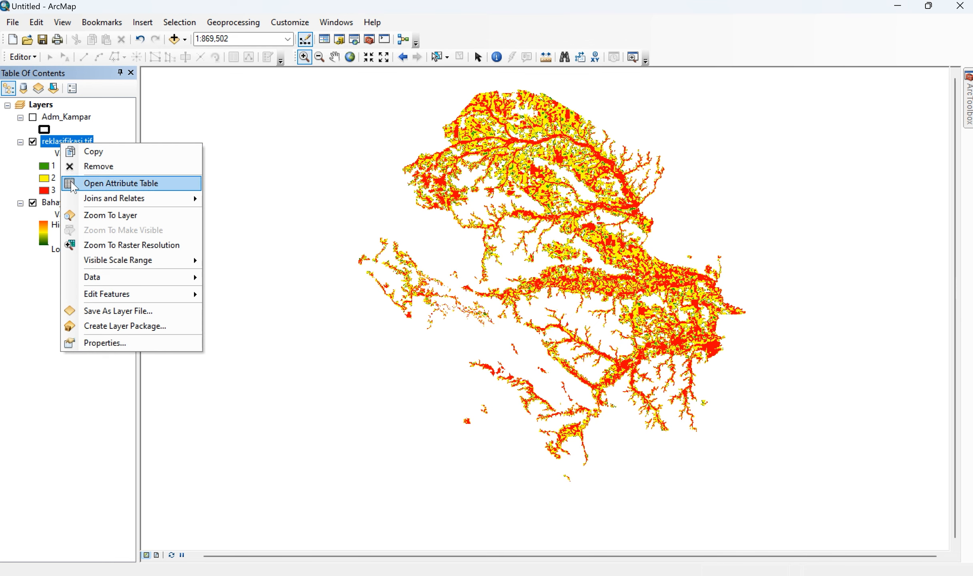
pyautogui.click(108, 183)
pyautogui.moveTo(853, 192); pyautogui.dragTo(906, 191)
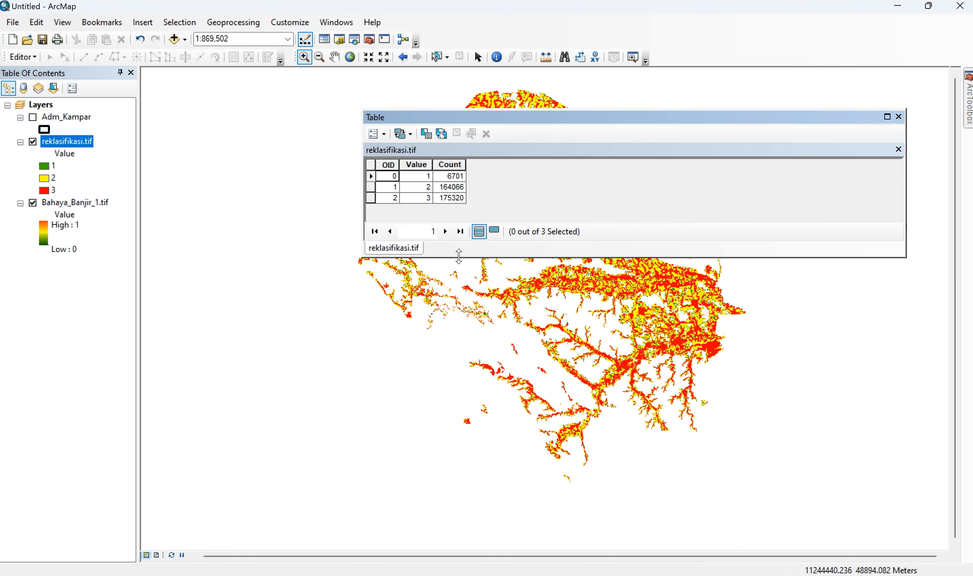
pyautogui.moveTo(461, 256); pyautogui.dragTo(456, 368)
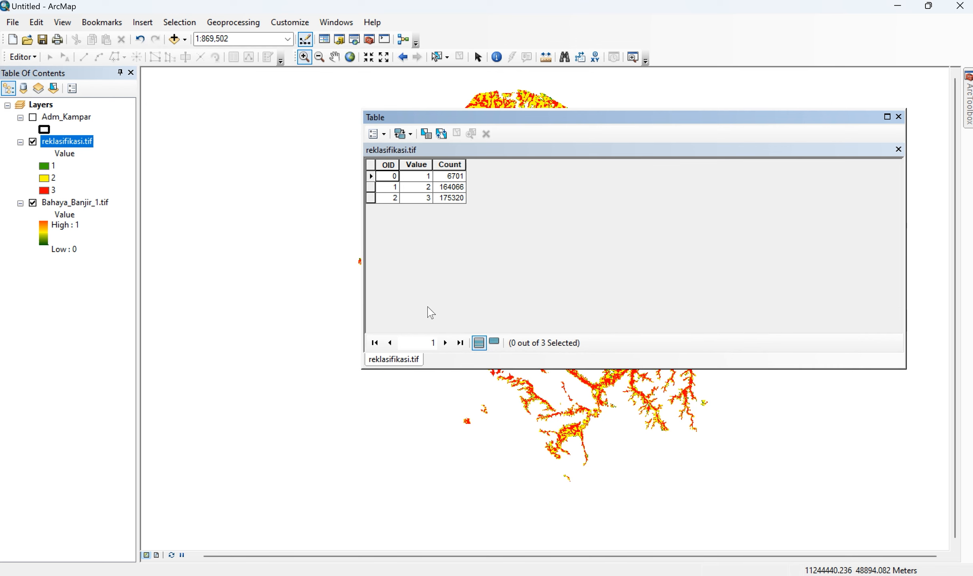
# Step: Add a text field named Kelas to the reklasifikasi.tif attribute table and move the table window clear of the map
pyautogui.click(384, 135)
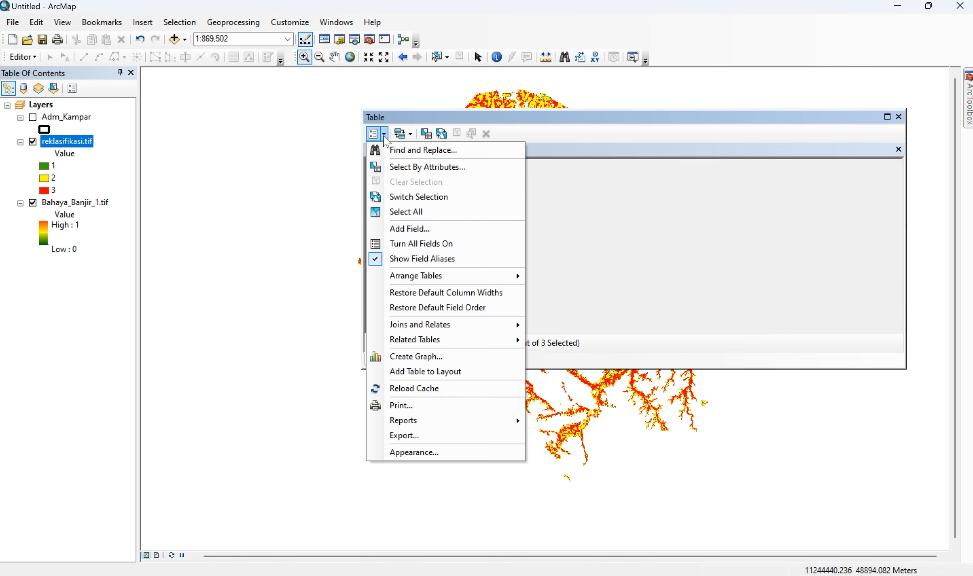
pyautogui.click(409, 228)
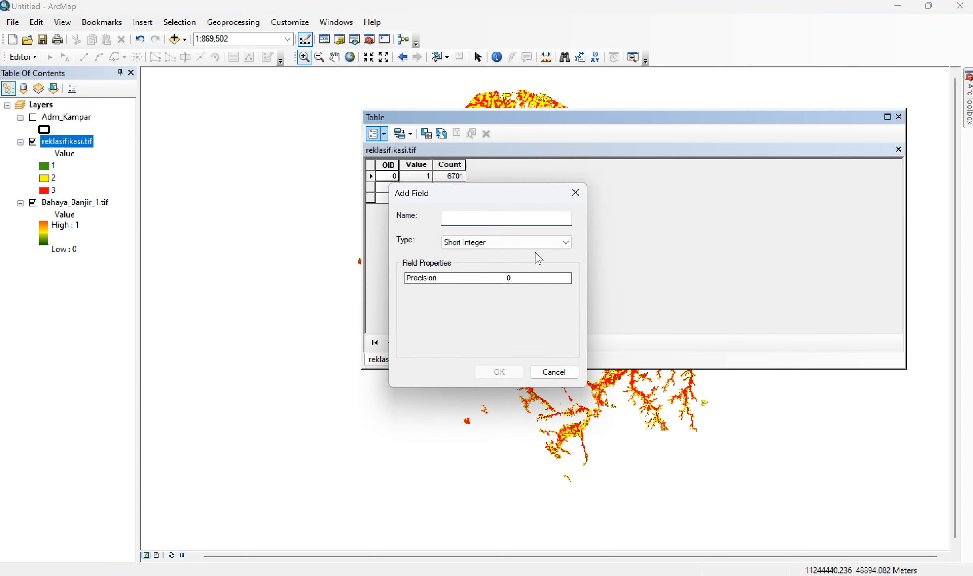
pyautogui.write('Kelas')
pyautogui.click(501, 243)
pyautogui.click(459, 295)
pyautogui.click(494, 371)
pyautogui.moveTo(505, 125); pyautogui.dragTo(556, 303)
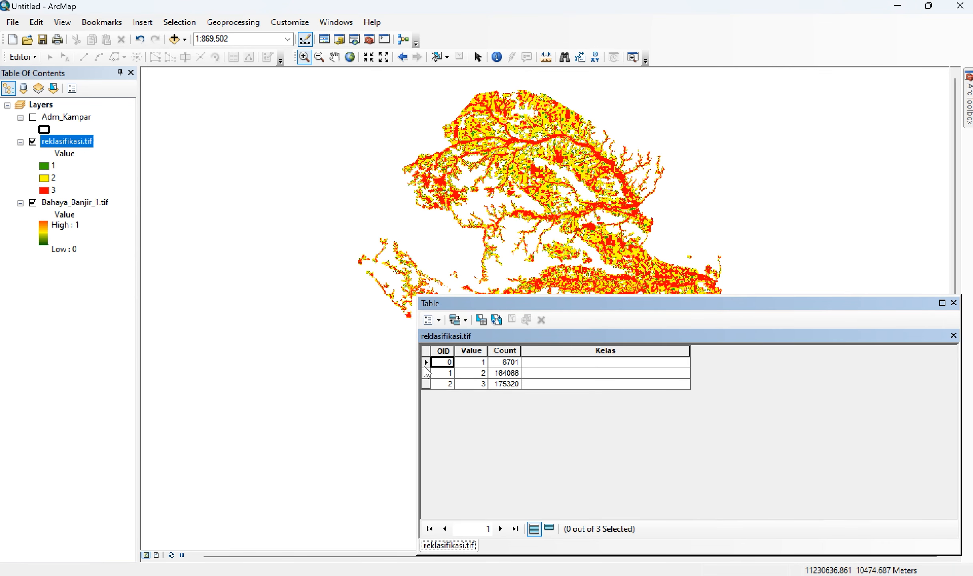
# Step: Fill the Kelas field of the value 1 row with "Bahaya Banjir Rendah" using the Field Calculator
pyautogui.click(426, 364)
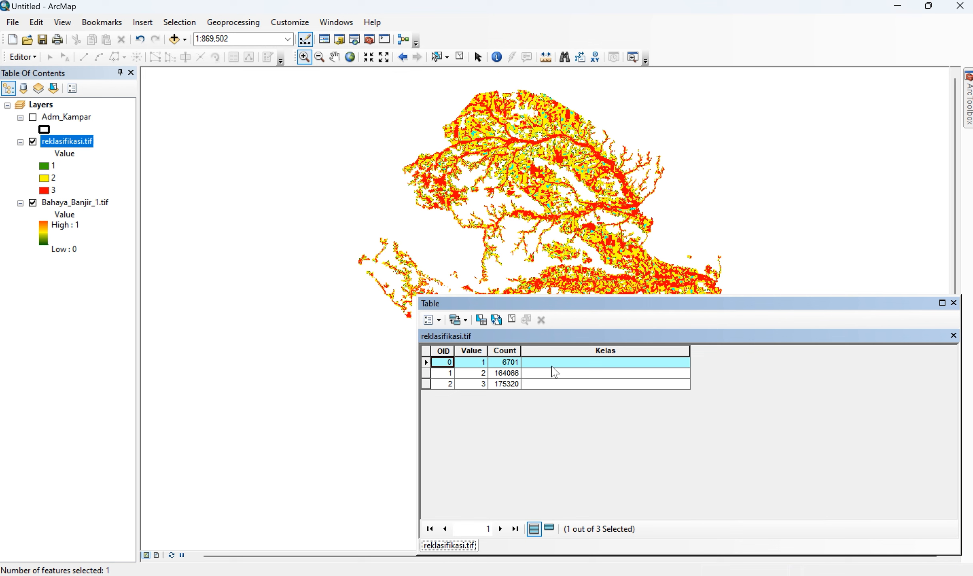
pyautogui.click(569, 350)
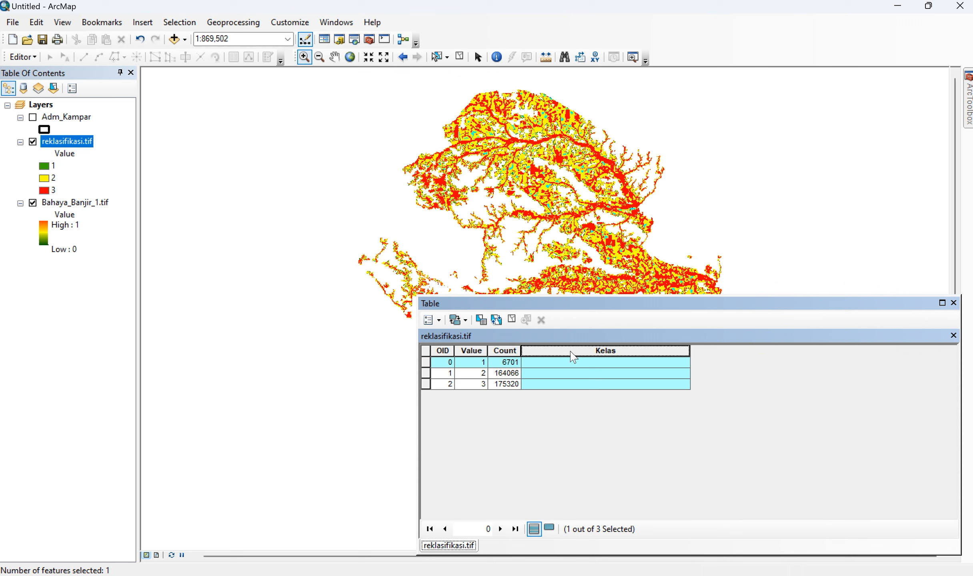
pyautogui.rightClick(573, 357)
pyautogui.click(615, 439)
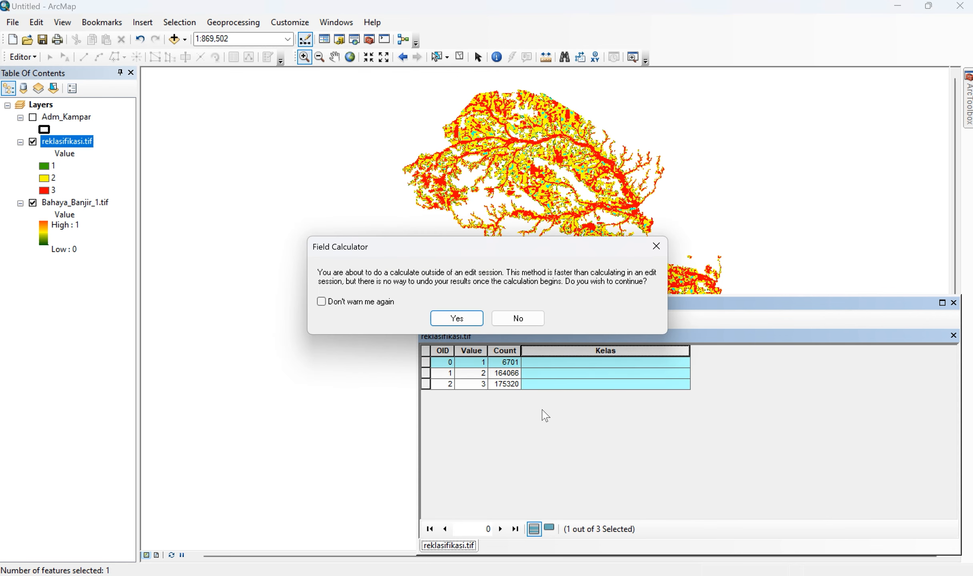
pyautogui.click(459, 320)
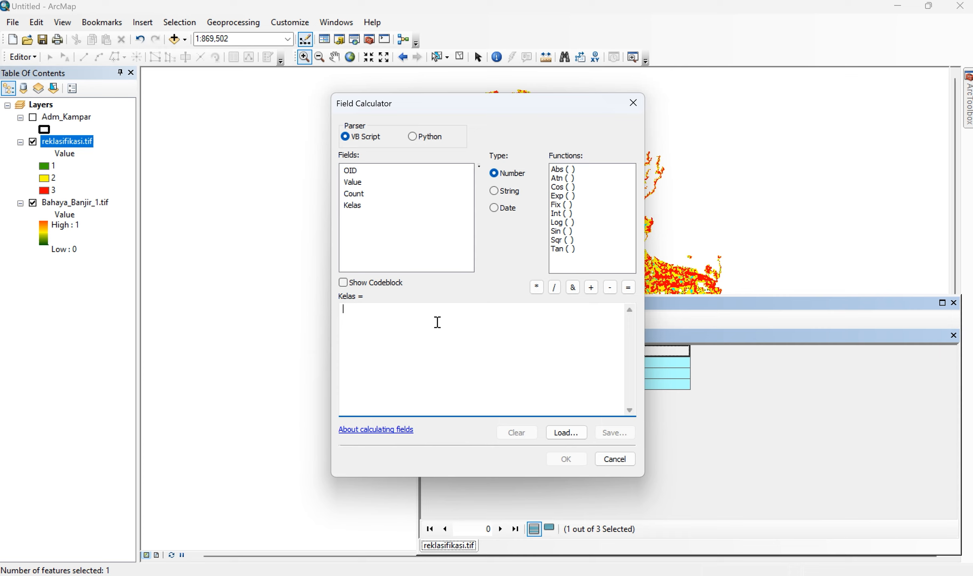
pyautogui.write('"Bahaya ')
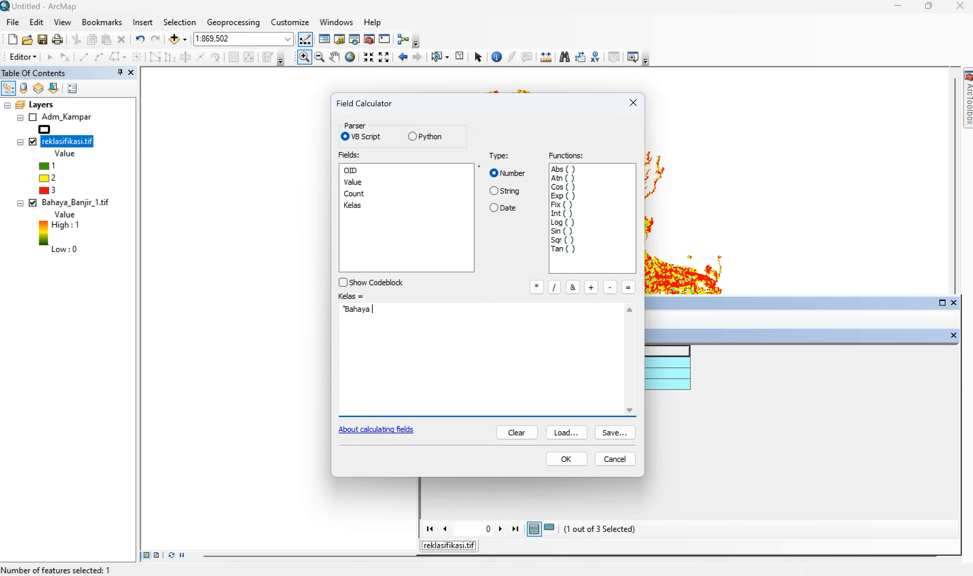
pyautogui.write('Banjir Rendah"')
pyautogui.click(566, 459)
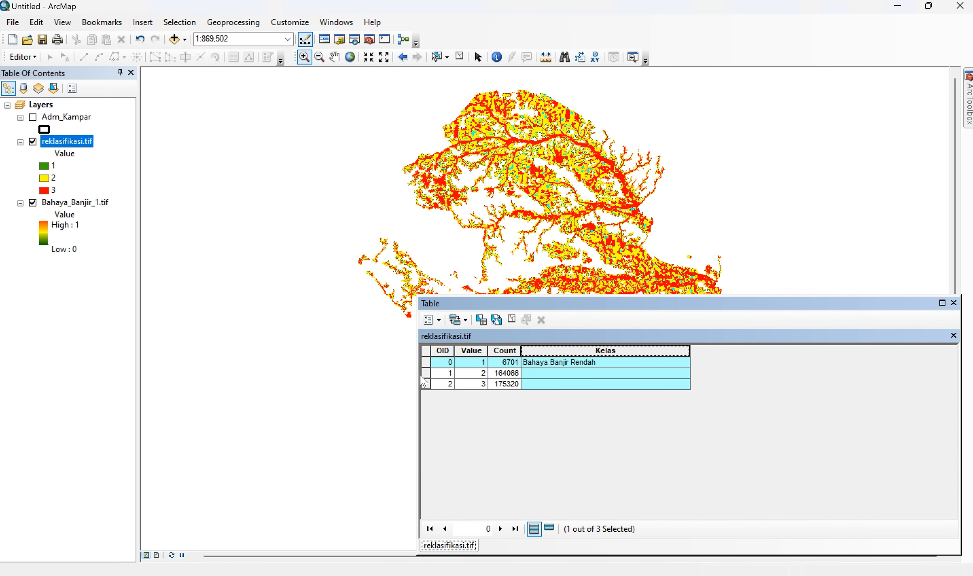
# Step: Fill the Kelas field of the value 2 row with "Bahaya Banjir Sedang" using the Field Calculator
pyautogui.click(426, 374)
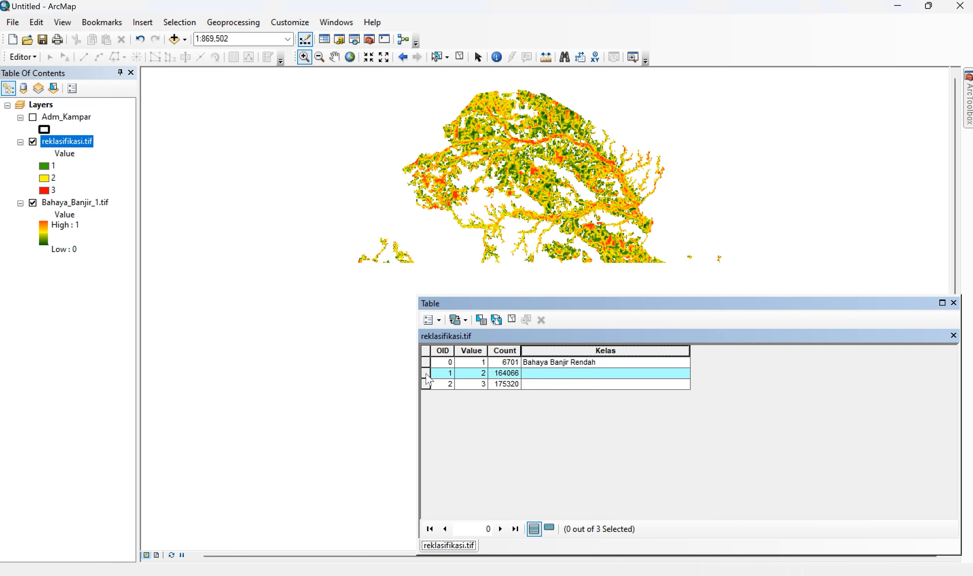
pyautogui.rightClick(540, 355)
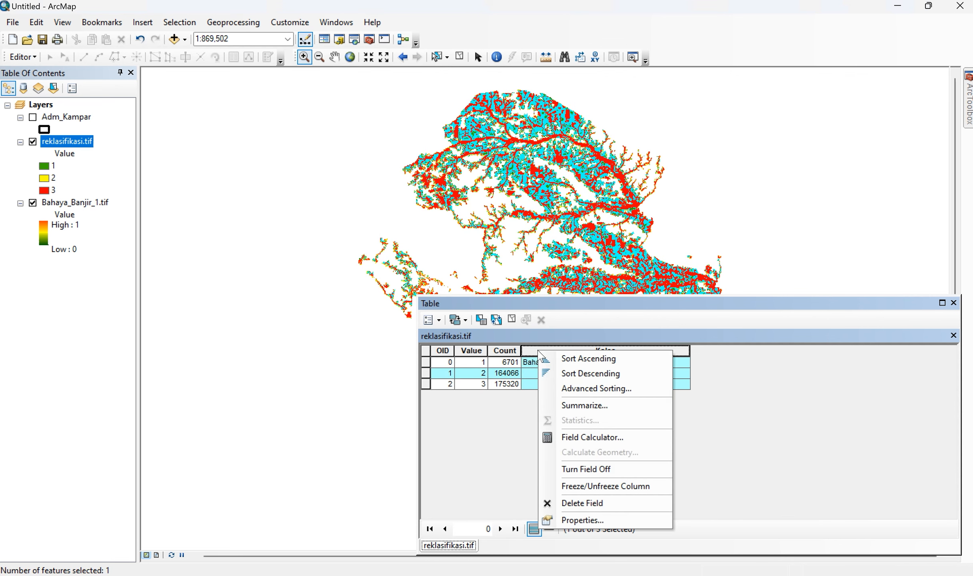
pyautogui.click(560, 437)
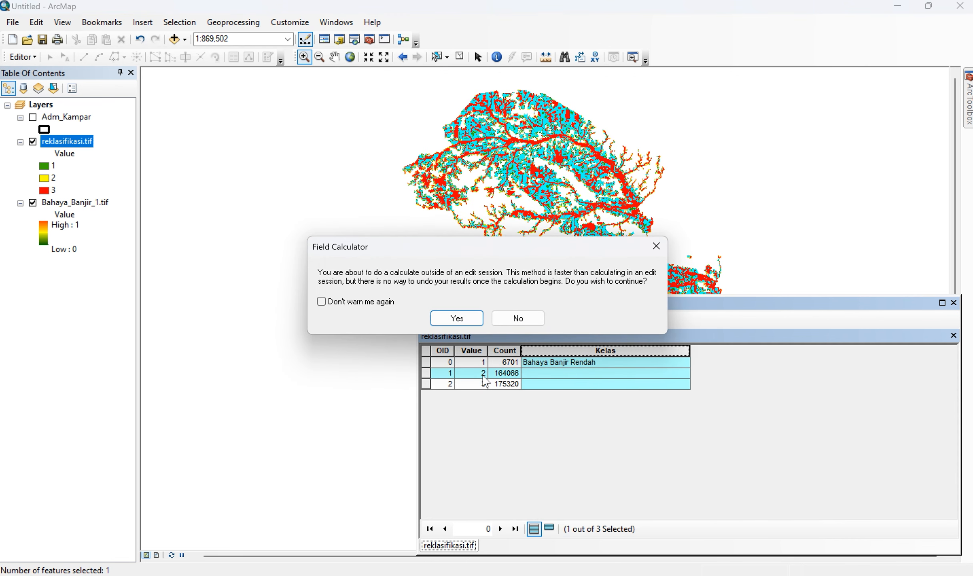
pyautogui.click(456, 319)
pyautogui.moveTo(419, 311); pyautogui.dragTo(396, 314)
pyautogui.write('Sedang')
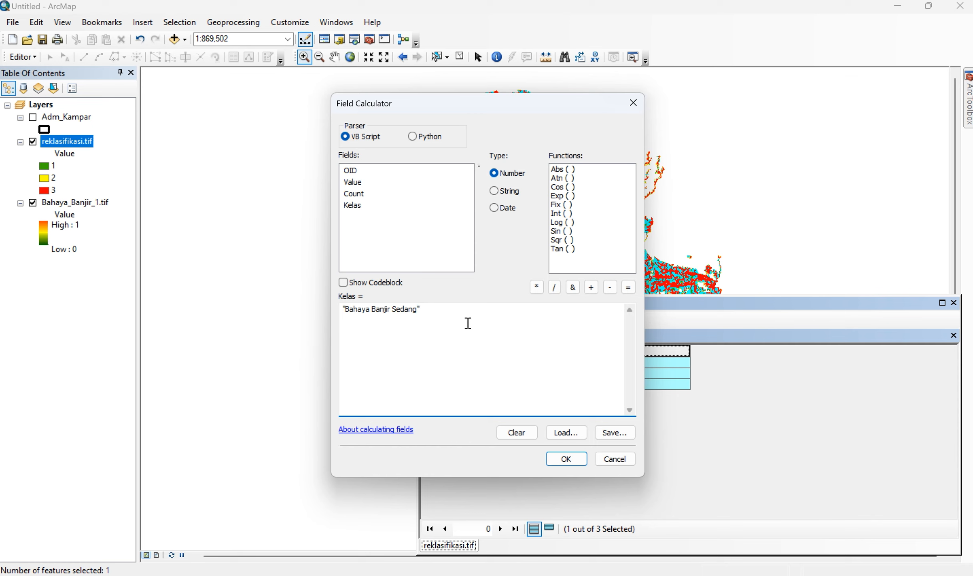
pyautogui.click(560, 459)
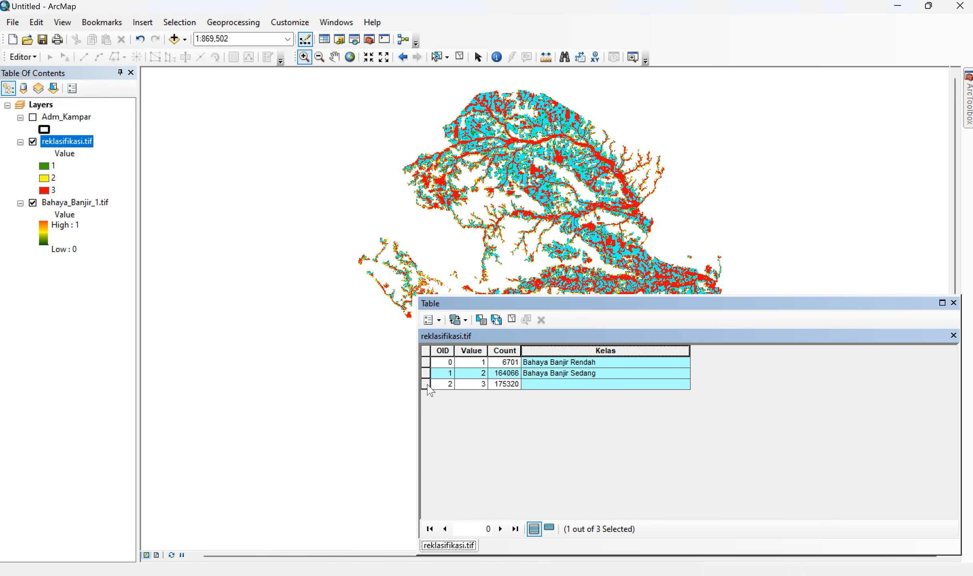
# Step: Calculate Kelas as "Bahaya Banjir Tinggi" for the value 3 row, and close the table with the selection cleared
pyautogui.click(426, 384)
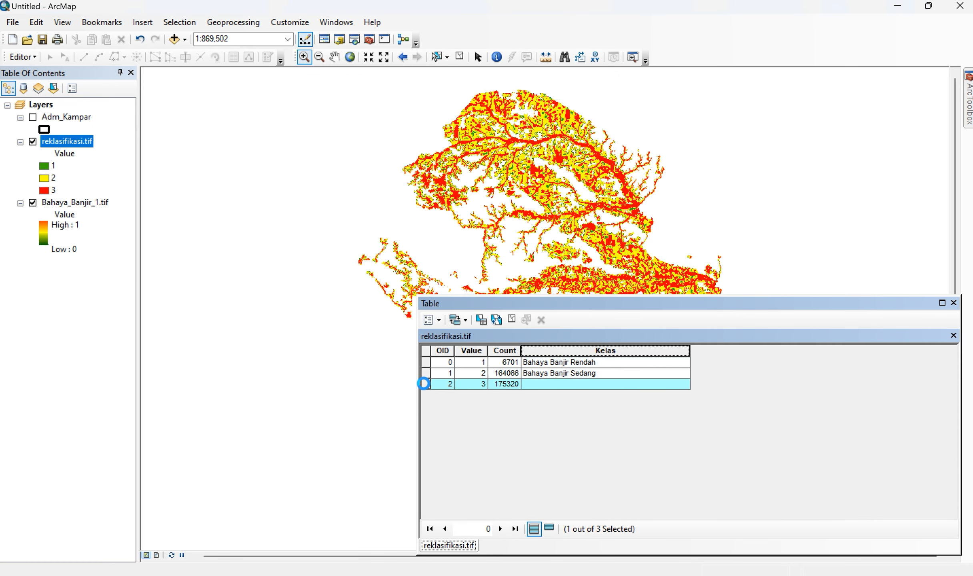
pyautogui.rightClick(573, 356)
pyautogui.click(595, 443)
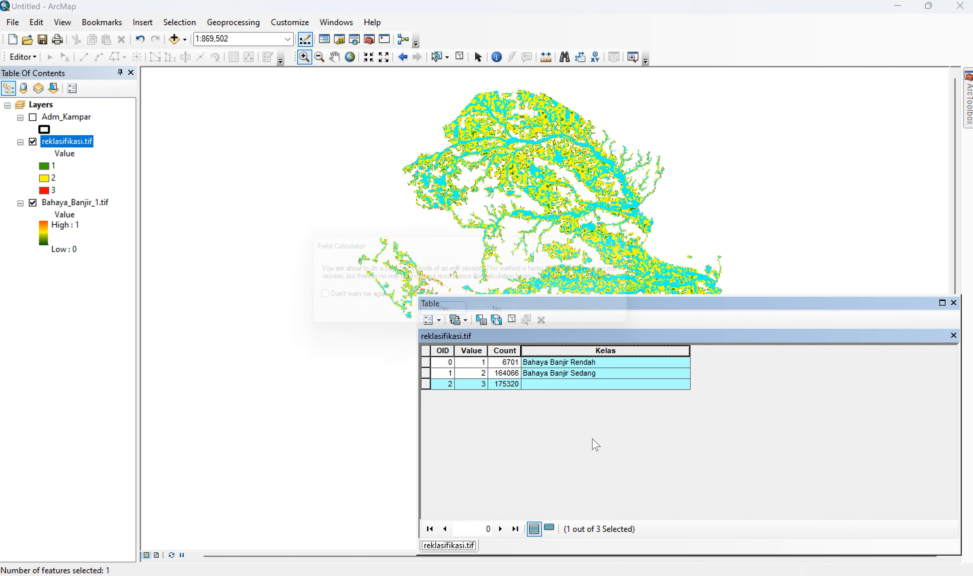
pyautogui.click(466, 326)
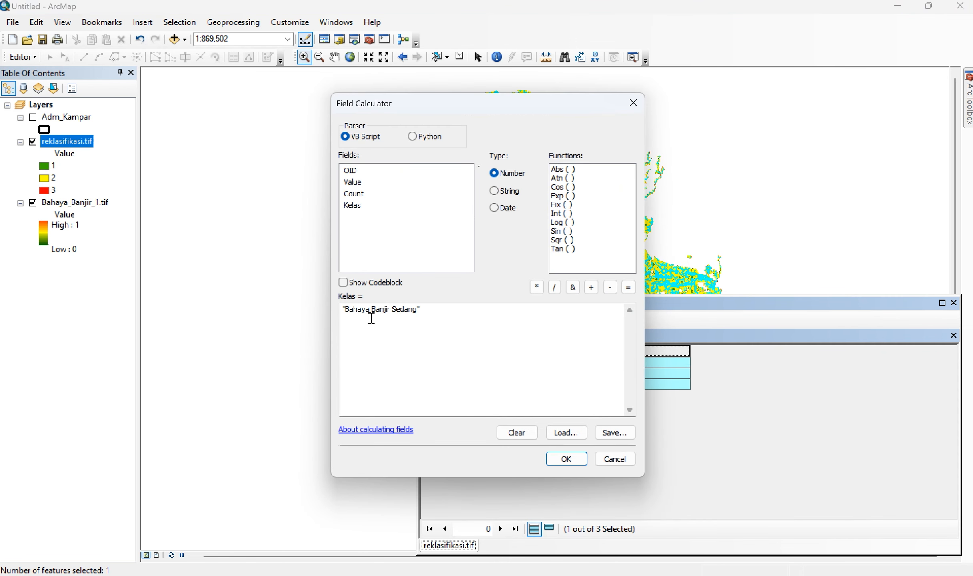
pyautogui.moveTo(418, 313); pyautogui.dragTo(394, 313)
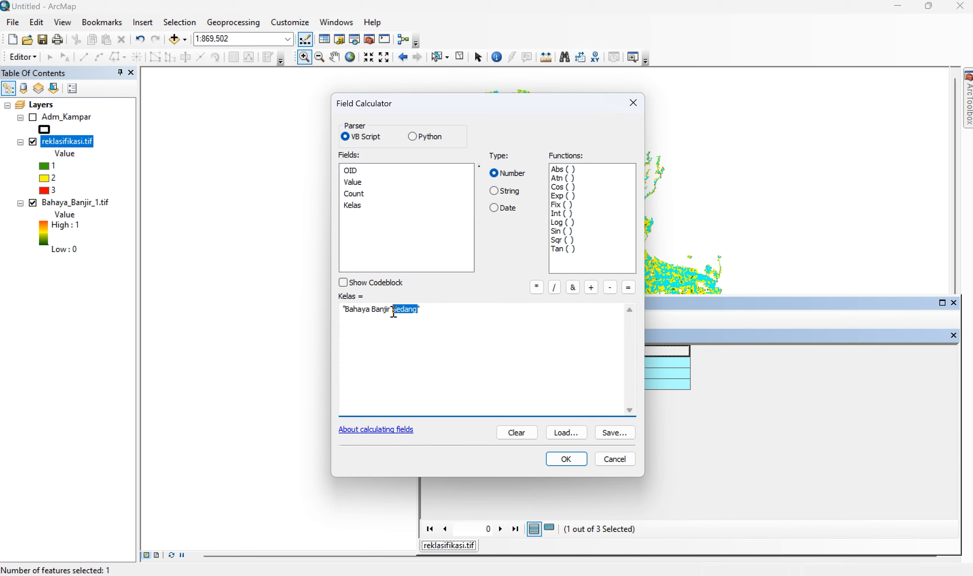
pyautogui.write('Tinggi')
pyautogui.click(562, 459)
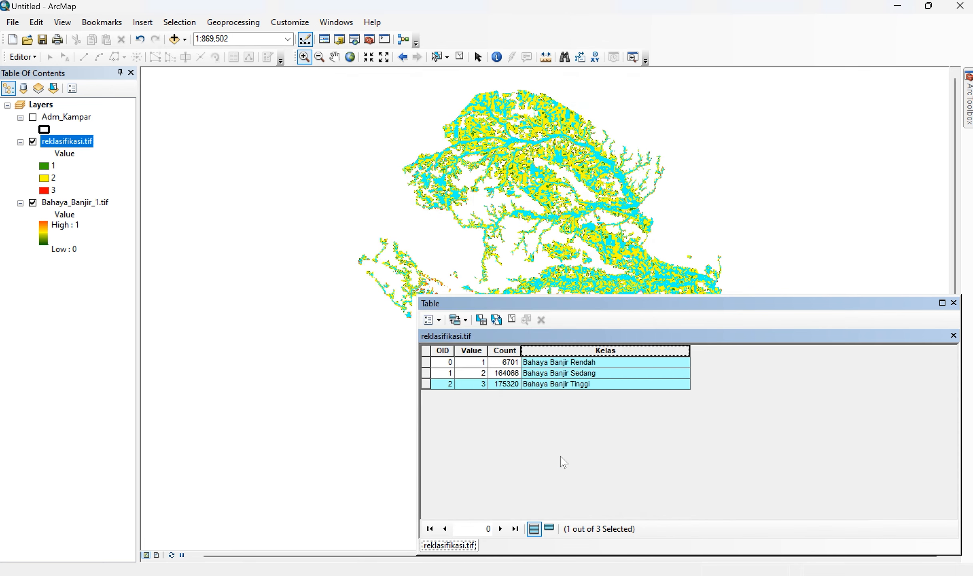
pyautogui.click(461, 57)
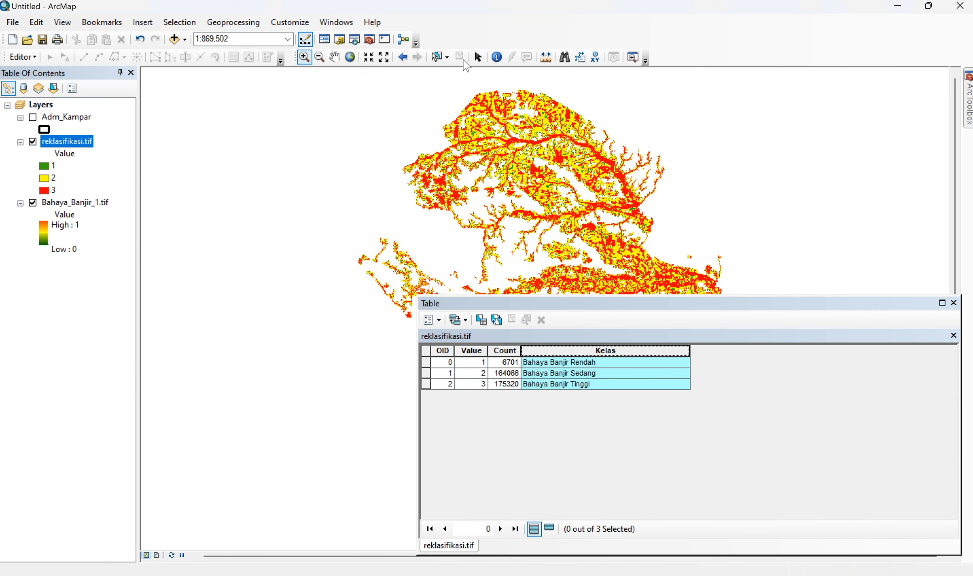
pyautogui.click(954, 303)
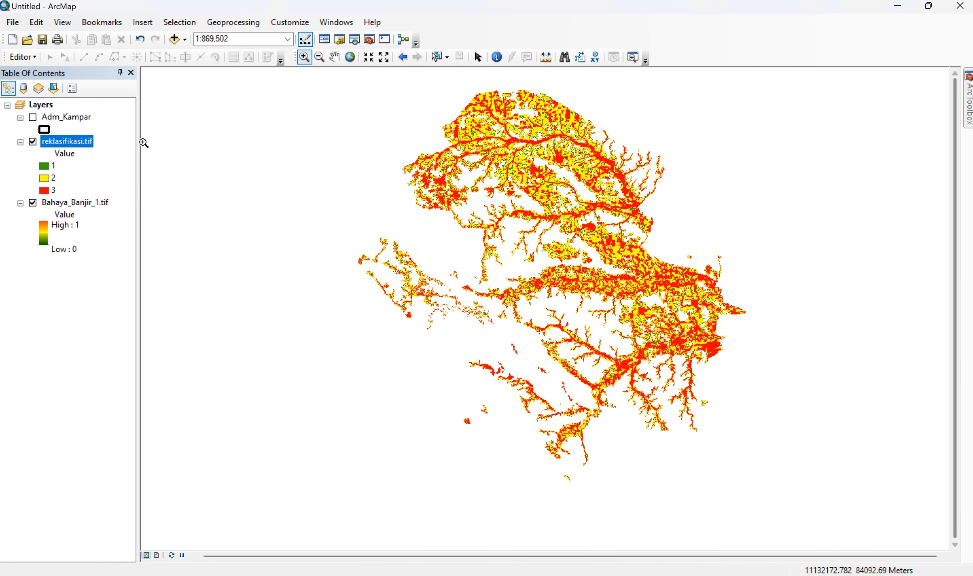
# Step: Hide the Bahaya_Banjir_1.tif layer and symbolize reklasifikasi.tif by unique values of the Kelas field
pyautogui.click(33, 203)
pyautogui.doubleClick(76, 144)
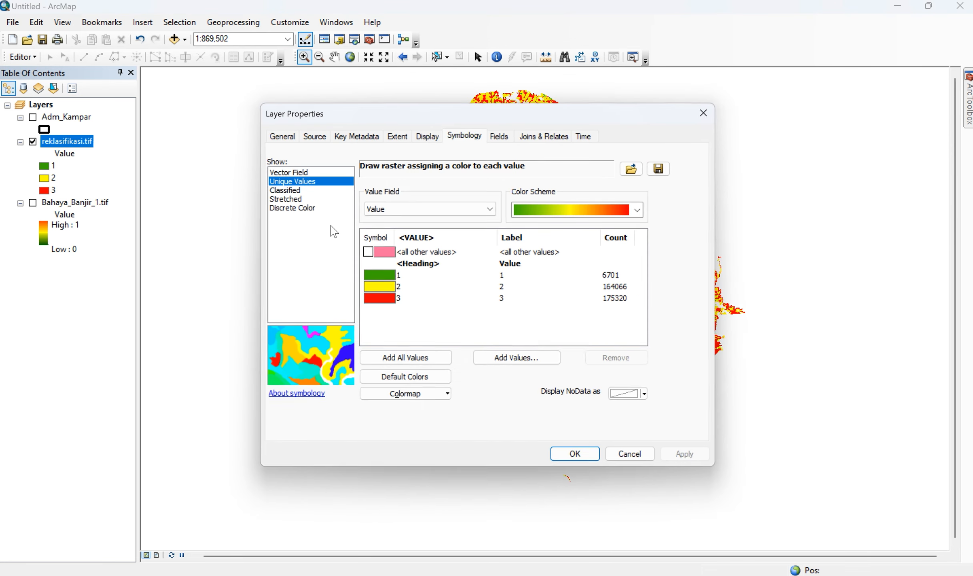
pyautogui.click(449, 212)
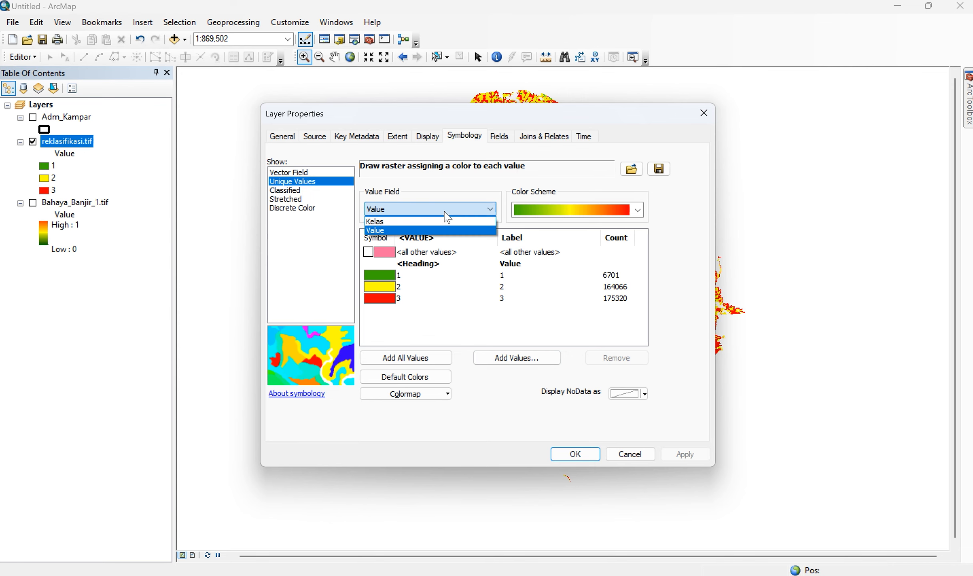
pyautogui.click(407, 223)
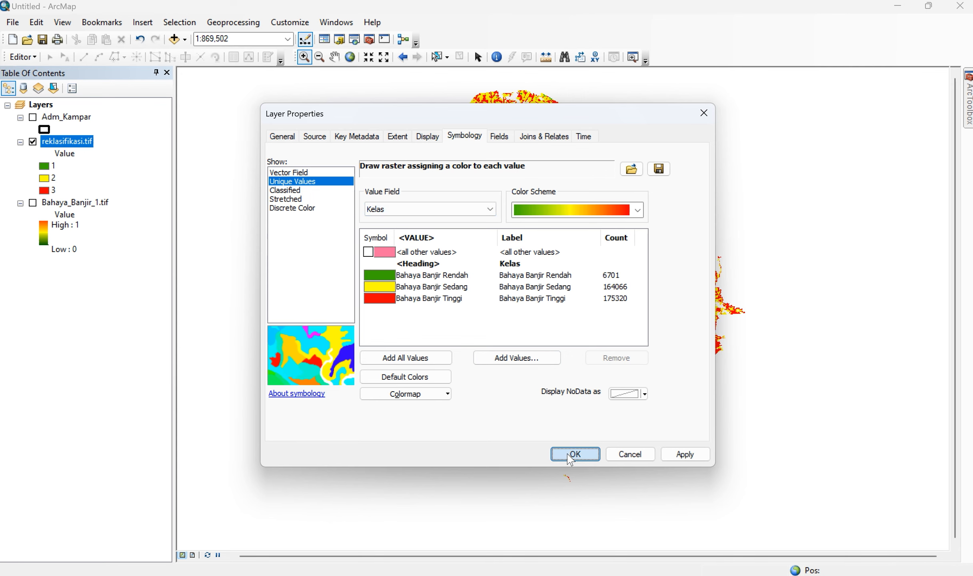
pyautogui.click(574, 454)
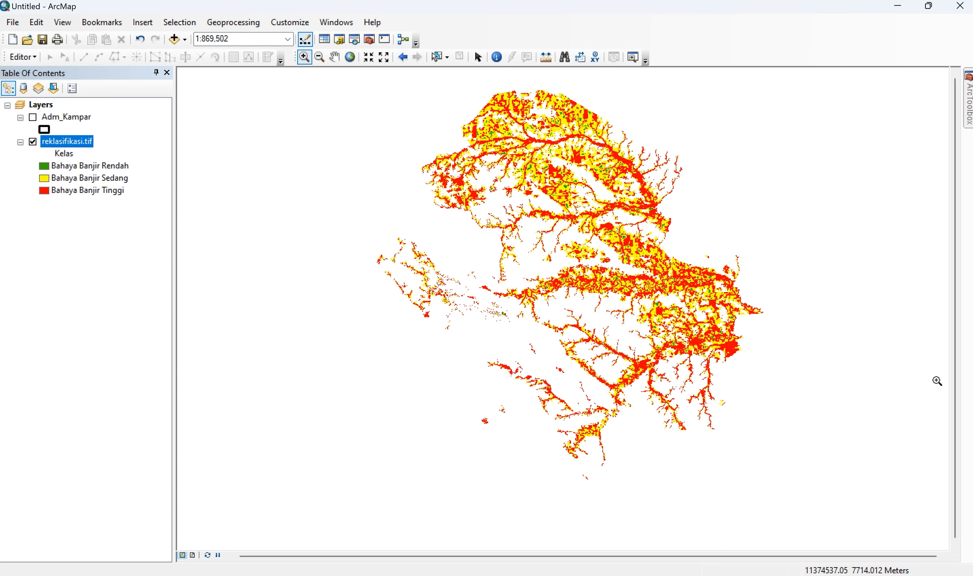
# Step: Set up a Raster to Polygon conversion of reklasifikasi.tif using the Kelas field, with Simplify polygons enabled
pyautogui.click(369, 42)
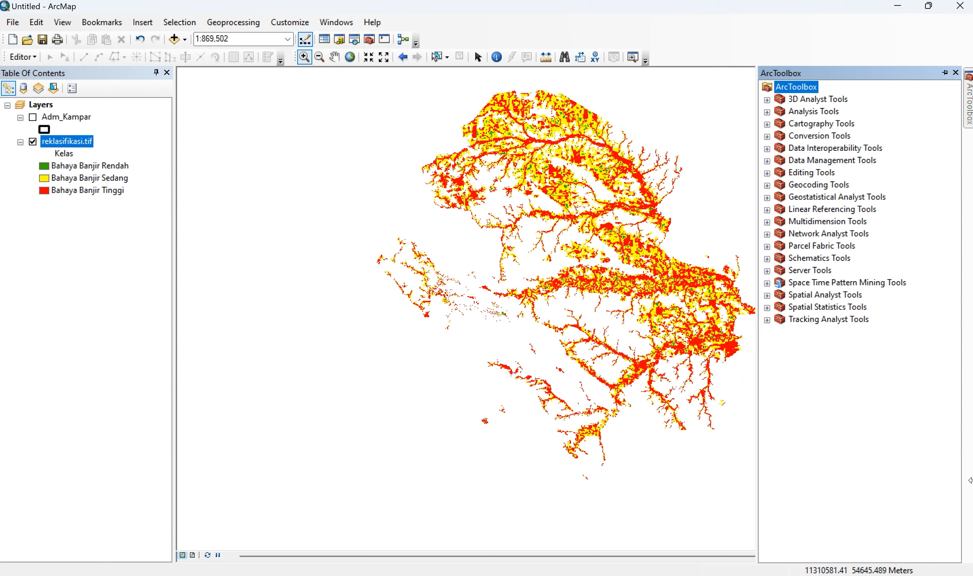
pyautogui.click(767, 137)
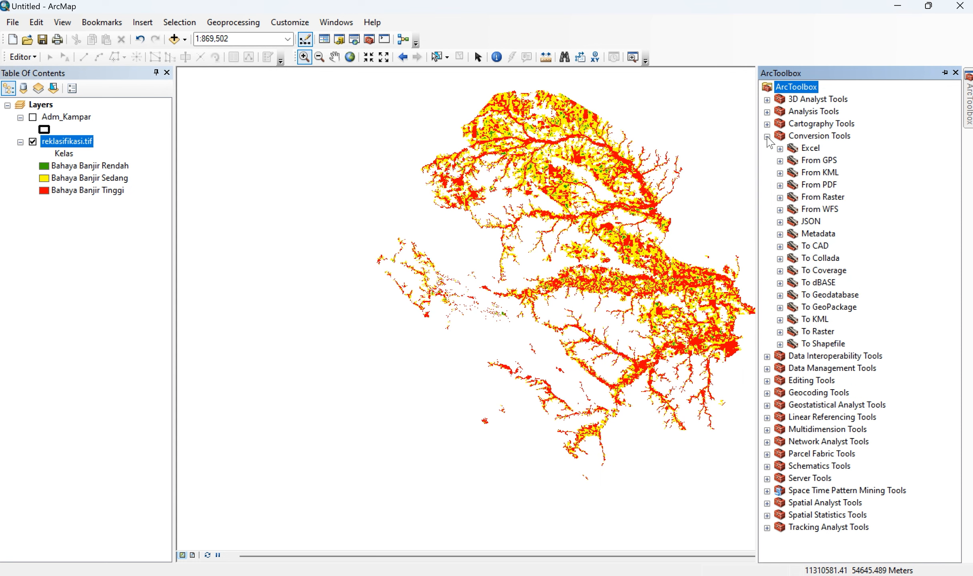
pyautogui.click(780, 197)
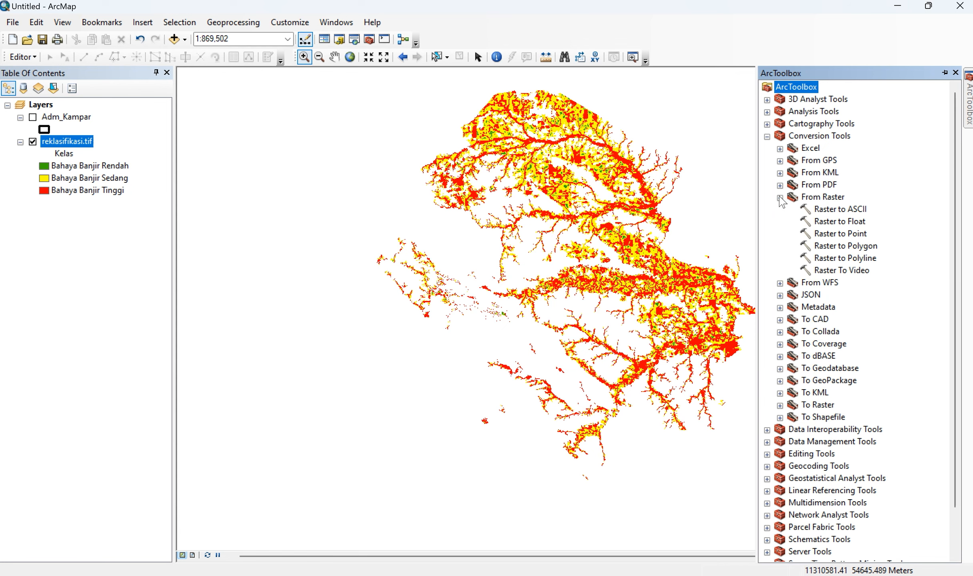
pyautogui.doubleClick(845, 246)
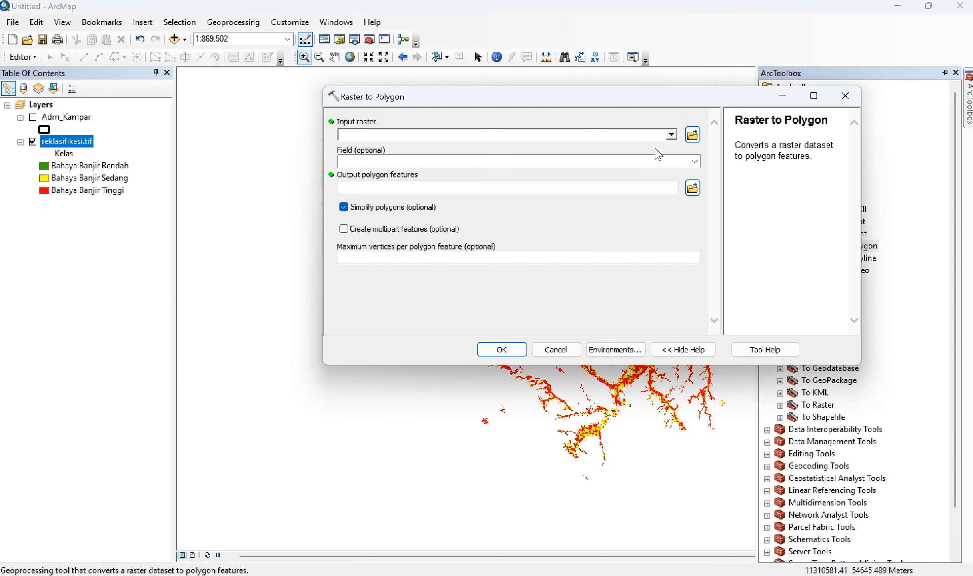
pyautogui.click(672, 135)
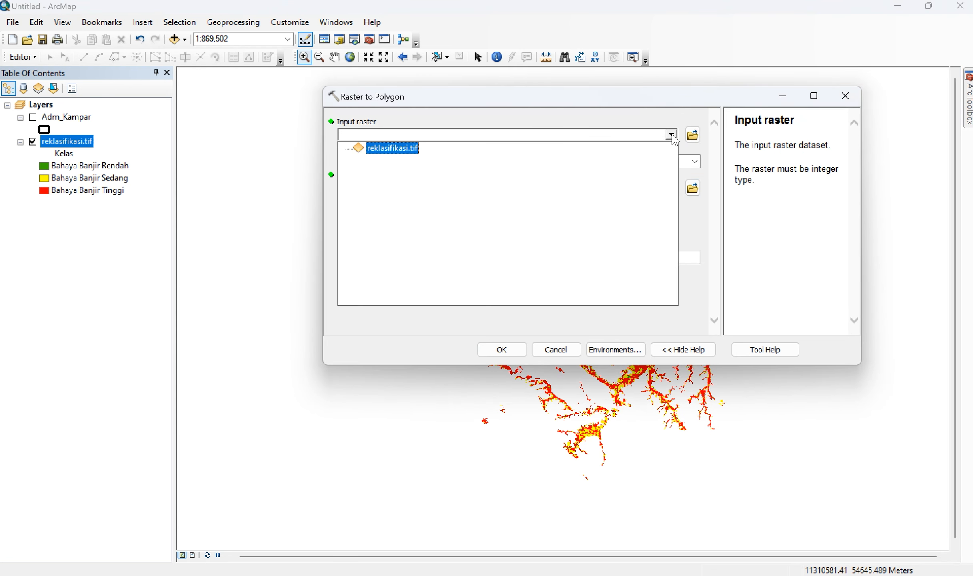
pyautogui.click(407, 148)
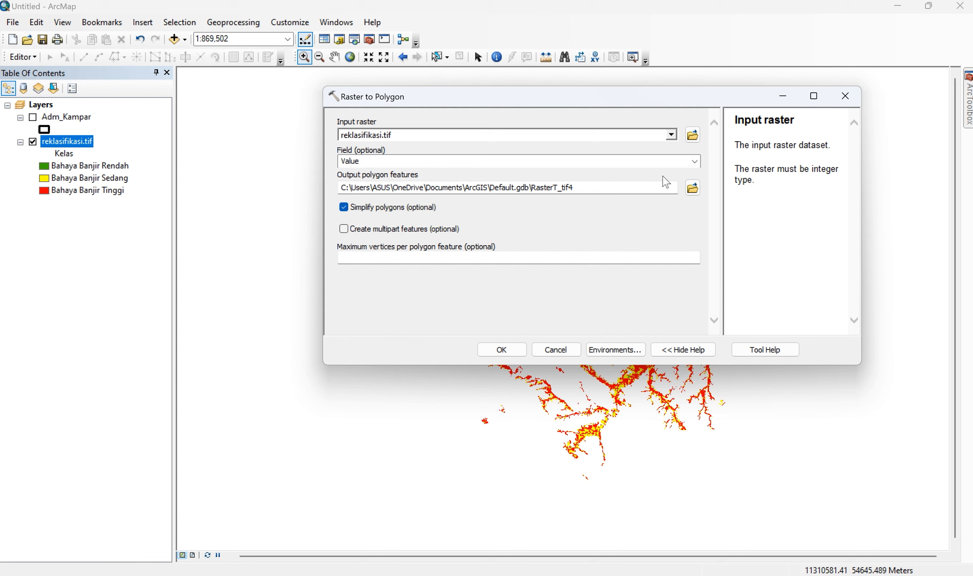
pyautogui.click(695, 162)
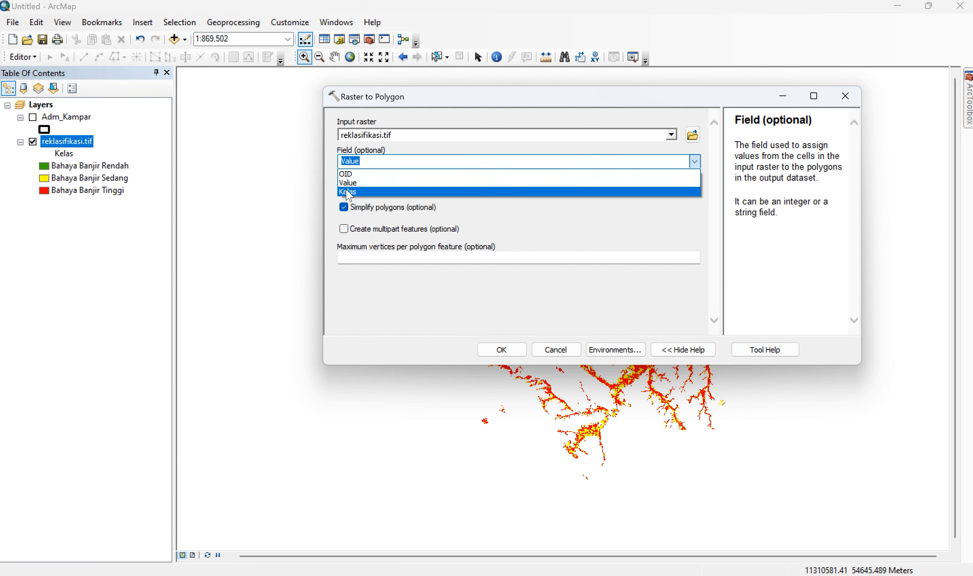
pyautogui.click(349, 197)
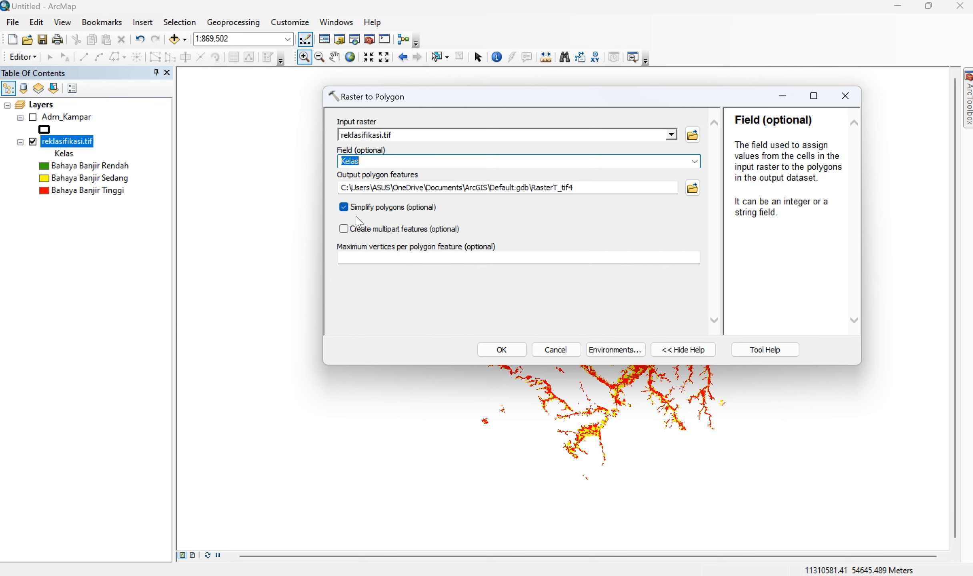
pyautogui.click(344, 208)
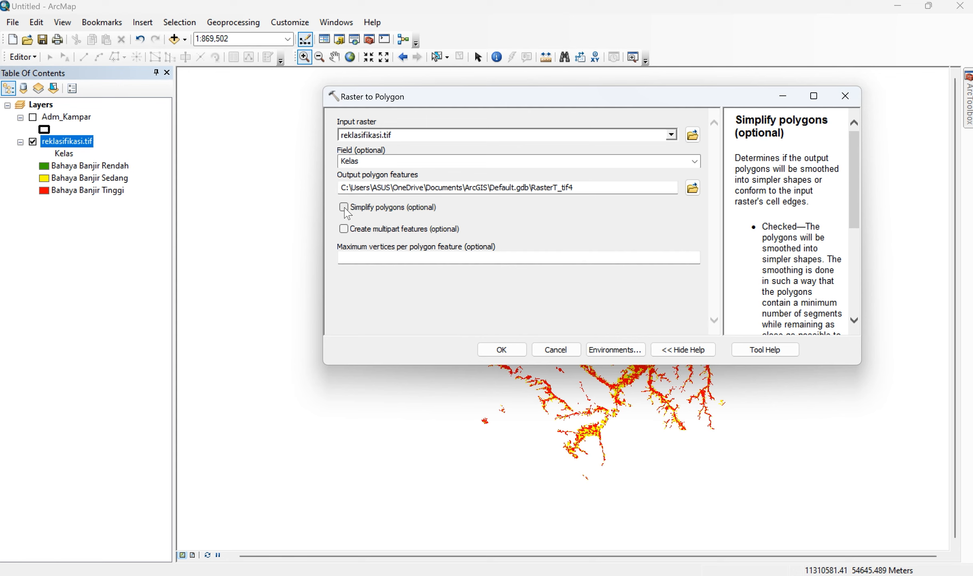
pyautogui.click(345, 208)
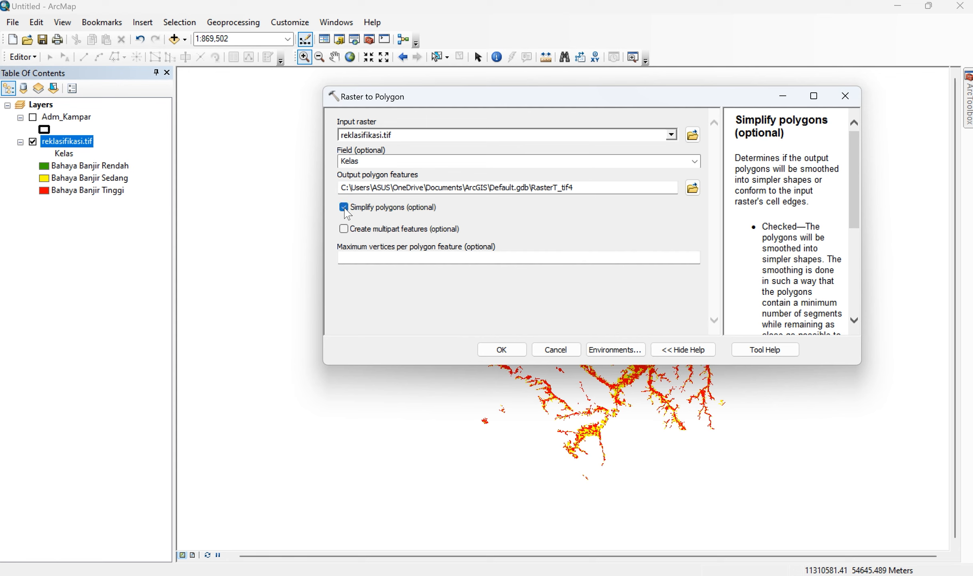
# Step: Save the polygon output as Bahaya_Banjir_Kampar_Simplify in the D:\bahaya banjir folder and run the conversion
pyautogui.click(696, 191)
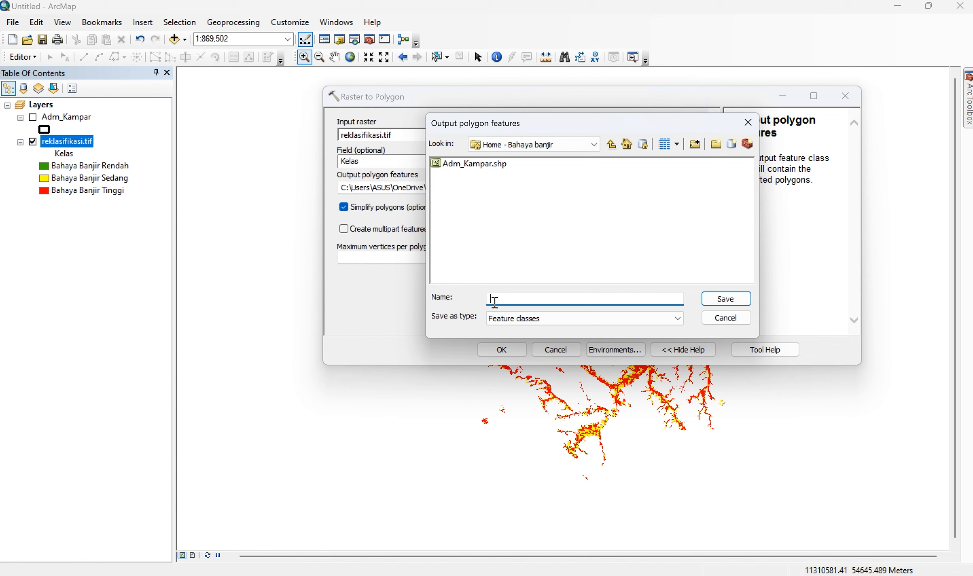
pyautogui.click(595, 145)
pyautogui.click(503, 192)
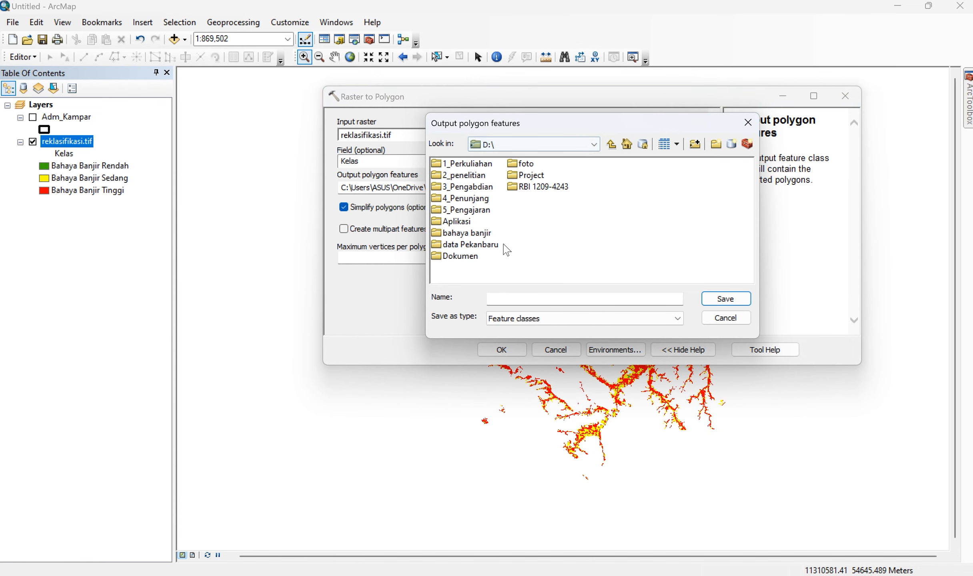
pyautogui.doubleClick(466, 233)
pyautogui.click(501, 298)
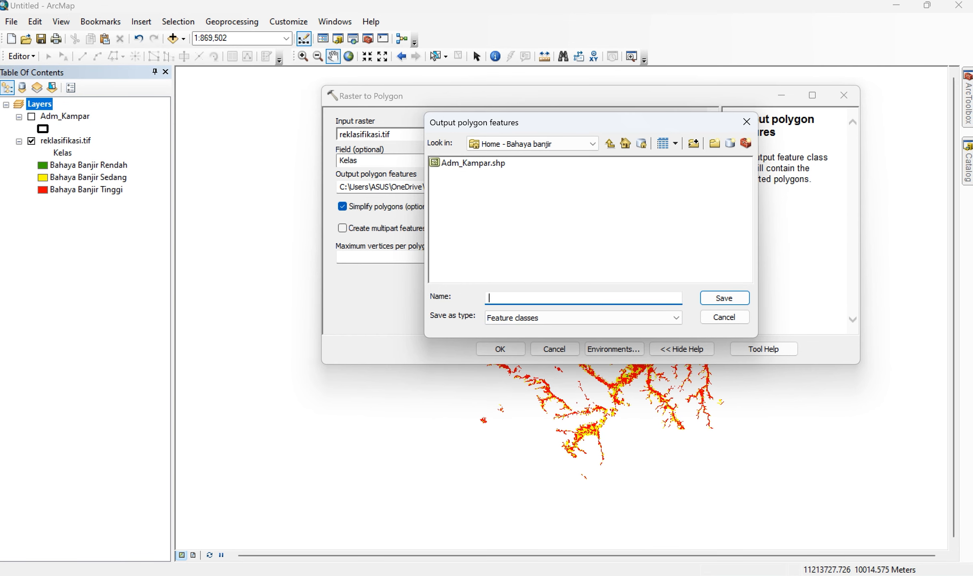
pyautogui.write('Bahaya_Banjir_Kampar_Simplify')
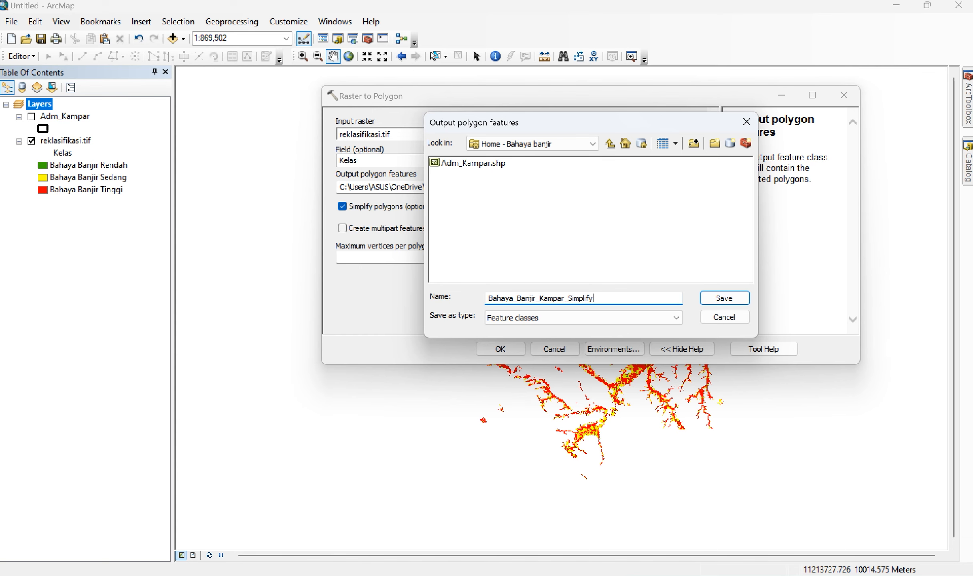
pyautogui.click(725, 298)
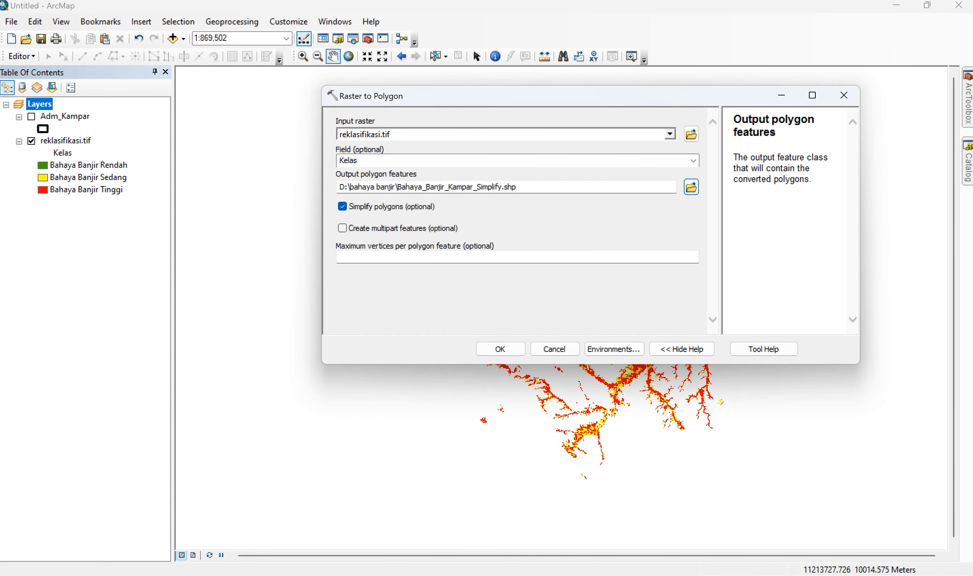
pyautogui.click(501, 349)
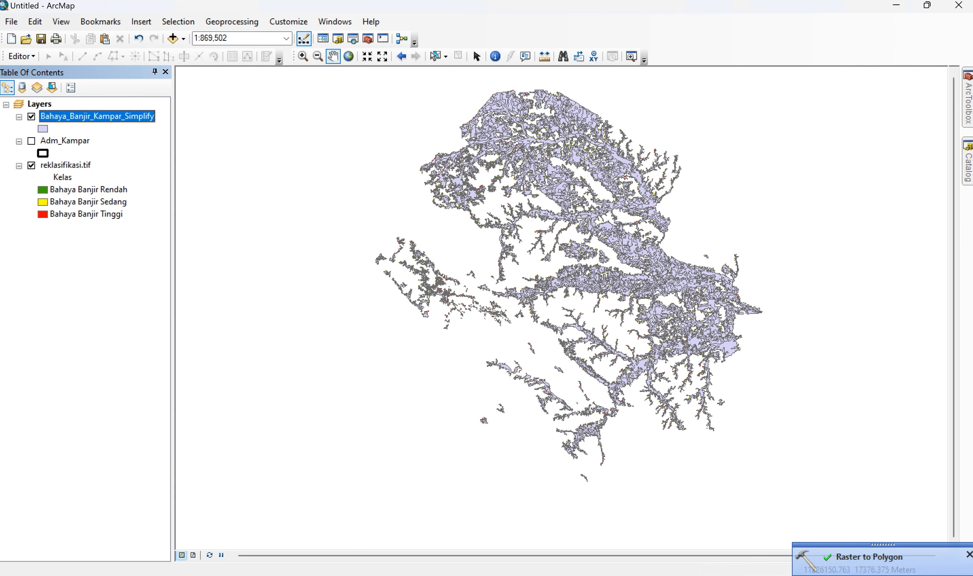
# Step: Set up a second Raster to Polygon conversion of reklasifikasi.tif using the Kelas field, with Simplify polygons disabled
pyautogui.click(368, 38)
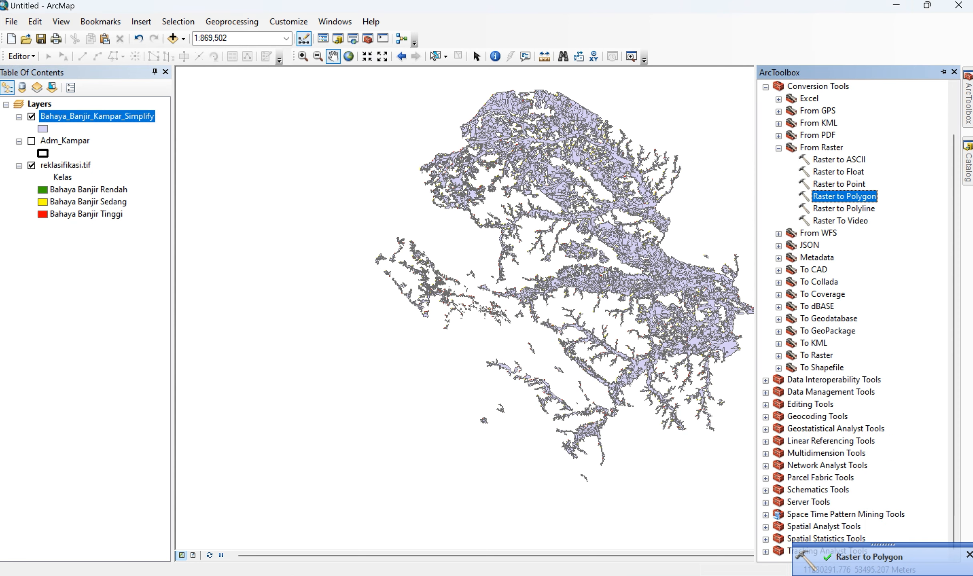
pyautogui.doubleClick(844, 197)
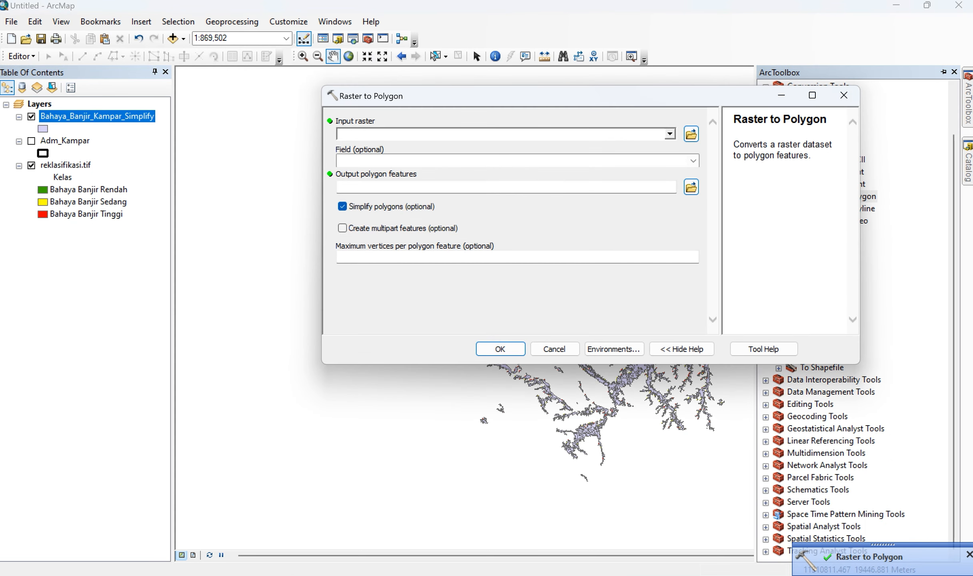
pyautogui.click(669, 133)
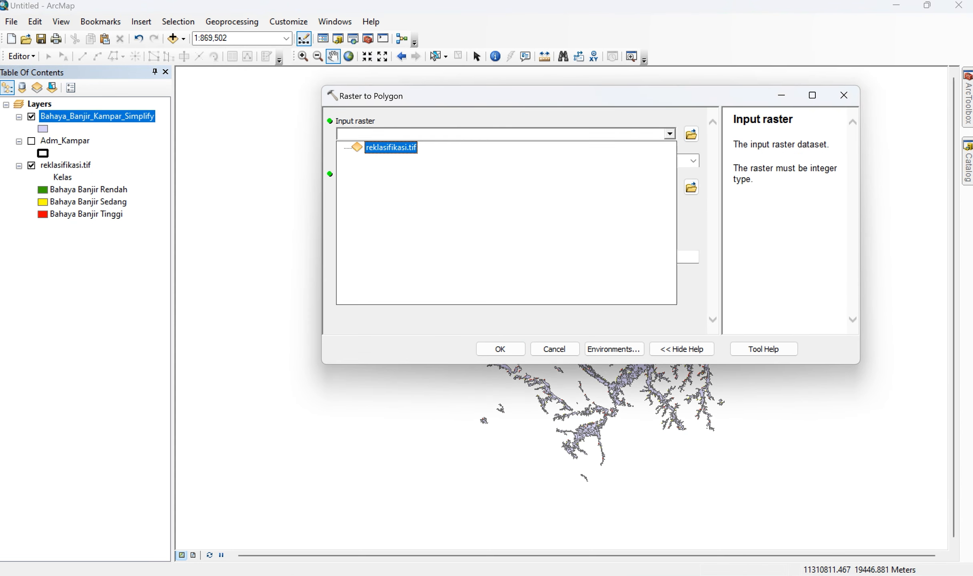
pyautogui.press('Return')
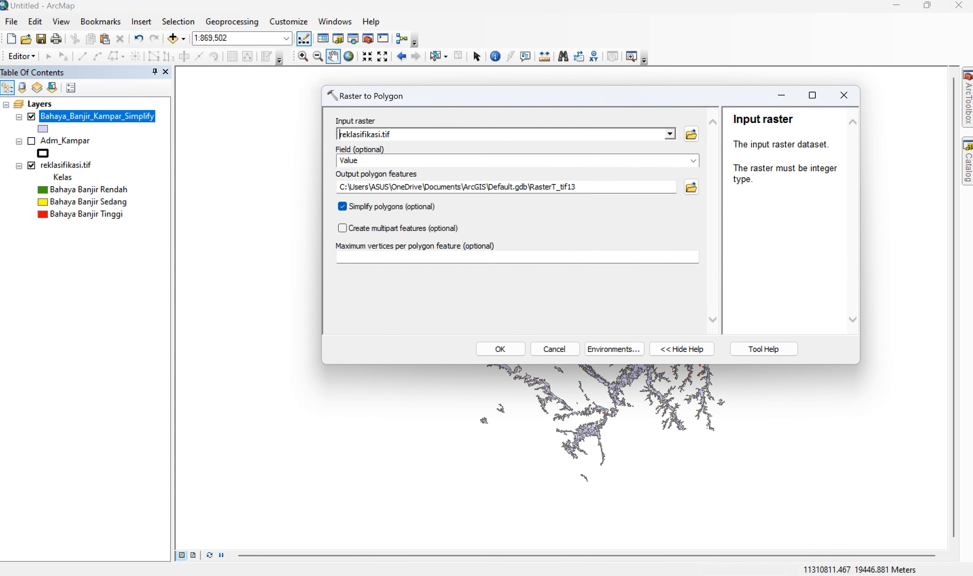
pyautogui.click(694, 161)
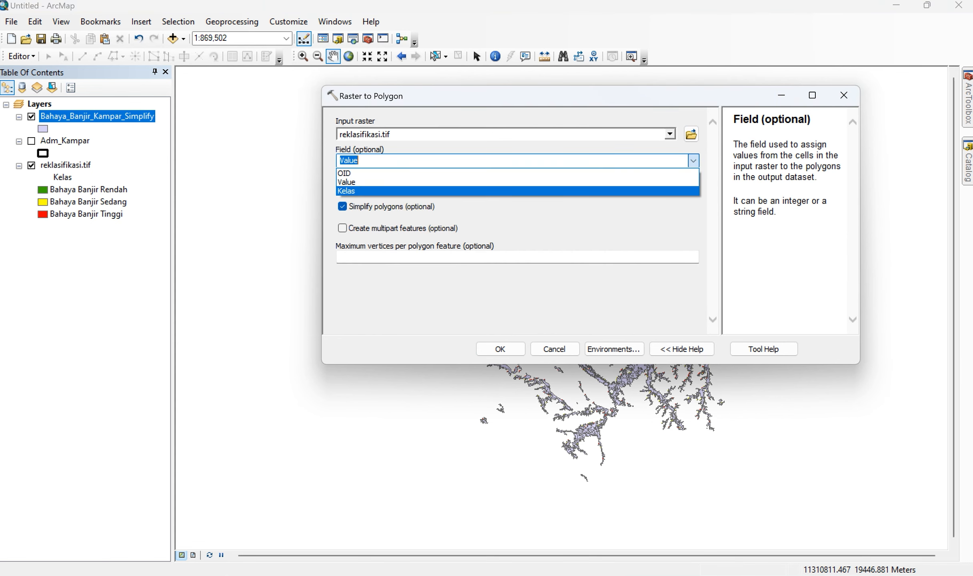
pyautogui.press('Return')
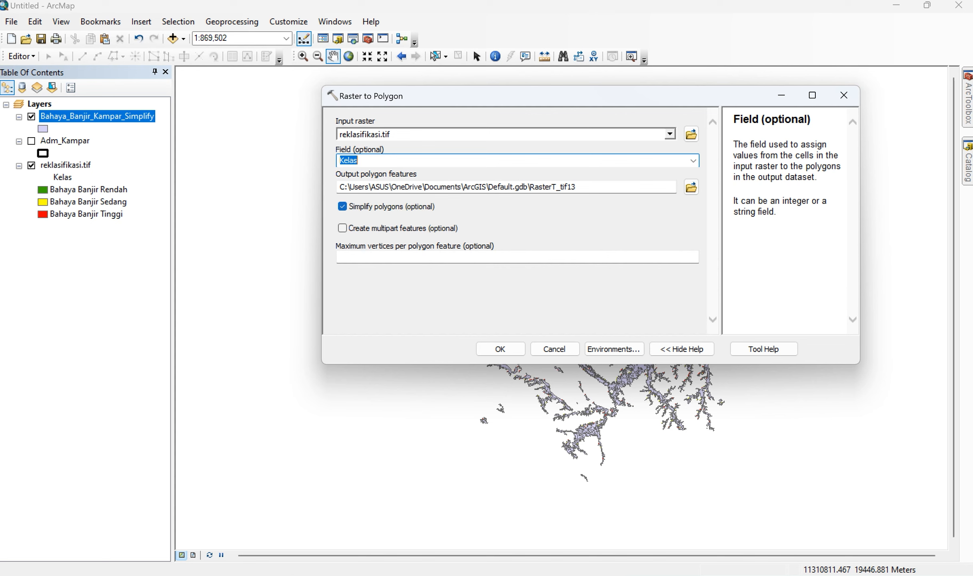
pyautogui.click(342, 206)
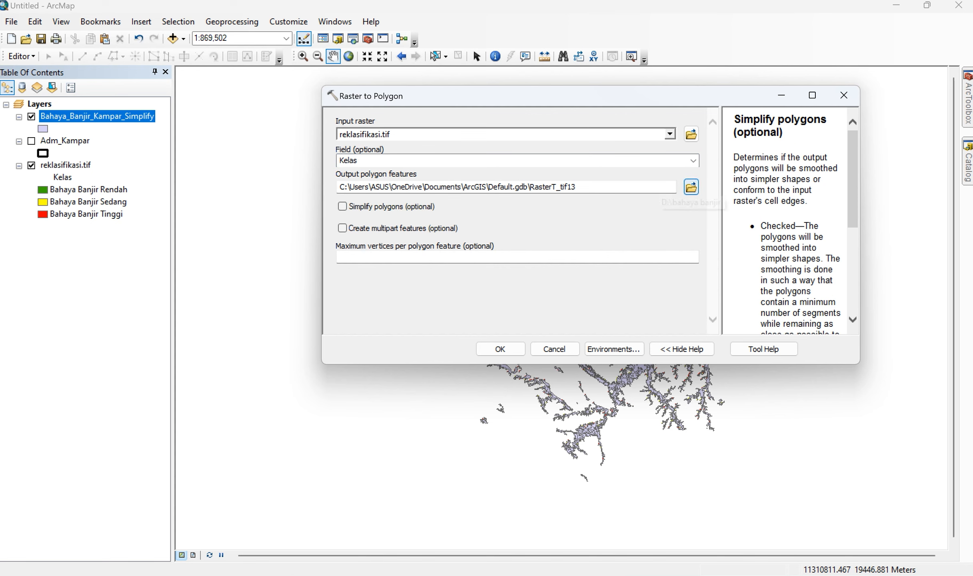
# Step: Name the unsimplified output Bahaya_Banjir_Kampar in the D:\bahaya banjir folder and run the conversion
pyautogui.click(692, 187)
pyautogui.click(505, 175)
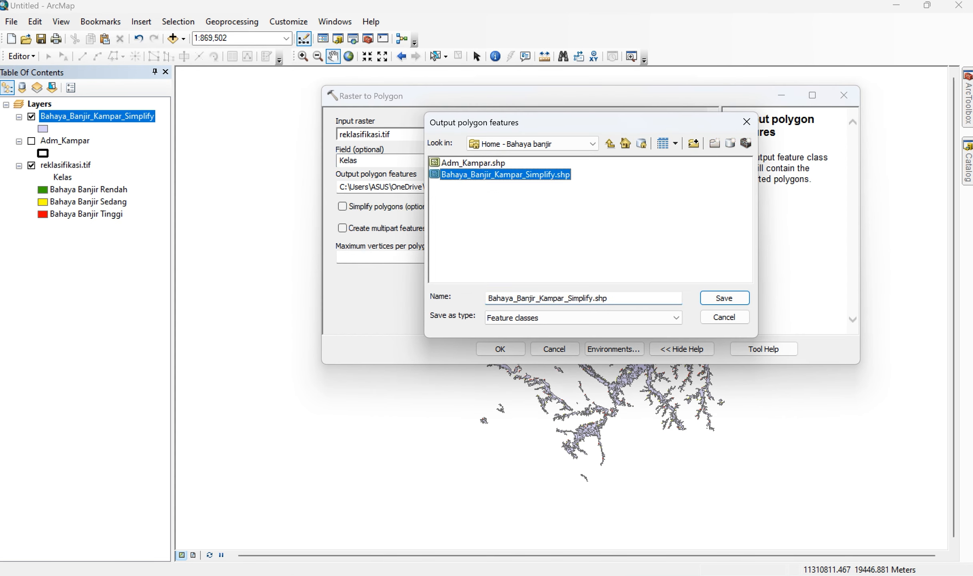
pyautogui.moveTo(608, 298); pyautogui.dragTo(562, 299)
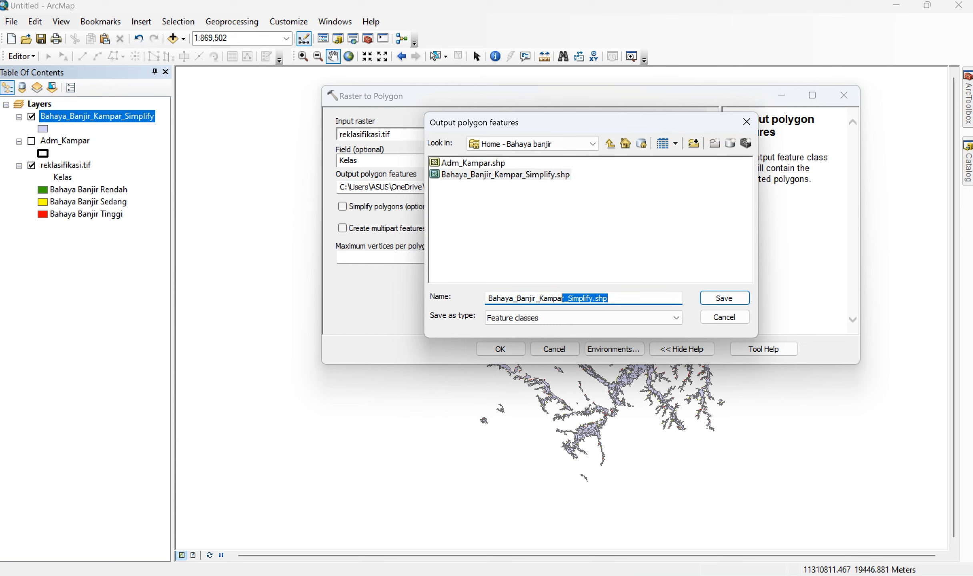
pyautogui.press('BackSpace')
pyautogui.write('r')
pyautogui.click(724, 299)
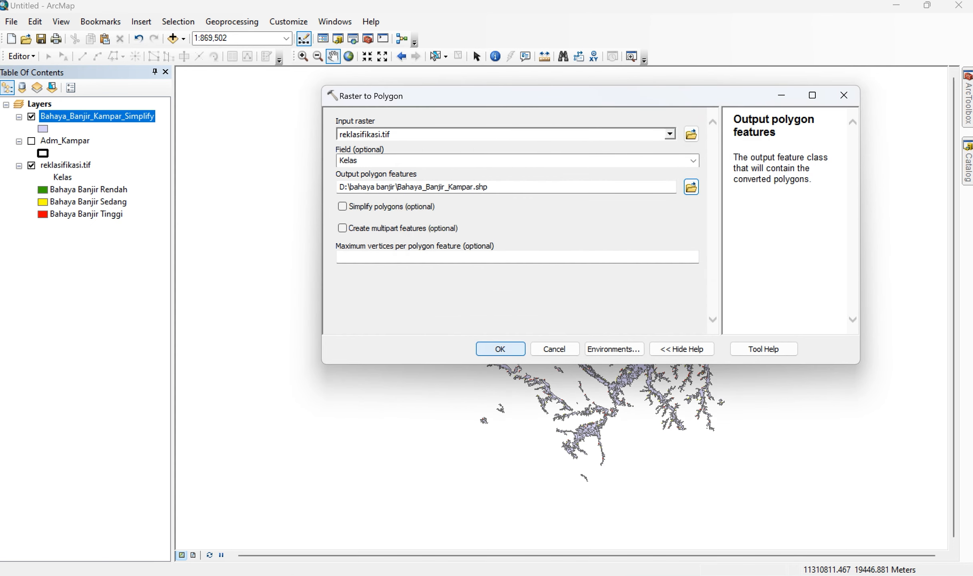
pyautogui.press('Return')
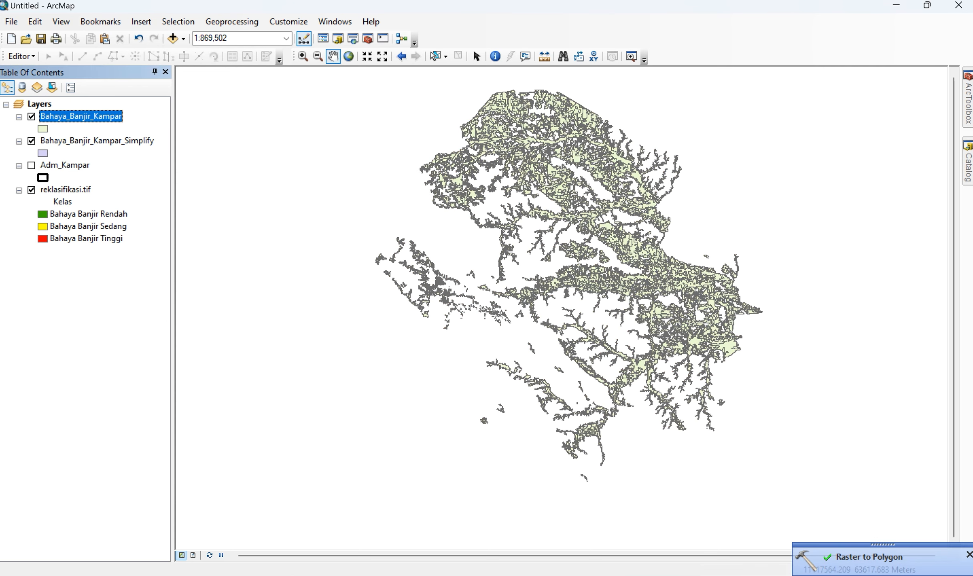
# Step: Symbolize Bahaya_Banjir_Kampar_Simplify with unique values of the Kelas field, adding all values and applying the green-yellow-red ramp from Rendah to Tinggi
pyautogui.rightClick(97, 140)
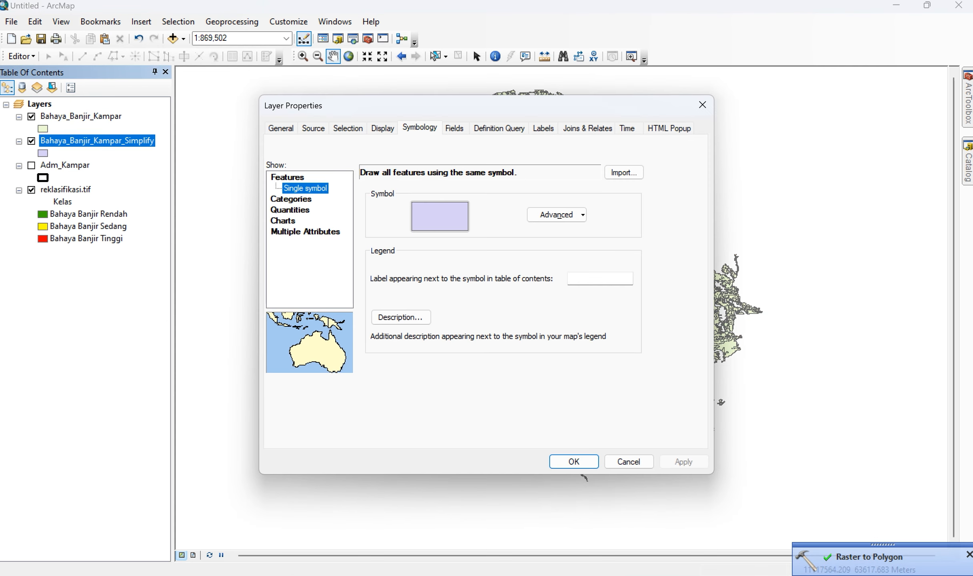
pyautogui.click(290, 199)
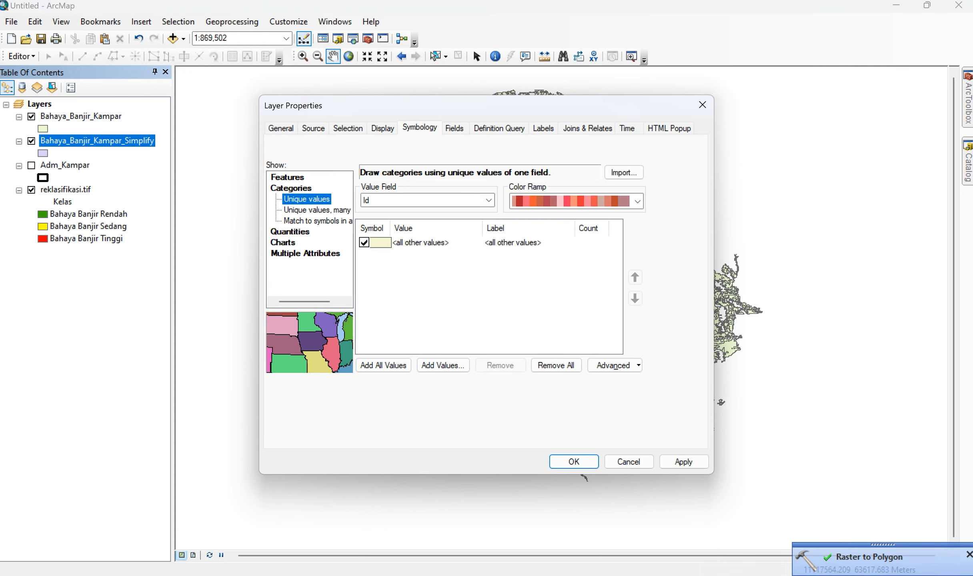
pyautogui.click(488, 201)
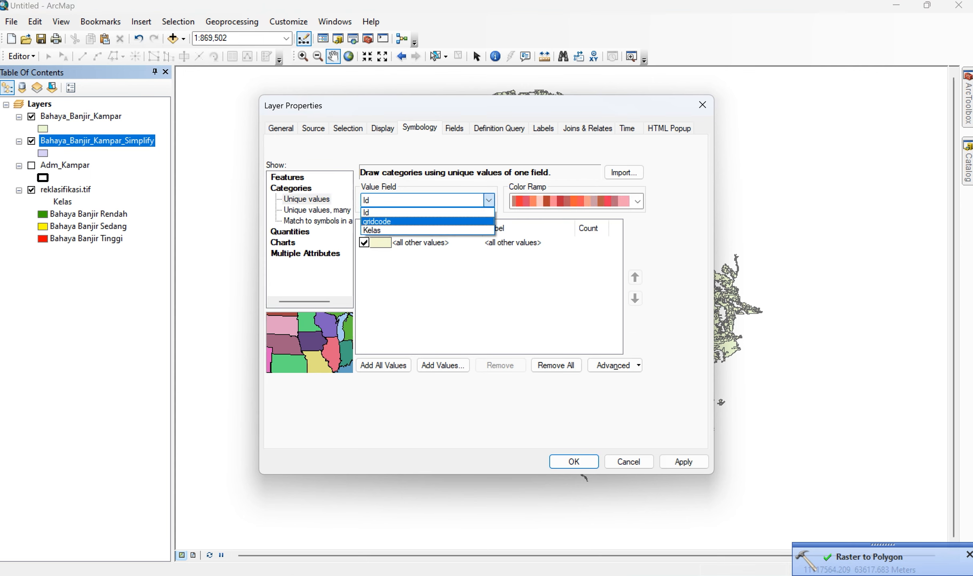
pyautogui.click(487, 231)
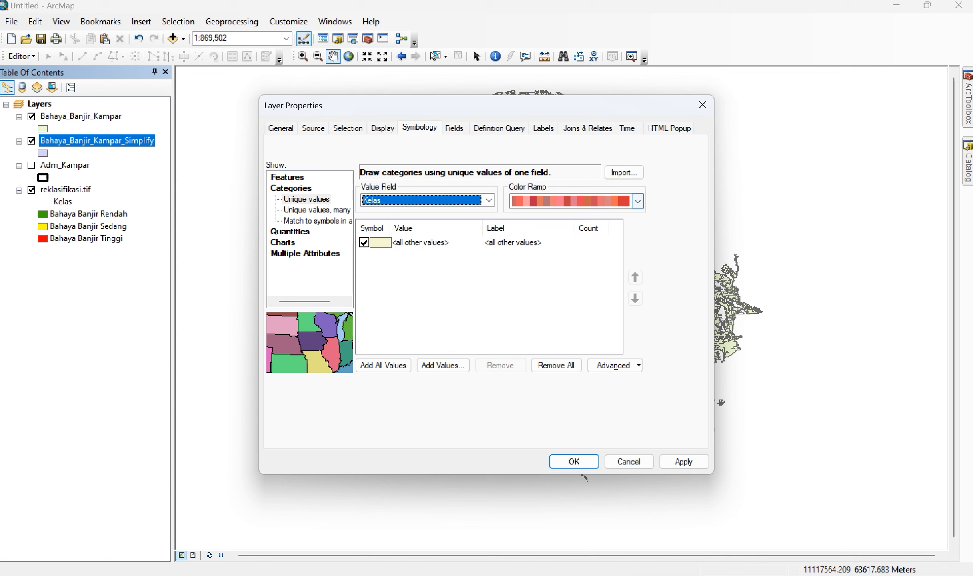
pyautogui.click(637, 201)
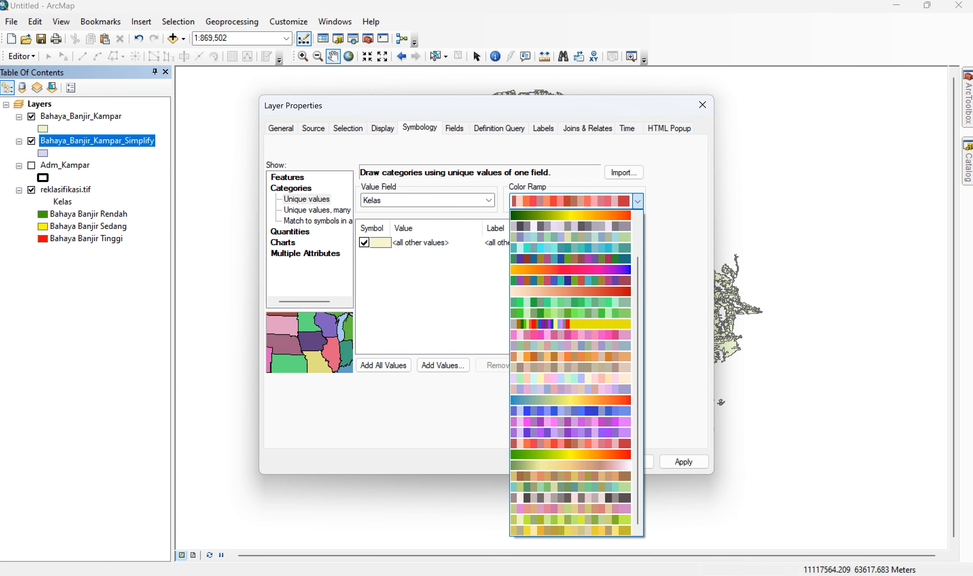
pyautogui.click(571, 449)
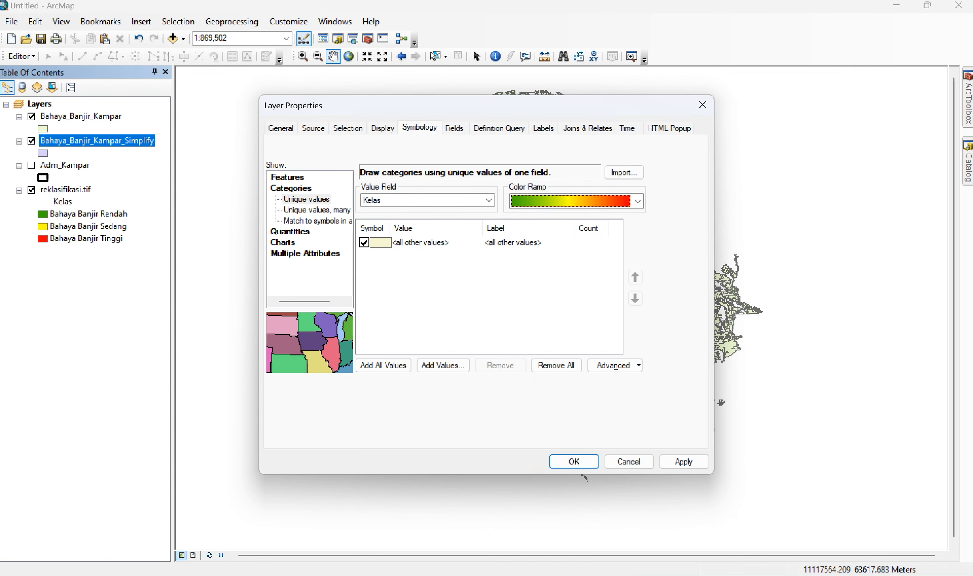
pyautogui.click(383, 366)
pyautogui.click(638, 201)
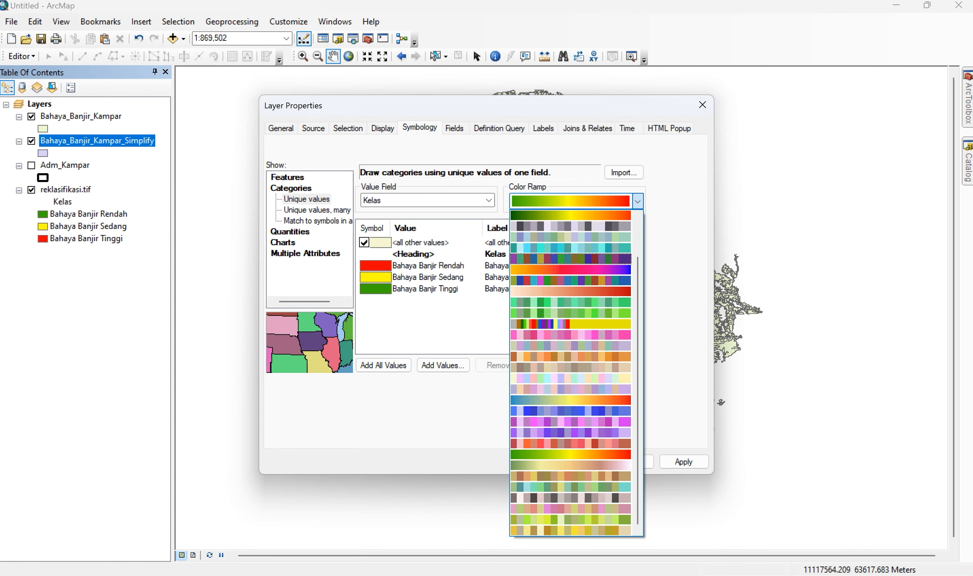
pyautogui.click(571, 449)
pyautogui.click(574, 462)
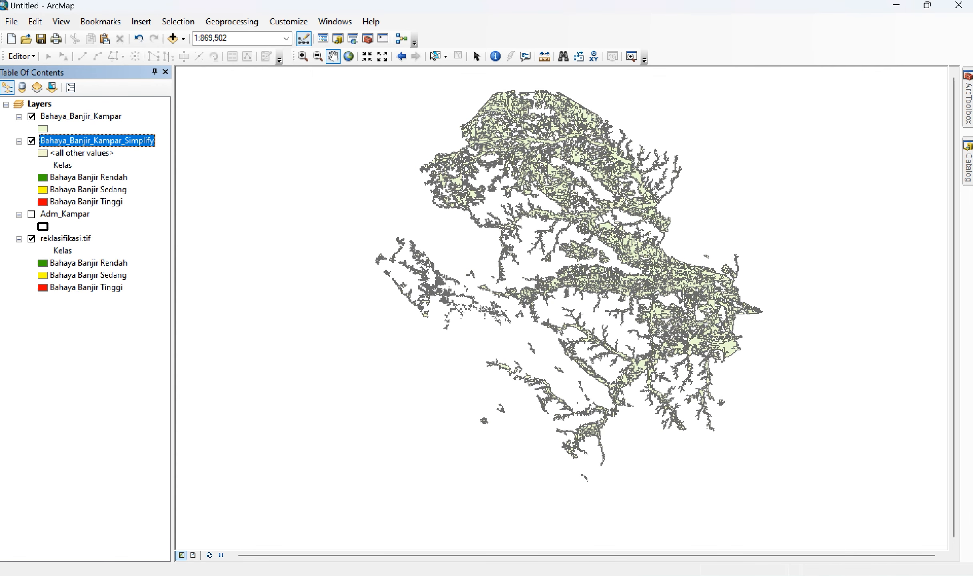
# Step: Symbolize the unsimplified Bahaya_Banjir_Kampar layer by all unique Kelas values, with green for Rendah, yellow for Sedang and red for Tinggi
pyautogui.click(49, 129)
pyautogui.doubleClick(81, 116)
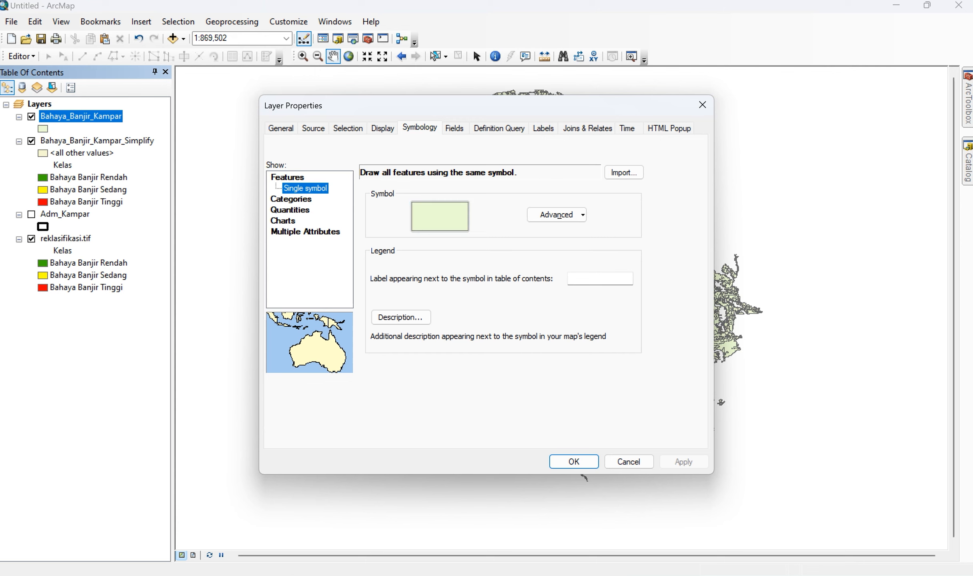
pyautogui.click(291, 199)
pyautogui.click(489, 200)
pyautogui.click(420, 231)
pyautogui.click(383, 365)
pyautogui.click(637, 201)
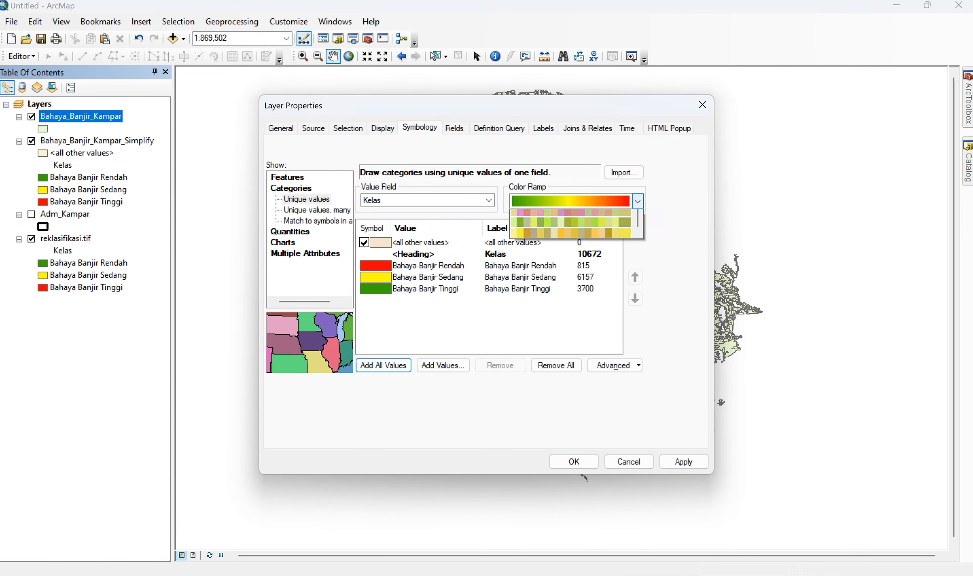
pyautogui.click(571, 454)
pyautogui.click(569, 461)
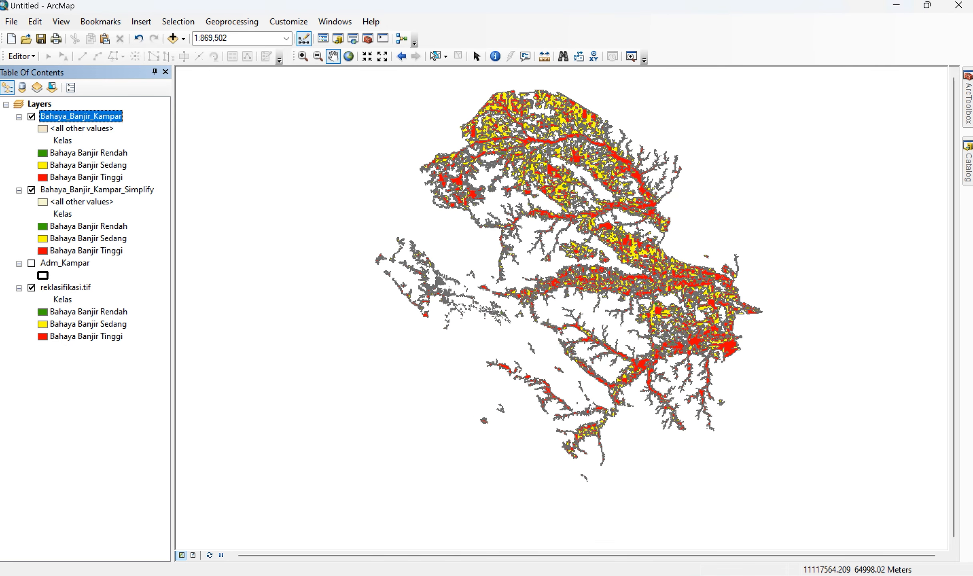
# Step: Hide the simplified layer and toggle Bahaya_Banjir_Kampar off and on to compare its polygon edges closely with the reklasifikasi.tif cells
pyautogui.scroll(10, 560, 297)
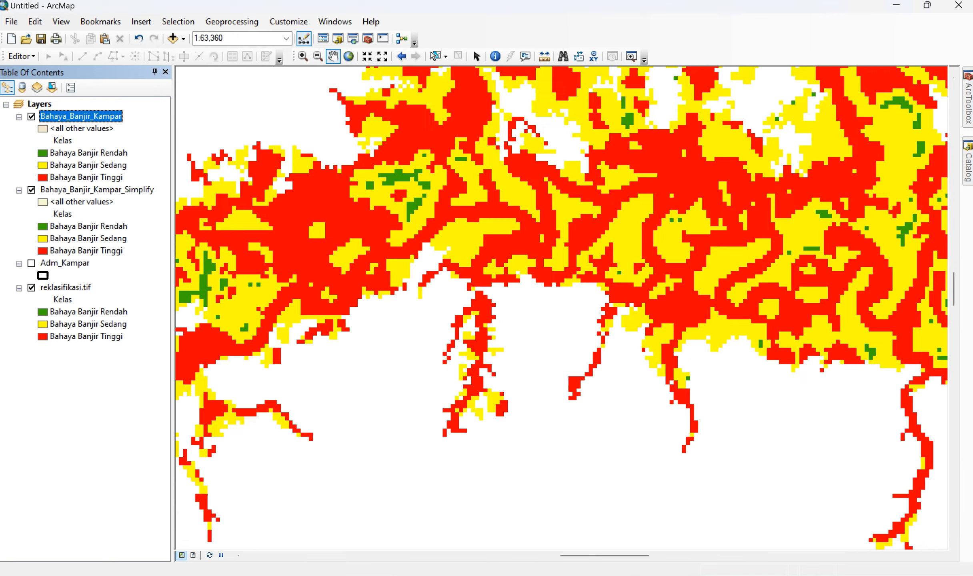
pyautogui.scroll(2, 560, 298)
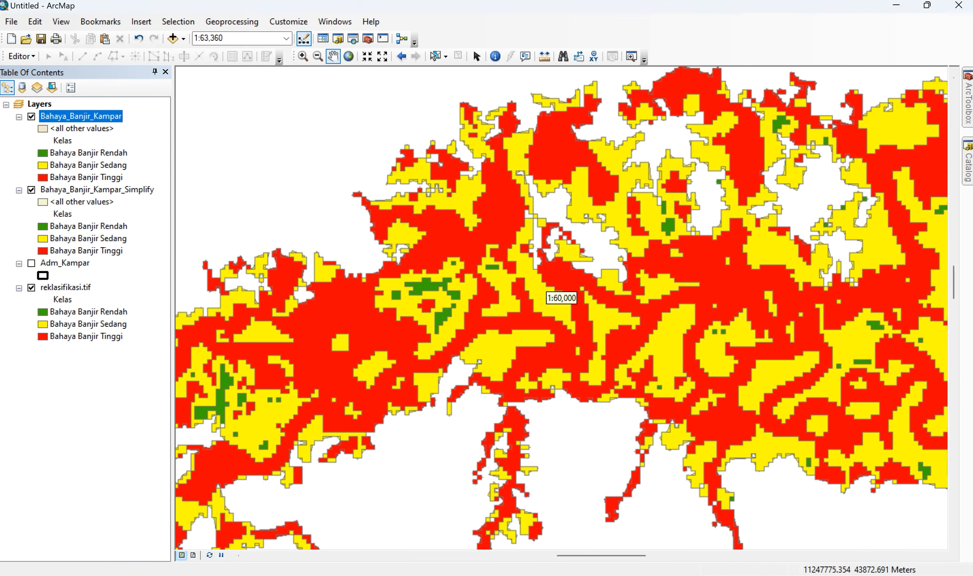
pyautogui.scroll(2, 418, 194)
pyautogui.click(31, 190)
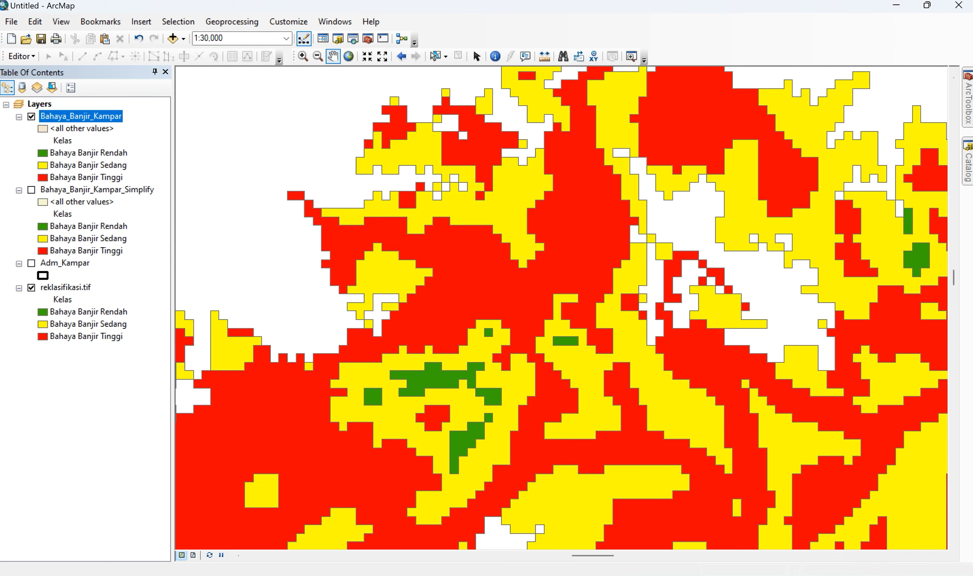
pyautogui.click(31, 117)
pyautogui.scroll(4, 560, 298)
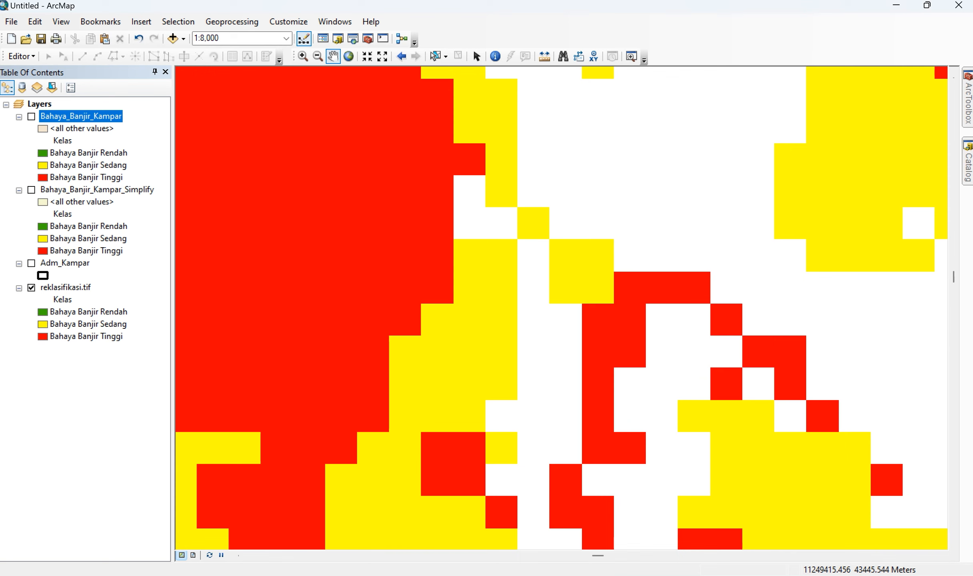
pyautogui.click(31, 117)
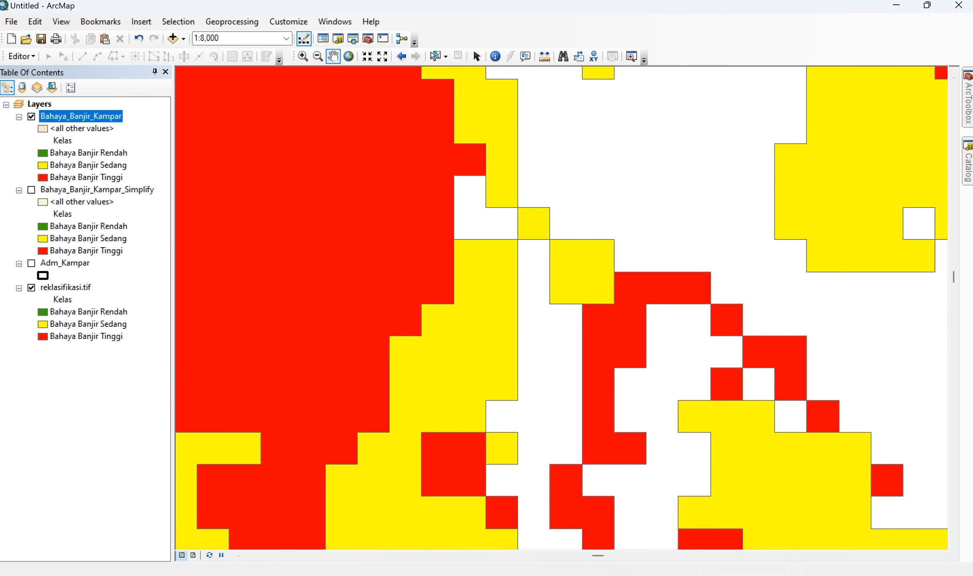
pyautogui.click(31, 116)
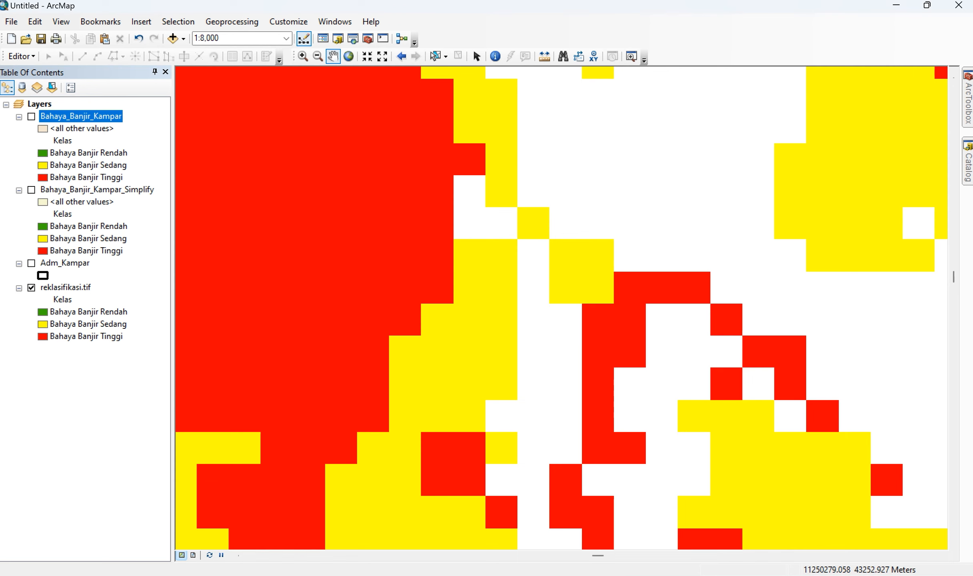
# Step: Show Bahaya_Banjir_Kampar_Simplify over the raster to examine its simplified edges, and return to the full extent of Bahaya_Banjir_Kampar
pyautogui.scroll(-3, 556, 294)
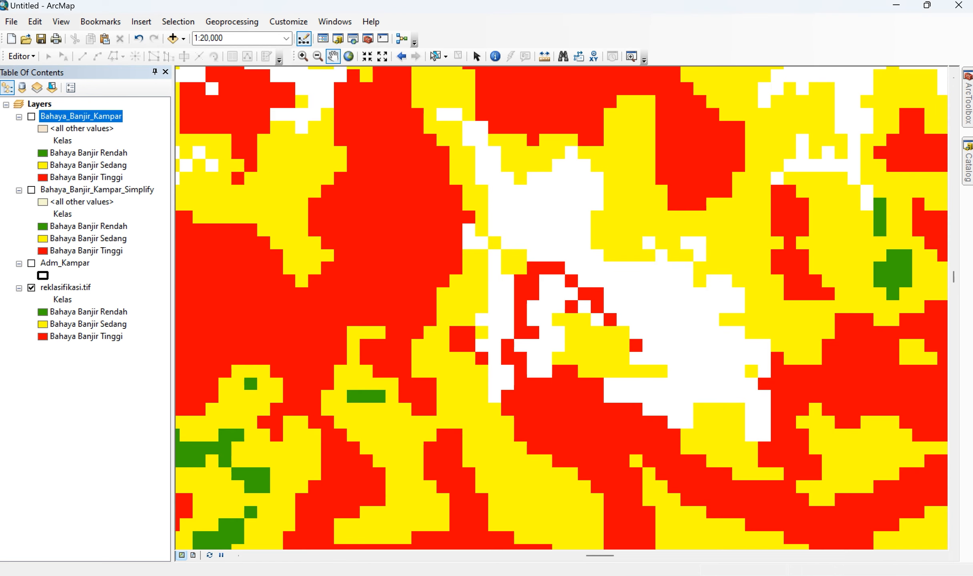
pyautogui.click(31, 190)
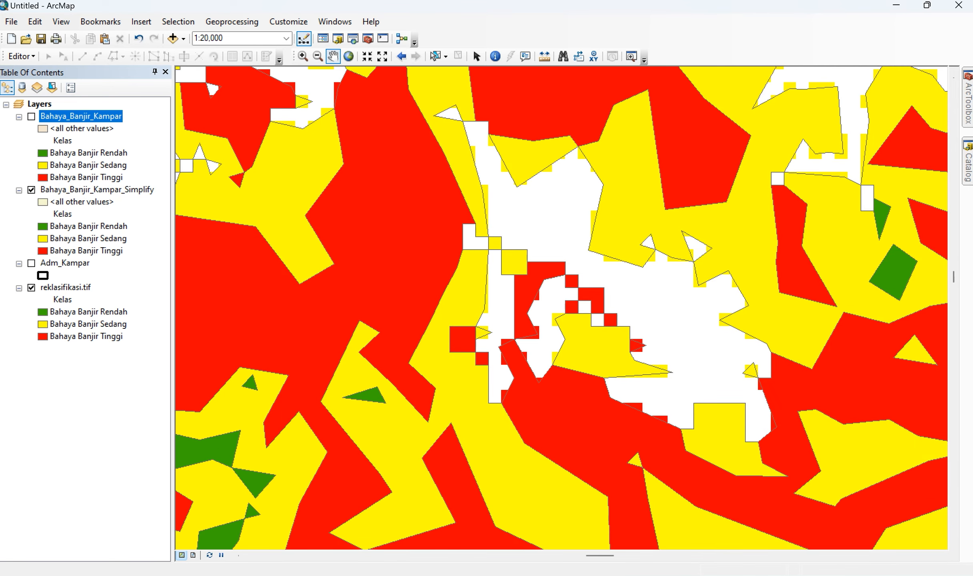
pyautogui.scroll(-1, 558, 294)
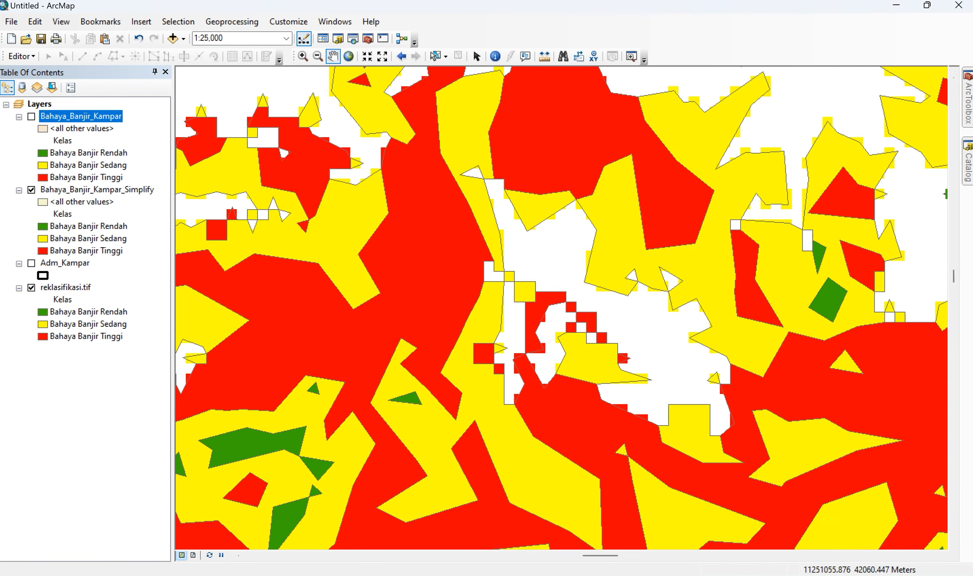
pyautogui.scroll(-4, 560, 299)
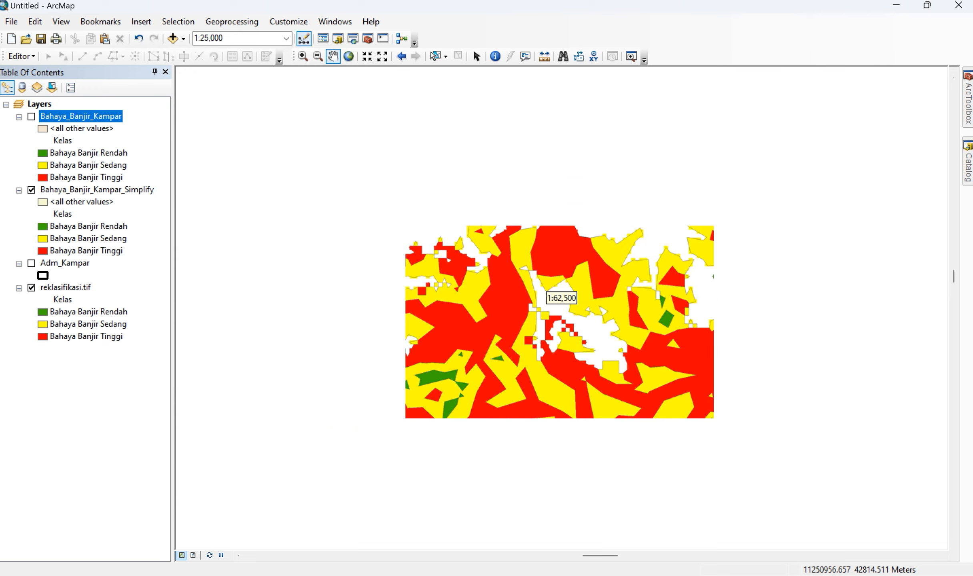
pyautogui.scroll(-5, 560, 308)
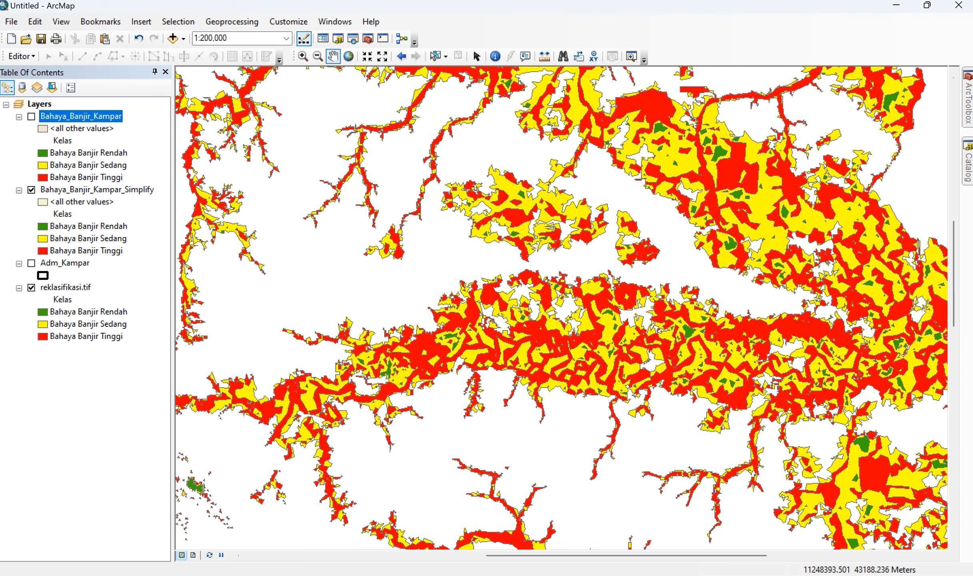
pyautogui.rightClick(60, 116)
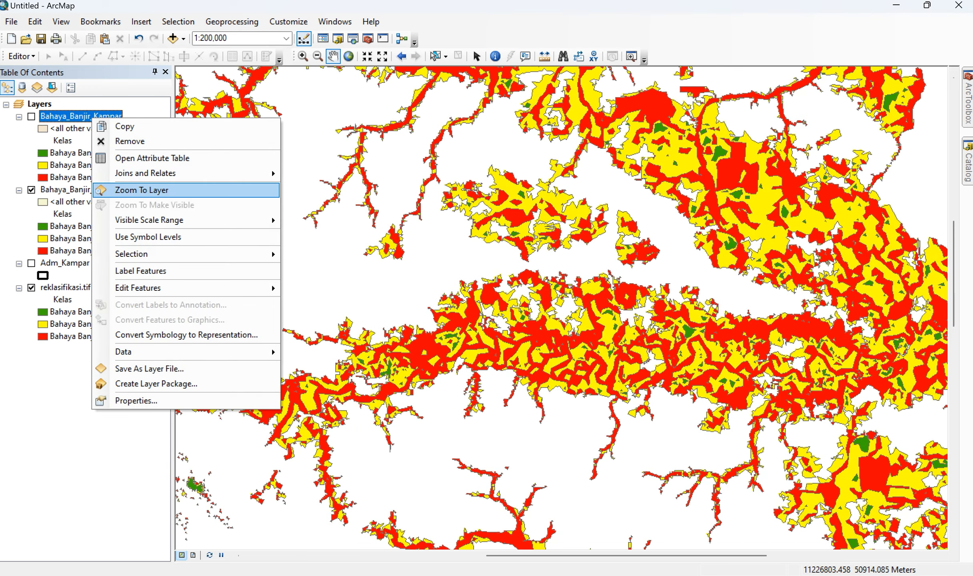
pyautogui.click(120, 191)
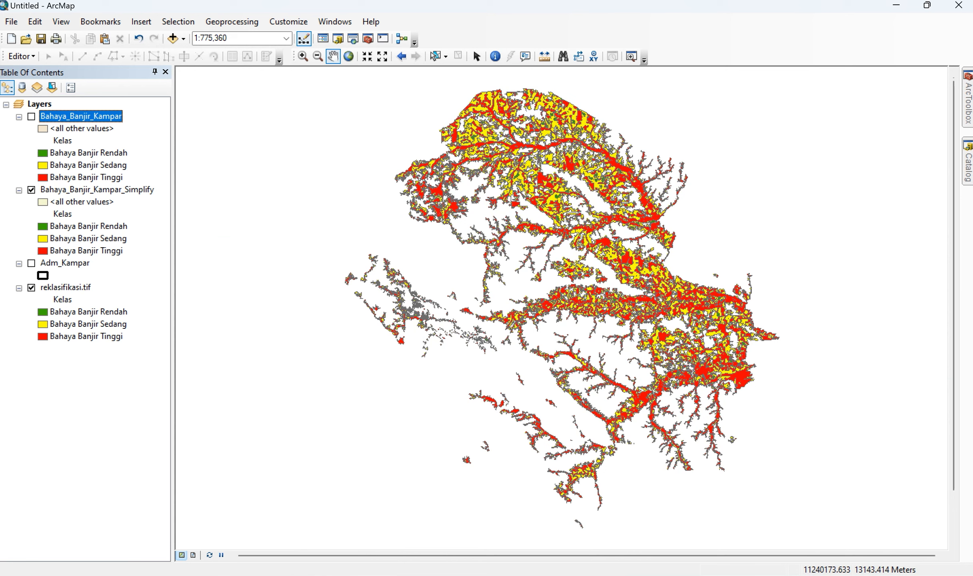